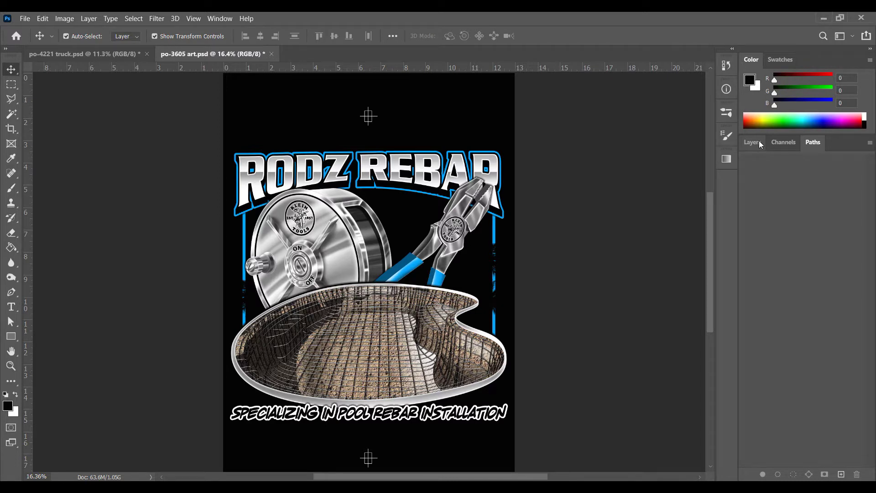
# Step: Duplicate the Red channel of the rebar artwork and invert the copy
pyautogui.click(783, 142)
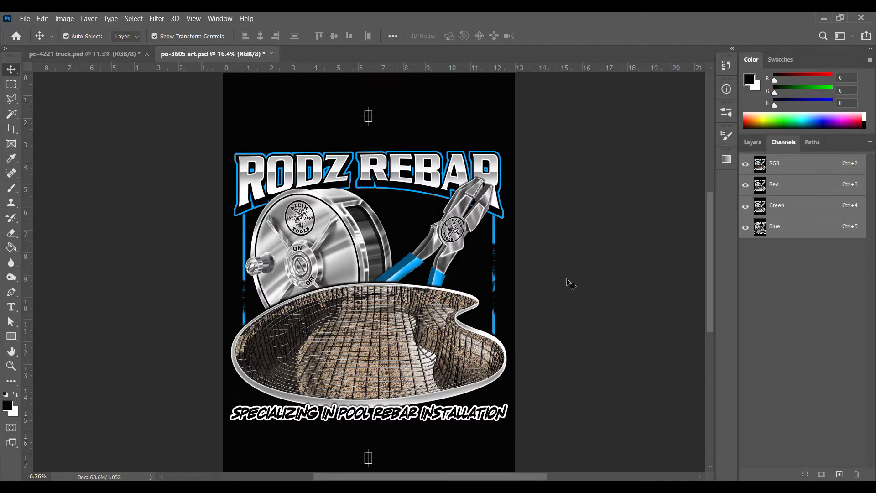
pyautogui.click(806, 142)
pyautogui.click(758, 142)
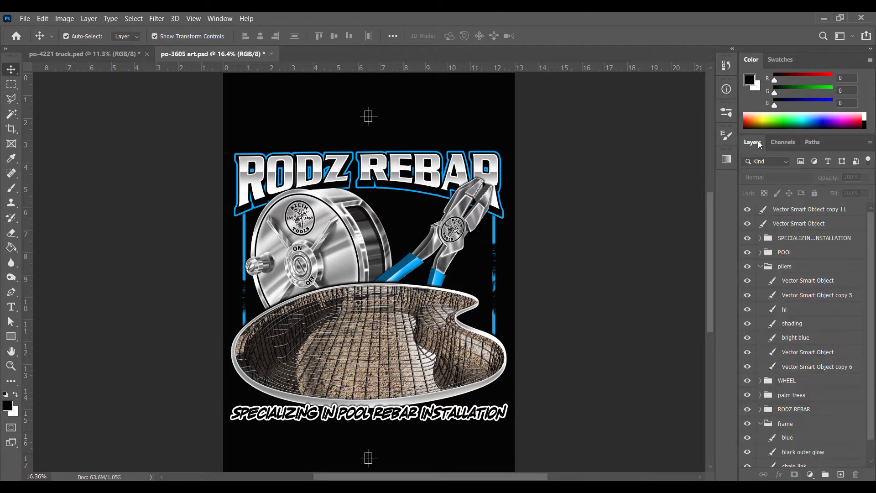
pyautogui.click(782, 144)
pyautogui.click(785, 191)
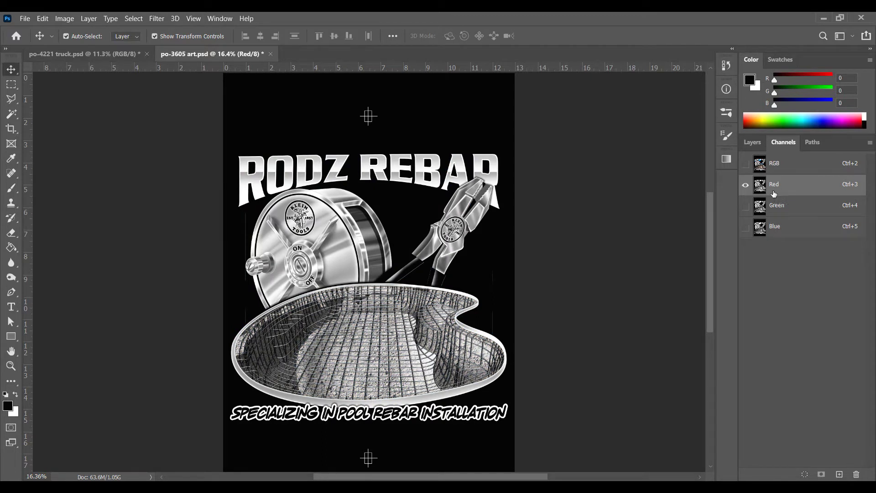
pyautogui.moveTo(797, 182); pyautogui.dragTo(840, 474)
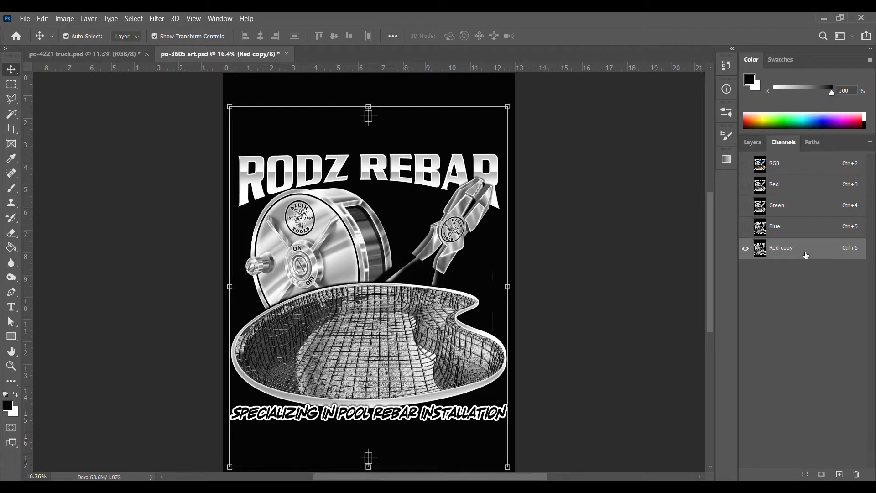
pyautogui.hotkey('ctrl', 'i')
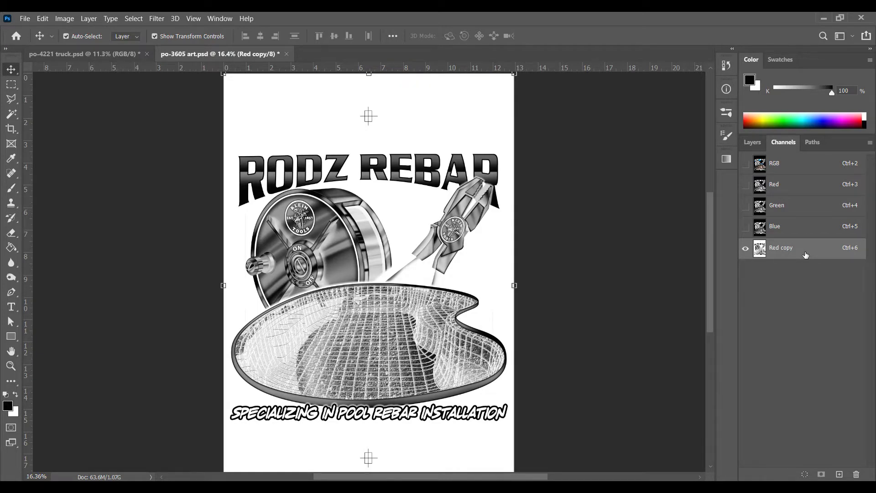
# Step: Convert the inverted Red copy channel to a white spot color channel and rename it base
pyautogui.doubleClick(806, 254)
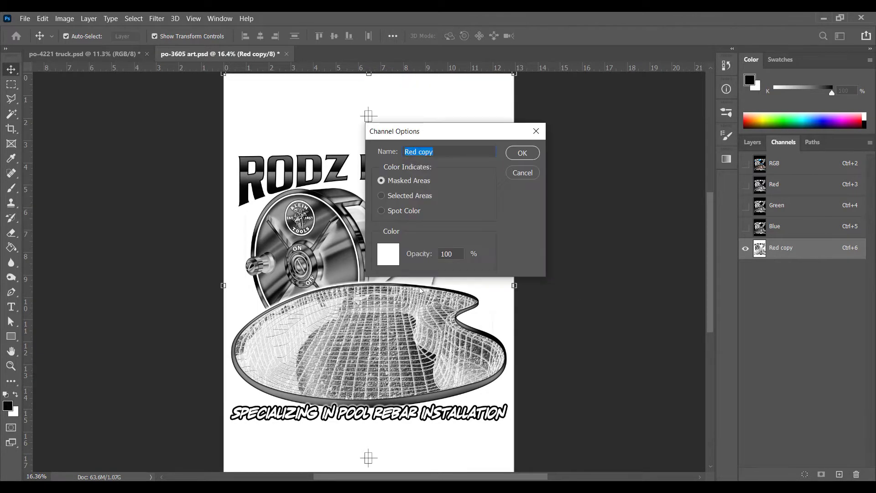
pyautogui.click(408, 211)
pyautogui.click(393, 255)
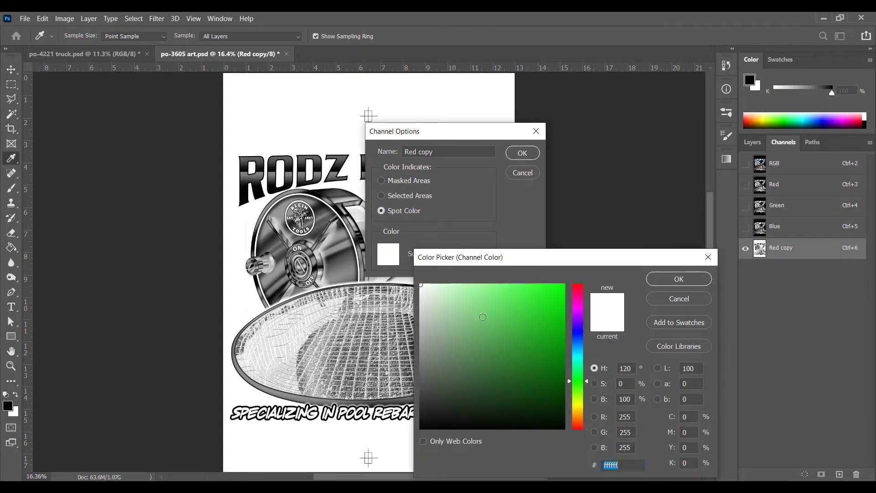
pyautogui.write('000000')
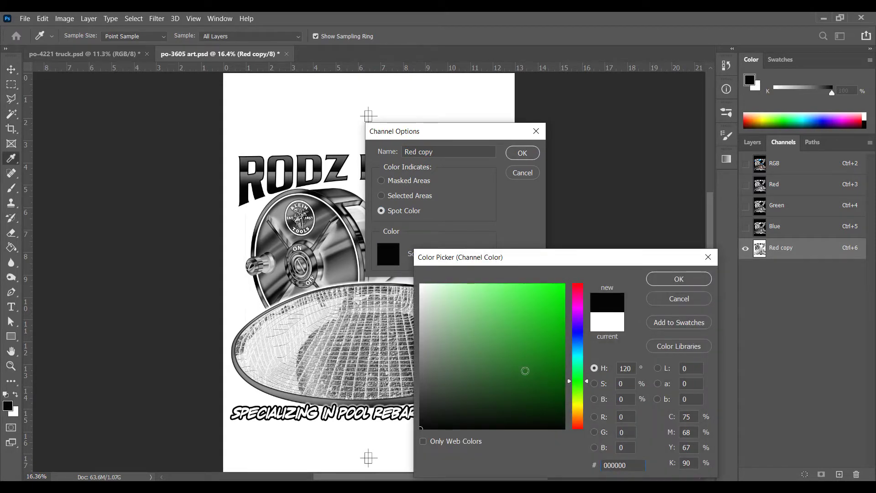
pyautogui.moveTo(525, 367); pyautogui.dragTo(391, 270)
pyautogui.click(679, 279)
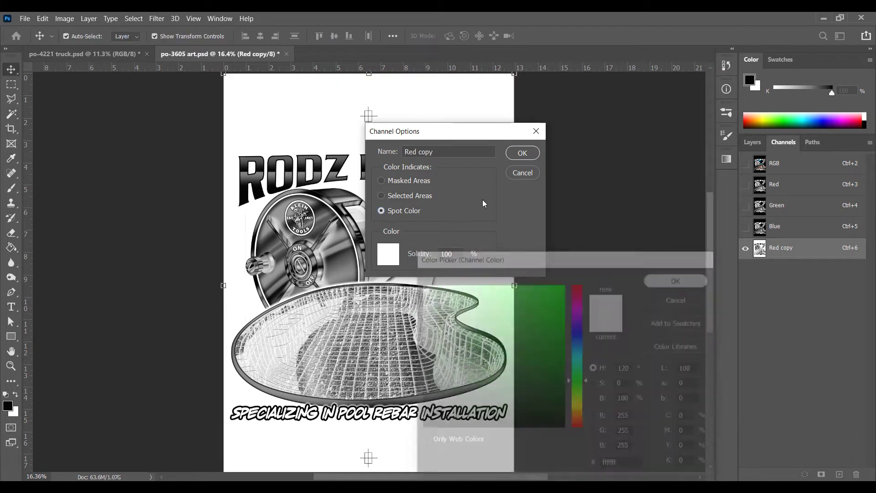
pyautogui.hotkey('ctrl', 'a')
pyautogui.write('b')
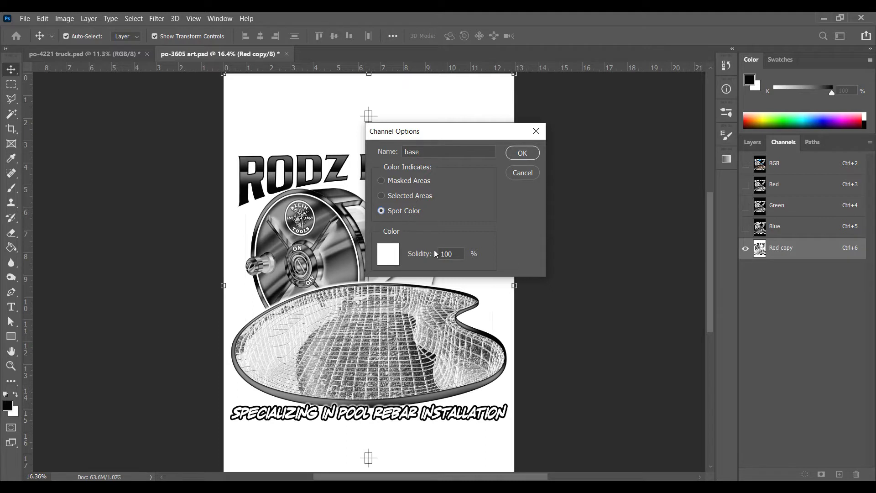
pyautogui.click(521, 153)
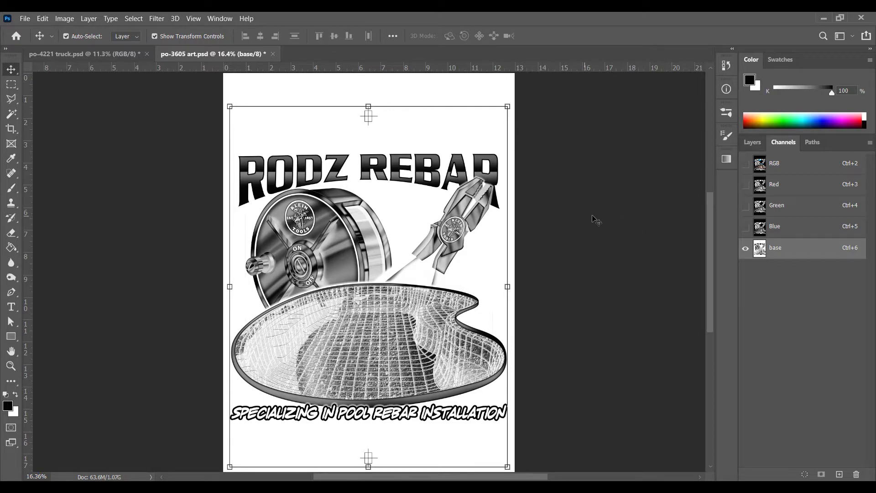
# Step: Return to the RGB composite and apply a white (ffffff) Color Overlay to the POOL layer group
pyautogui.click(786, 167)
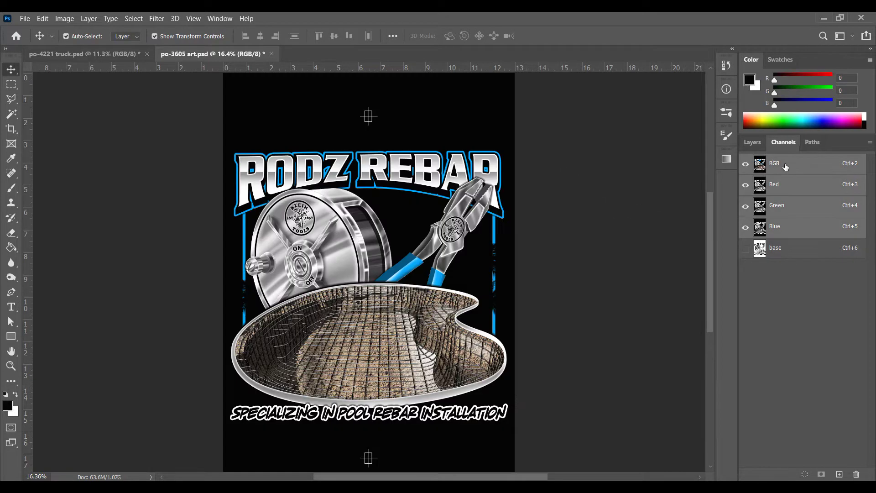
pyautogui.click(753, 143)
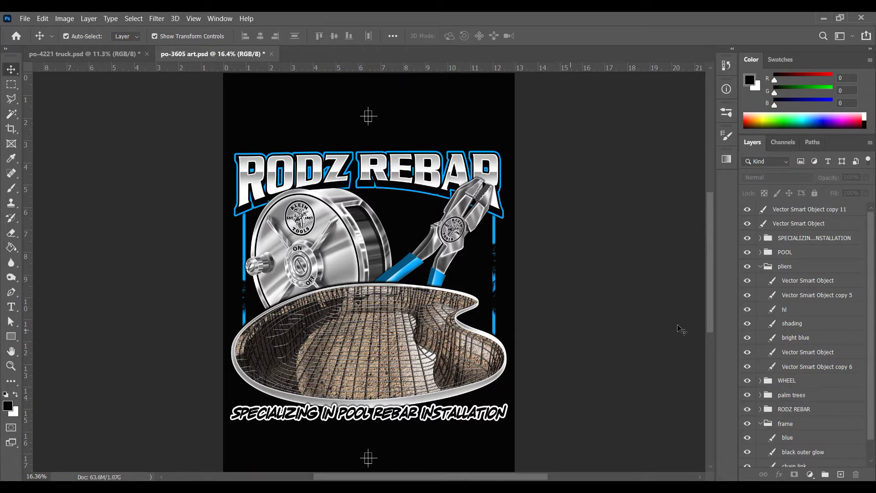
pyautogui.click(817, 254)
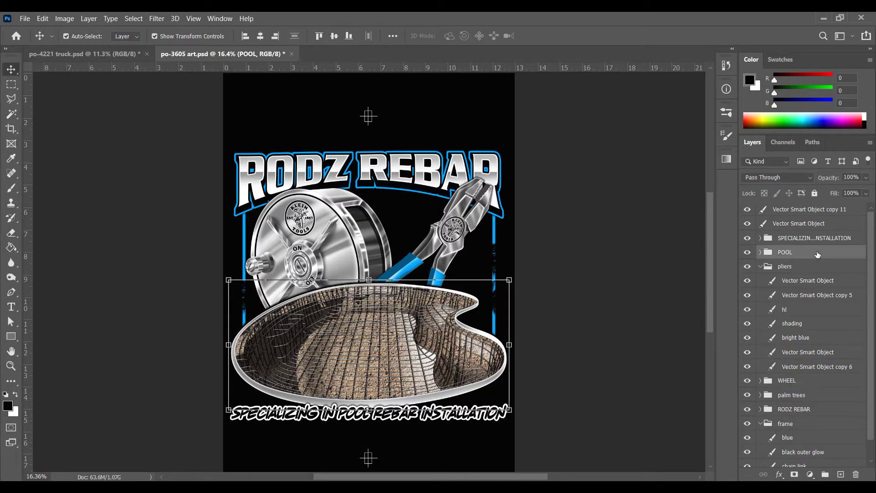
pyautogui.doubleClick(817, 253)
pyautogui.click(439, 292)
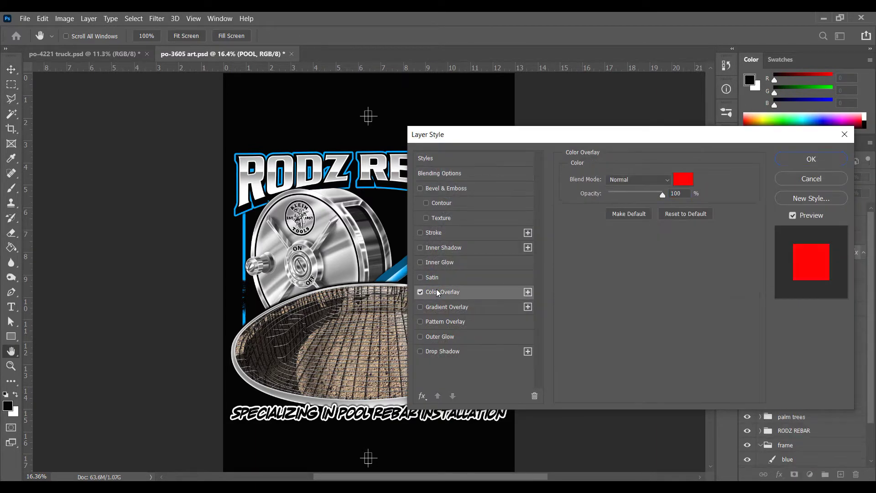
pyautogui.click(681, 182)
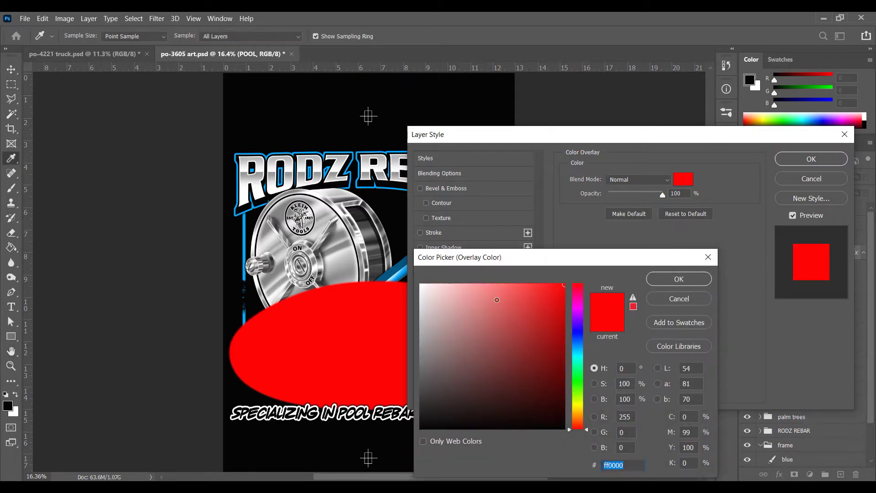
pyautogui.write('ffffff')
pyautogui.click(662, 279)
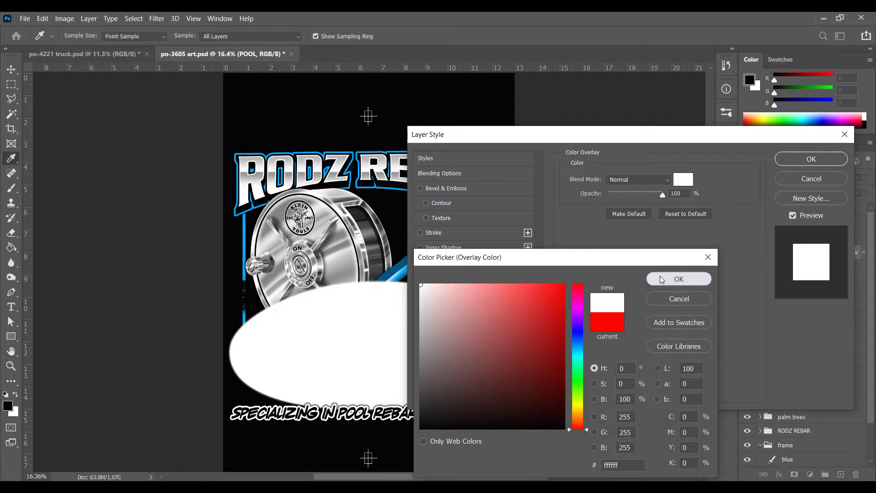
pyautogui.click(807, 159)
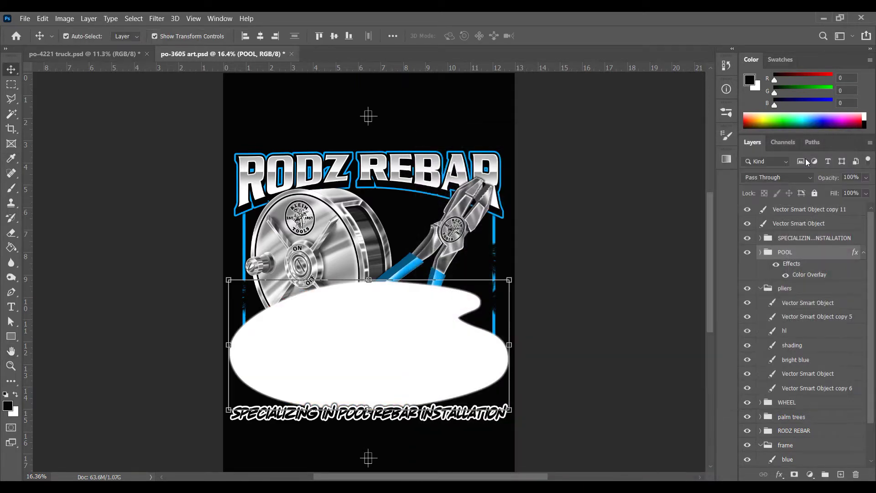
# Step: Apply a pure red Color Overlay to the bright blue layer of the pliers handles
pyautogui.click(438, 282)
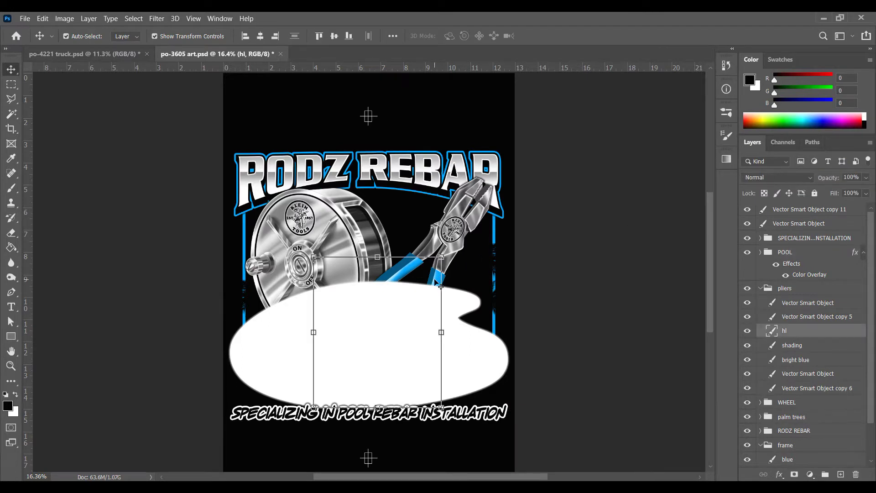
pyautogui.click(816, 361)
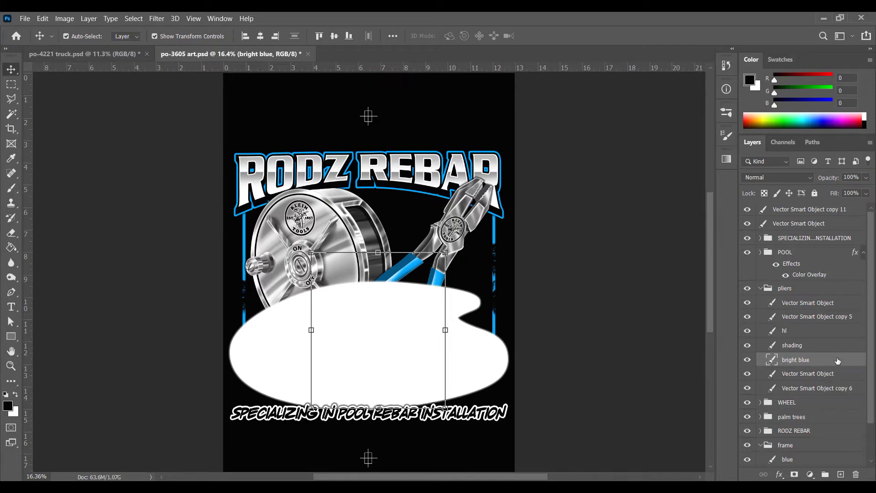
pyautogui.doubleClick(837, 361)
pyautogui.click(450, 294)
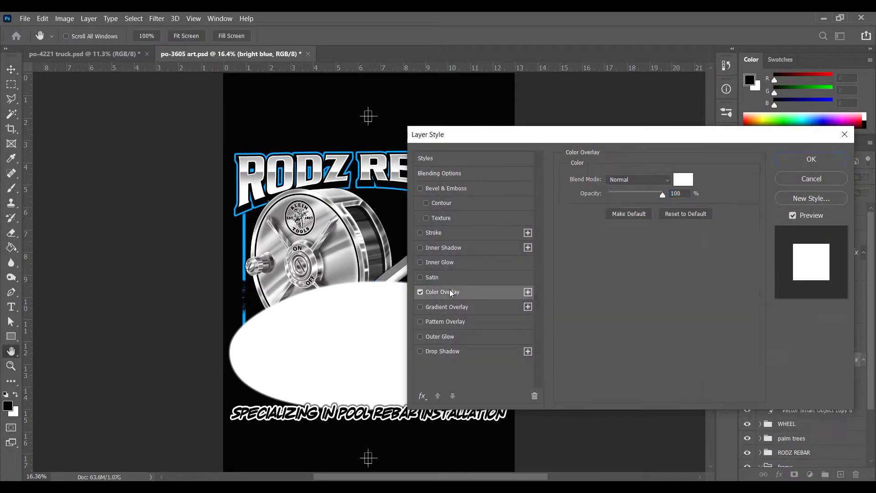
pyautogui.click(687, 185)
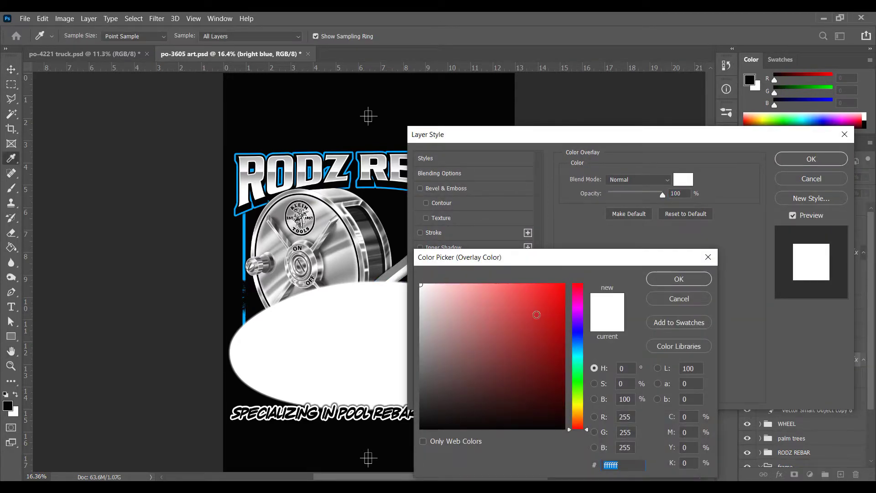
pyautogui.moveTo(538, 309); pyautogui.dragTo(590, 274)
pyautogui.click(672, 278)
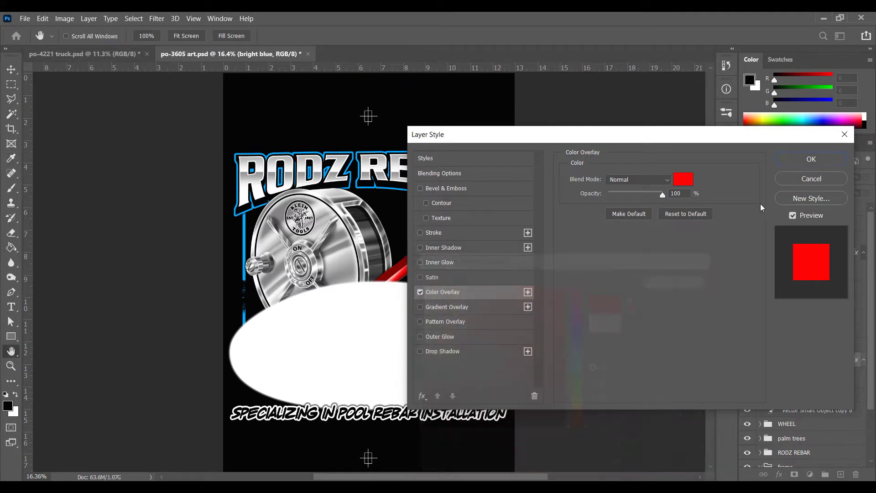
pyautogui.click(811, 158)
pyautogui.click(591, 314)
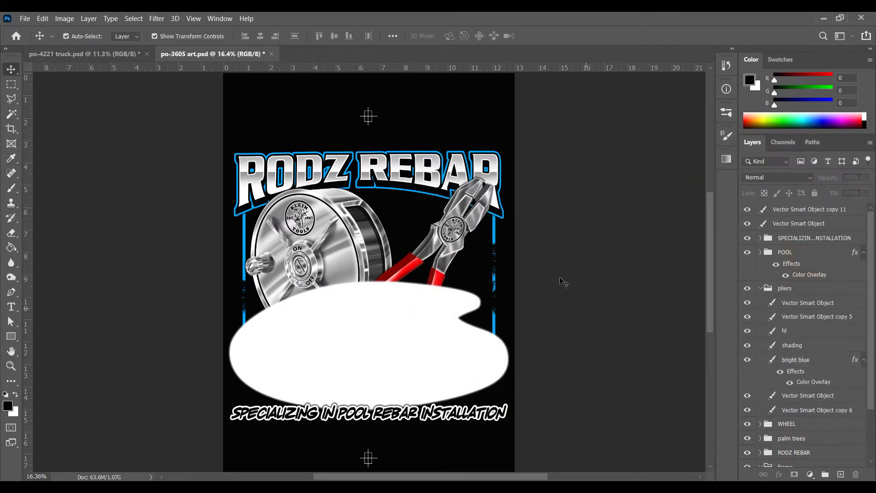
# Step: Apply a red Color Overlay to the blue layer in the frame group
pyautogui.click(498, 229)
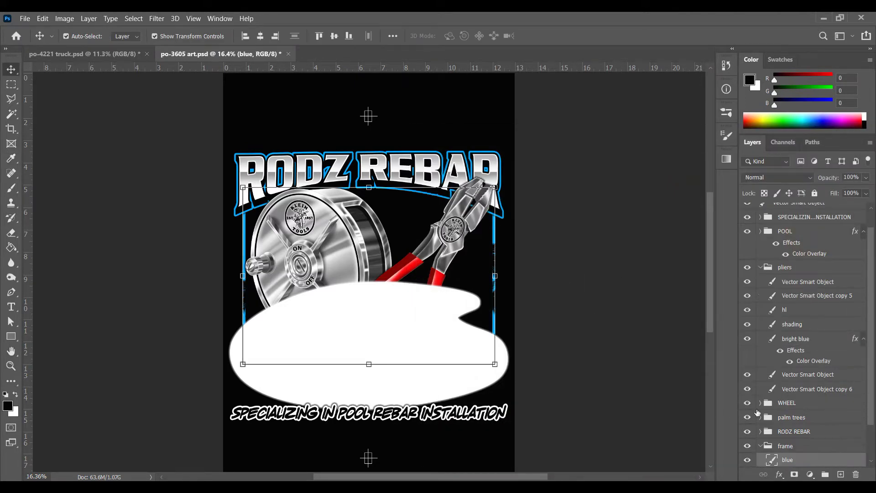
pyautogui.scroll(-3, 776, 413)
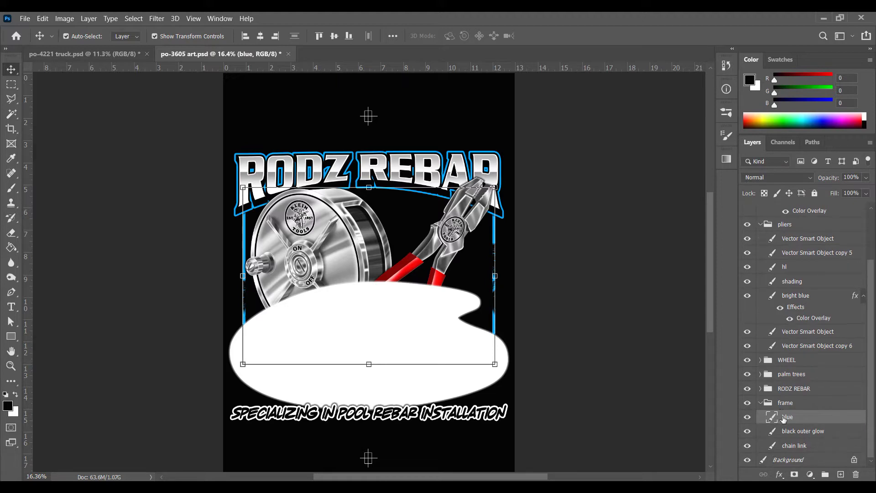
pyautogui.doubleClick(820, 419)
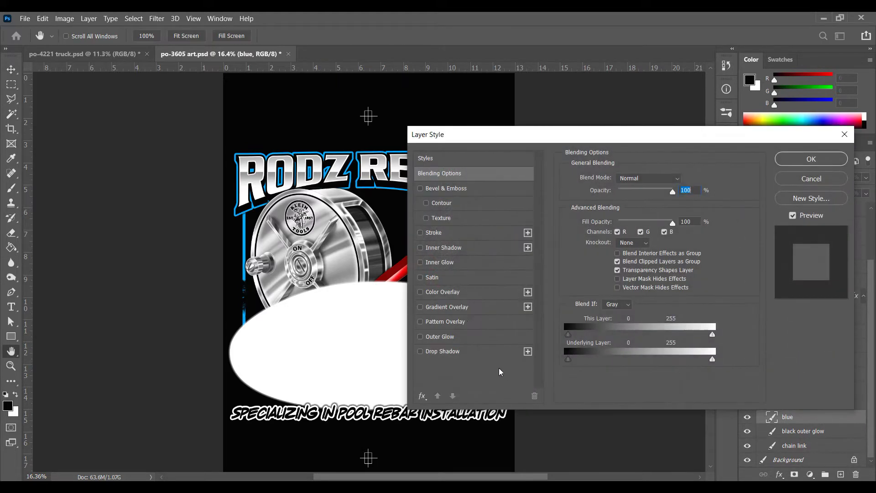
pyautogui.click(461, 293)
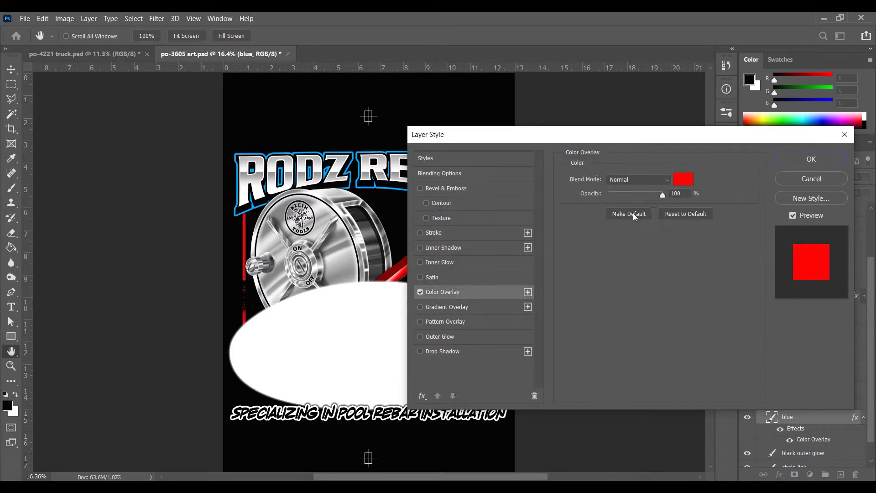
pyautogui.click(812, 160)
pyautogui.press('v')
pyautogui.click(595, 234)
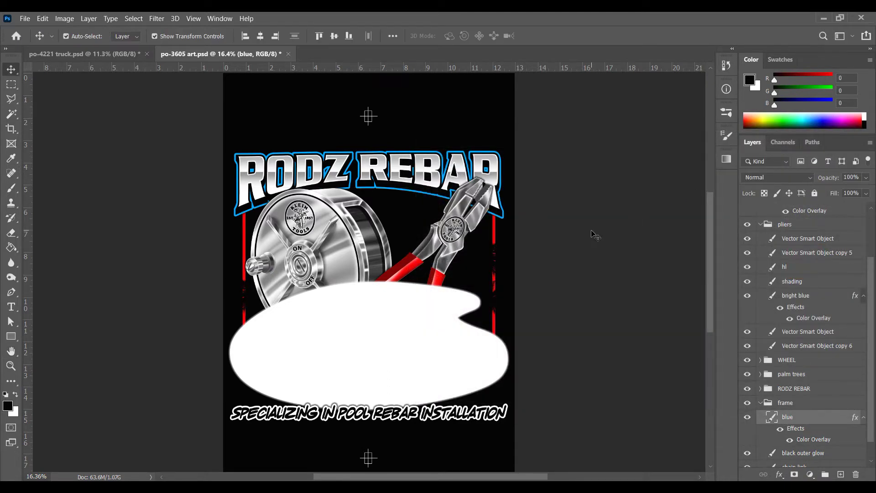
# Step: Apply a red Color Overlay to Layer 1 copy, the blue outline around the RODZ REBAR lettering
pyautogui.click(429, 153)
pyautogui.scroll(-1, 824, 388)
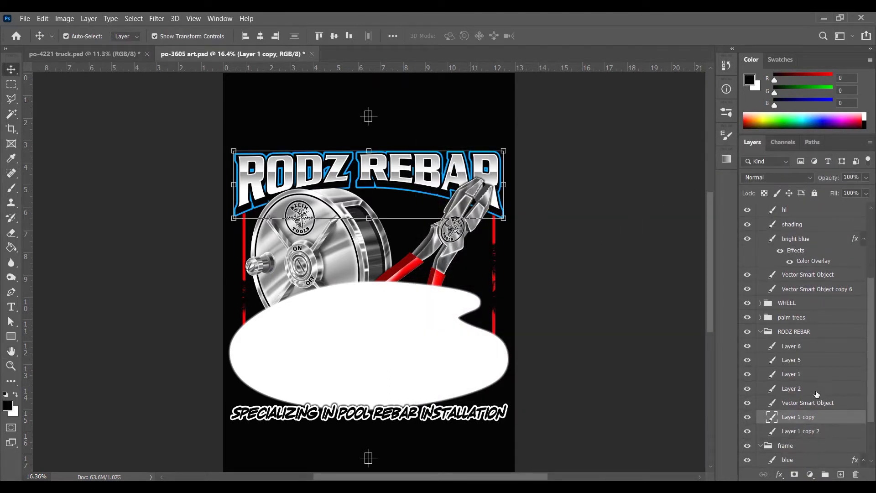
pyautogui.doubleClick(851, 416)
pyautogui.click(471, 294)
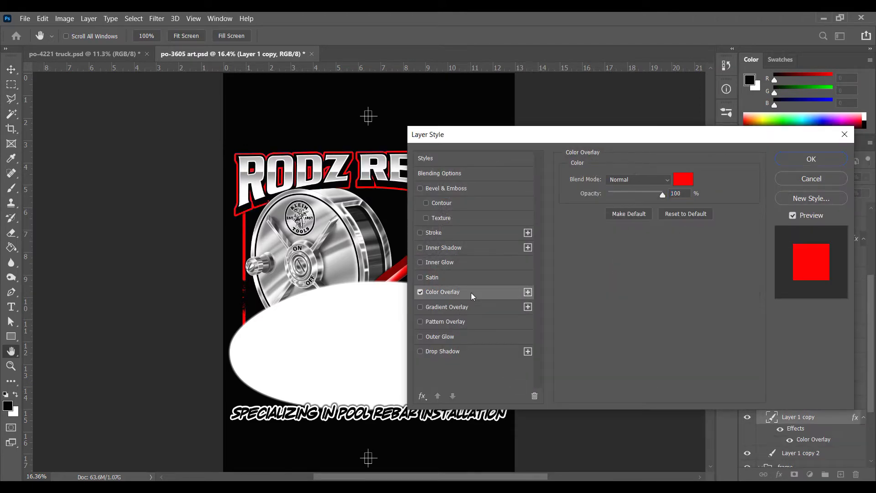
pyautogui.click(812, 159)
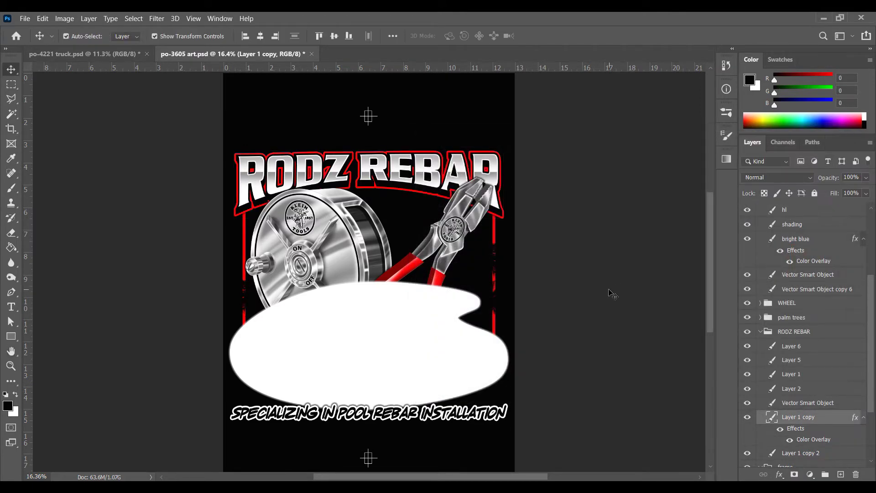
pyautogui.press('v')
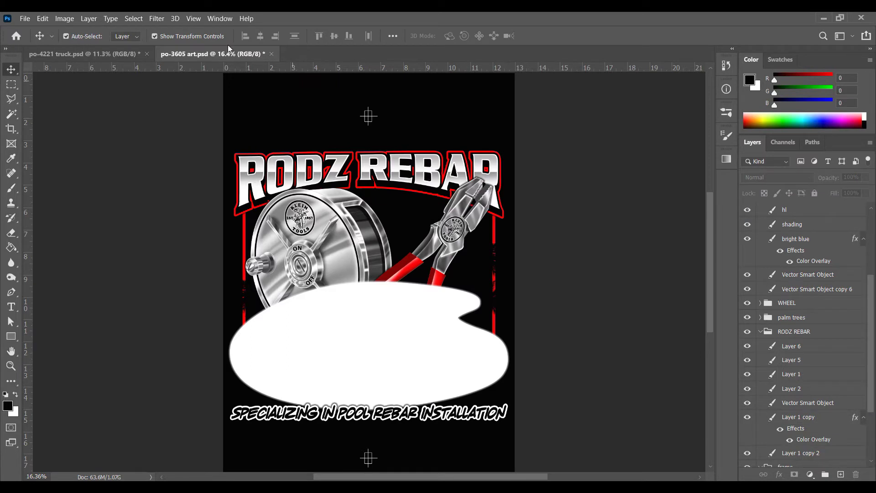
# Step: Target the bright blue layer and select all the artwork's red areas with Color Range set to Reds
pyautogui.click(131, 20)
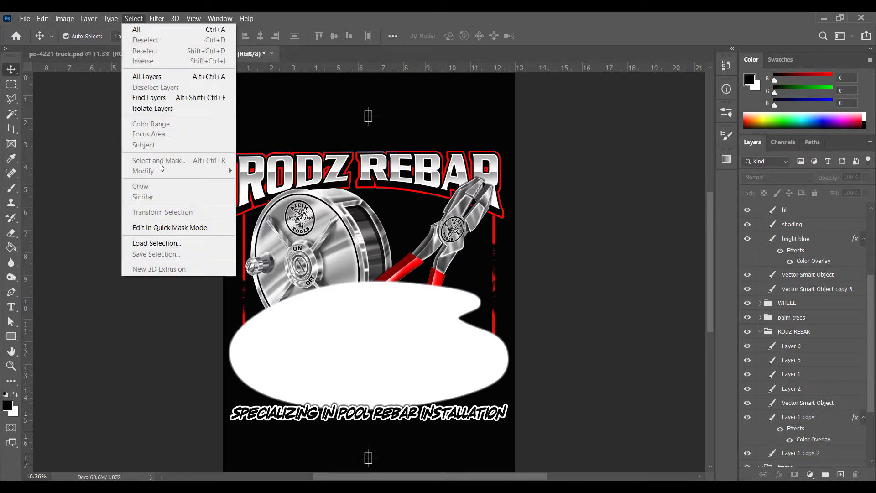
pyautogui.click(798, 249)
pyautogui.click(810, 240)
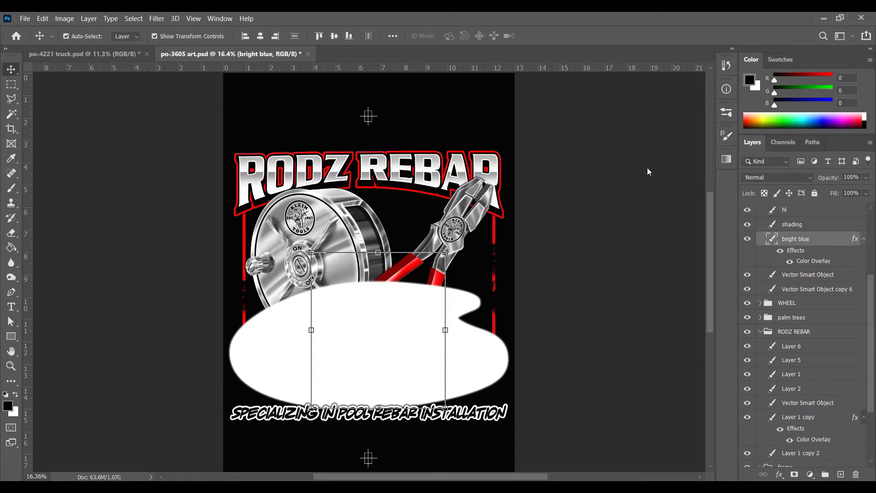
pyautogui.click(135, 21)
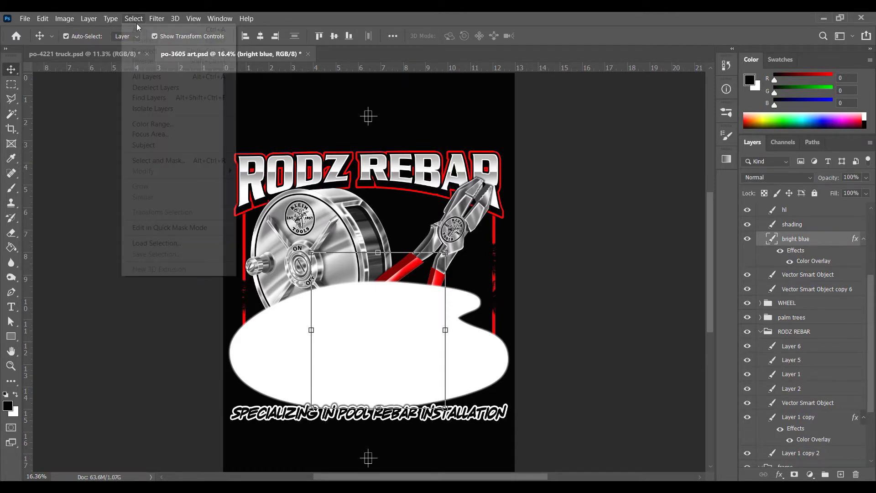
pyautogui.click(160, 125)
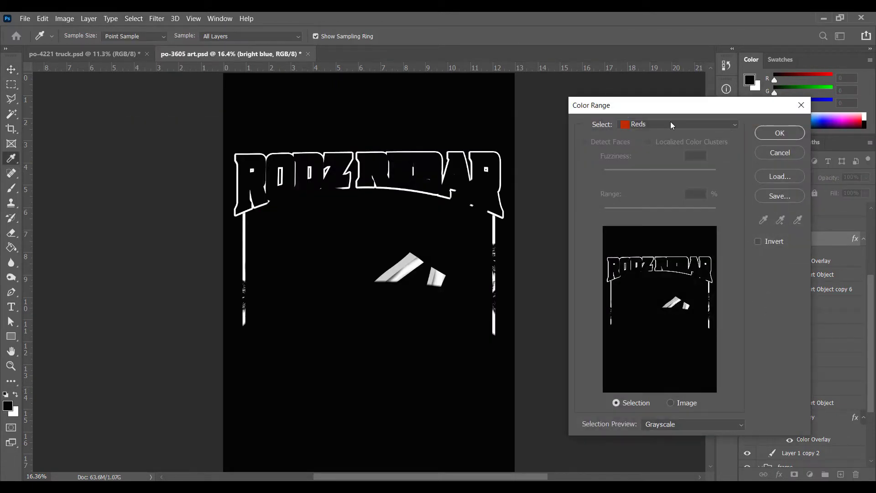
pyautogui.click(785, 131)
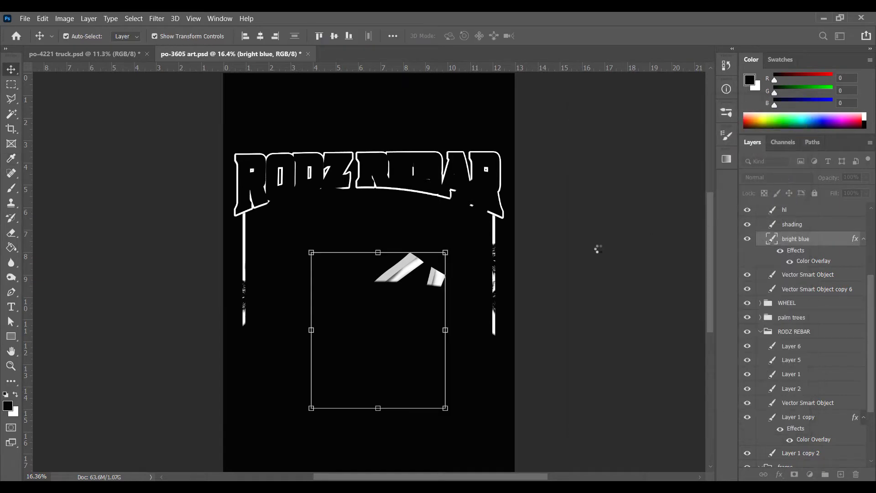
# Step: Create a new spot channel named "bright blue" from the selected red areas
pyautogui.click(782, 141)
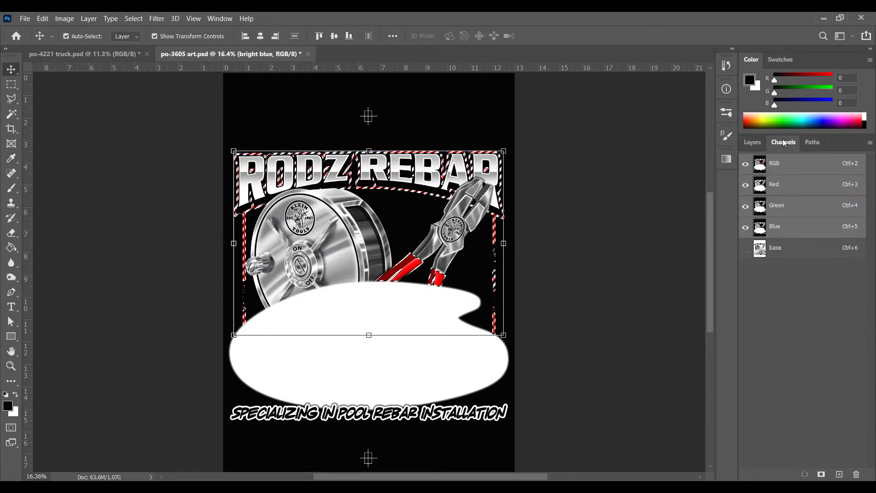
pyautogui.click(869, 142)
pyautogui.click(838, 187)
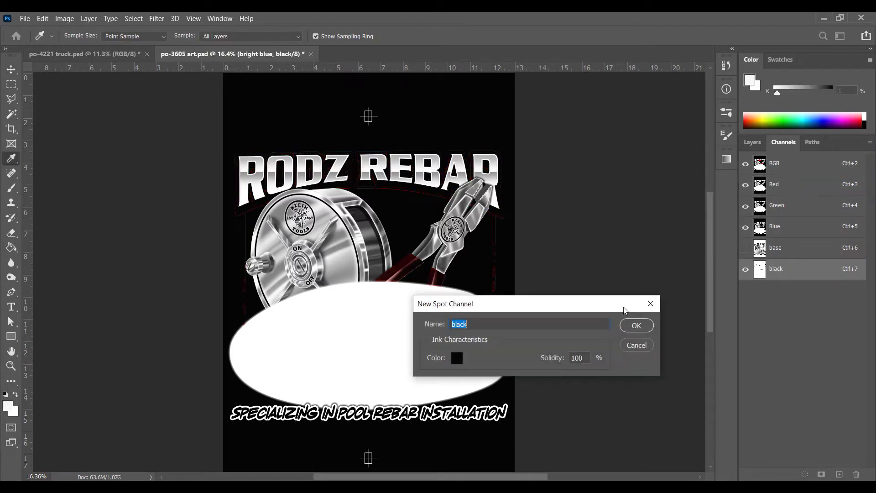
pyautogui.write('r')
pyautogui.press('BackSpace')
pyautogui.write('bright blue')
# Step: Set the new spot channel's ink color to a vivid sky blue and accept the channel
pyautogui.click(457, 358)
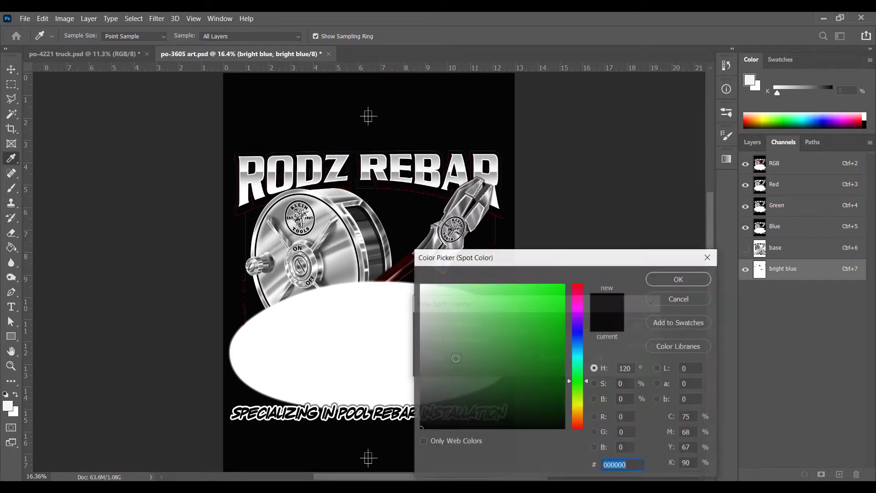
pyautogui.write('007eff')
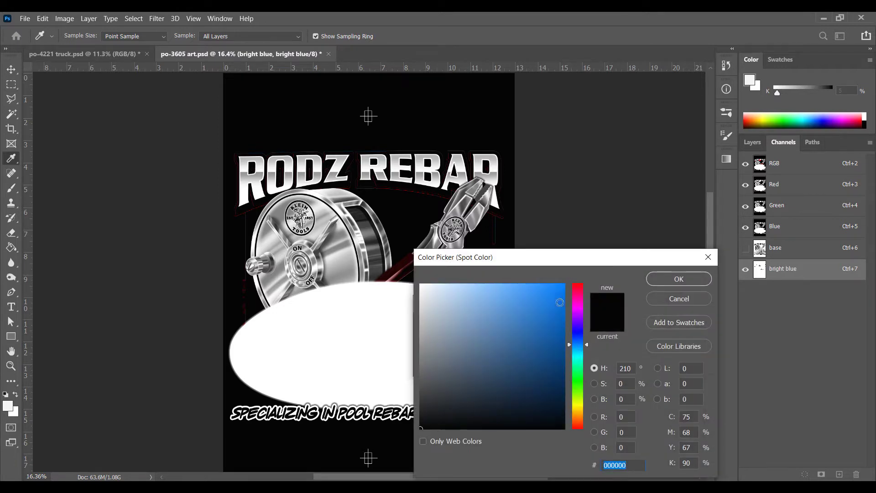
pyautogui.click(579, 351)
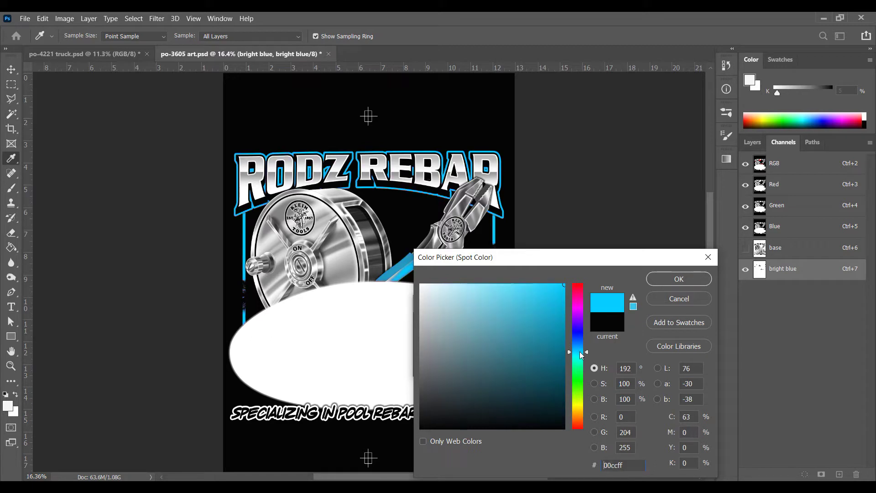
pyautogui.moveTo(580, 346); pyautogui.dragTo(580, 350)
pyautogui.click(674, 280)
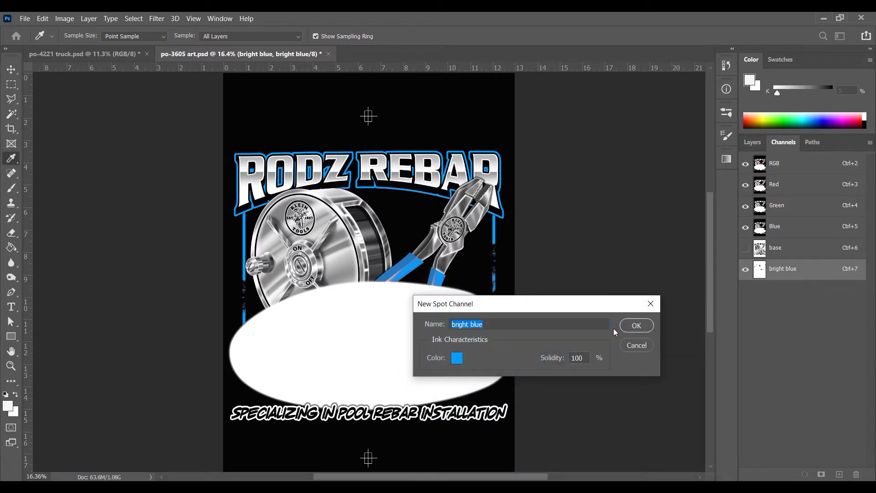
pyautogui.click(641, 325)
pyautogui.press('v')
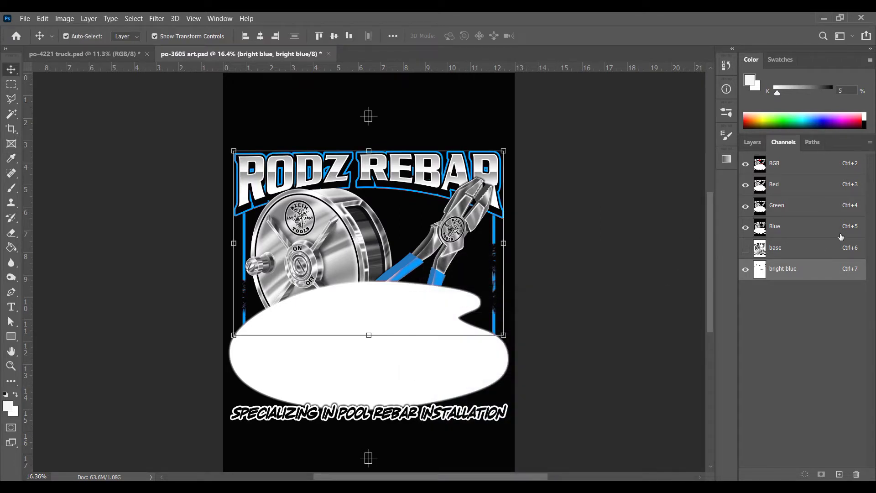
# Step: Return to the RGB composite and hide the red Color Overlays on the pliers' bright blue layer and the frame's blue layer
pyautogui.click(779, 248)
pyautogui.click(800, 162)
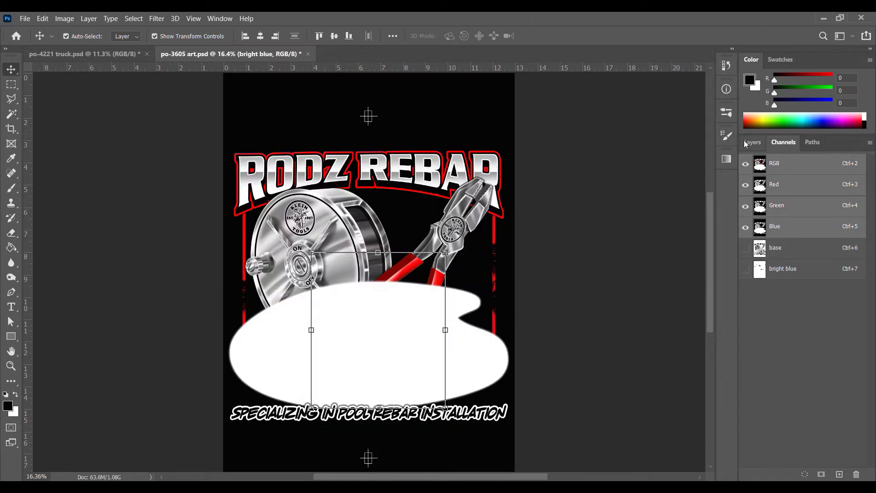
pyautogui.click(749, 142)
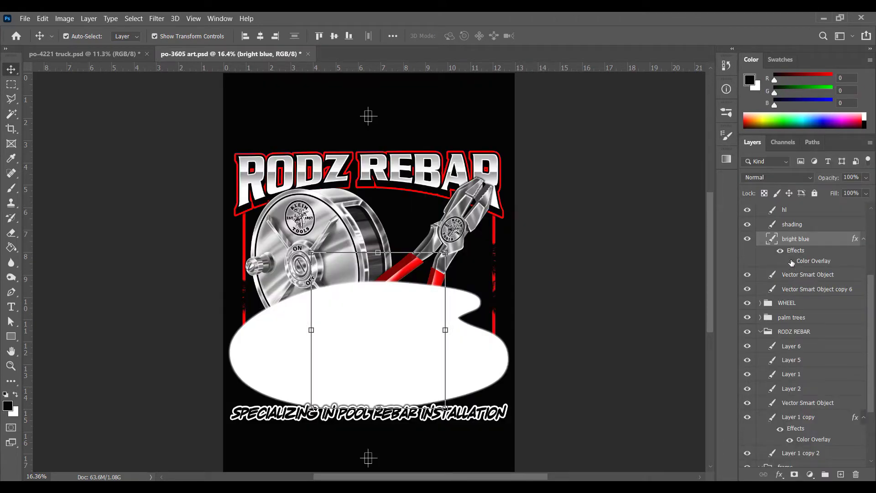
pyautogui.click(790, 261)
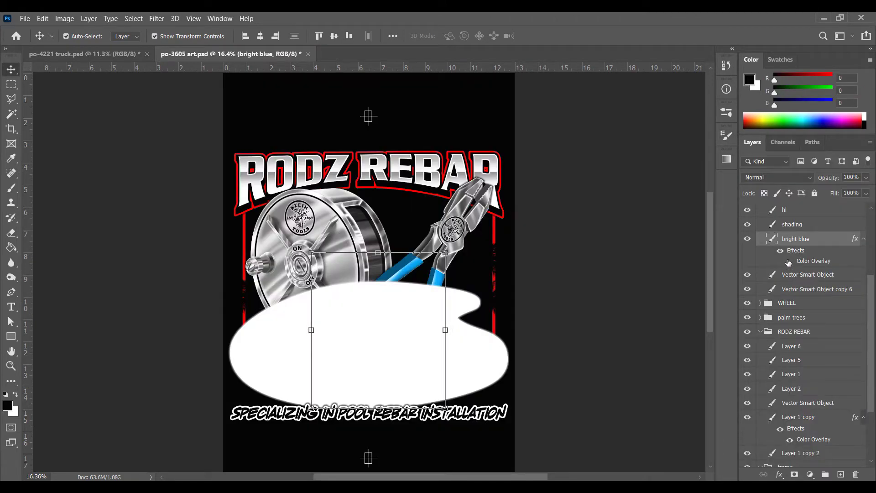
pyautogui.click(494, 224)
pyautogui.click(790, 464)
# Step: Hide the red Color Overlay on Layer 1 copy, the outline around the RODZ REBAR lettering
pyautogui.click(502, 191)
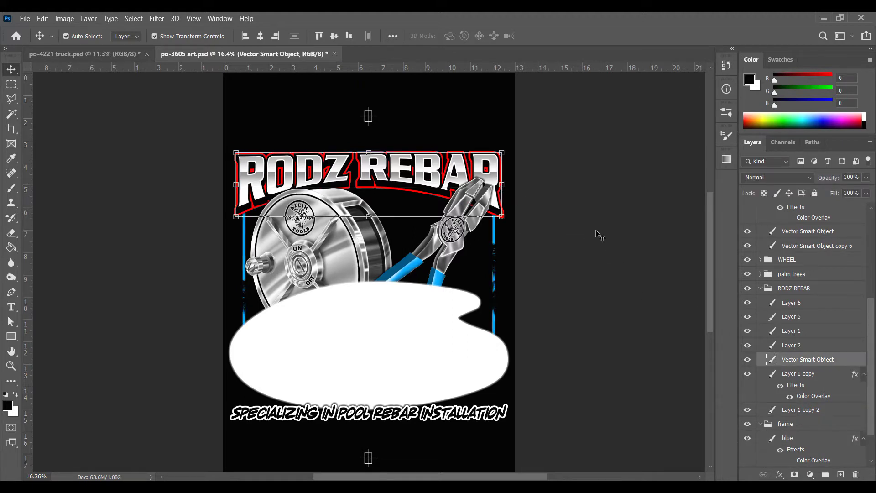
pyautogui.click(782, 395)
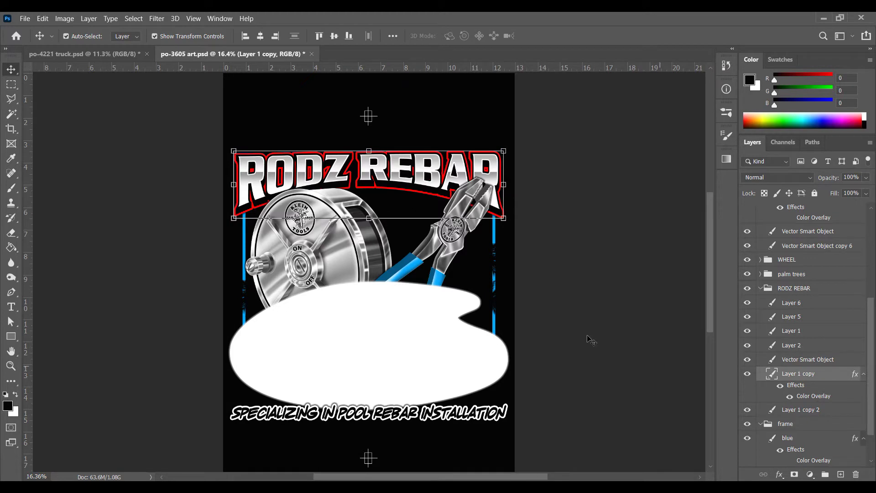
pyautogui.click(789, 395)
# Step: Hide the white Color Overlay on the POOL group and deselect all layers
pyautogui.click(402, 362)
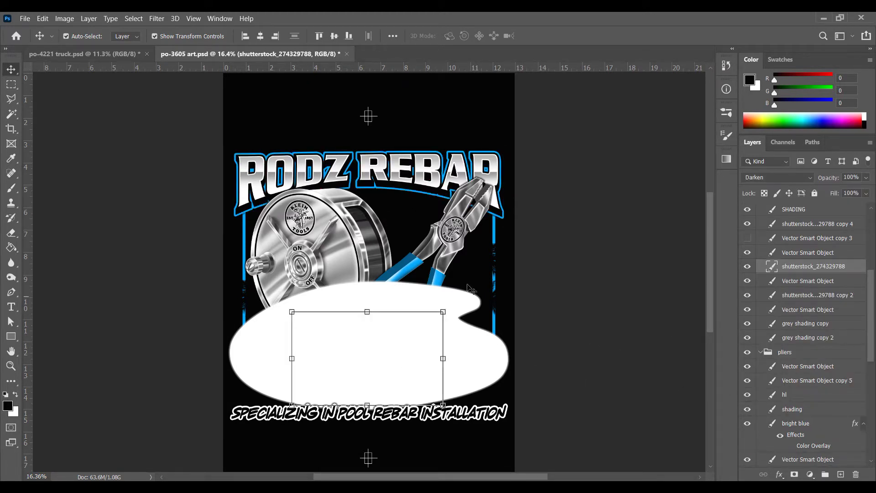
pyautogui.scroll(5, 783, 236)
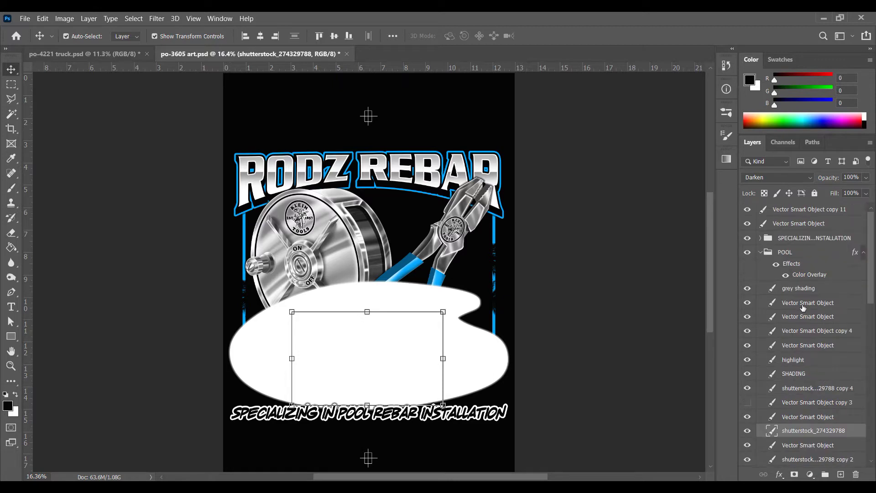
pyautogui.click(784, 275)
pyautogui.click(564, 361)
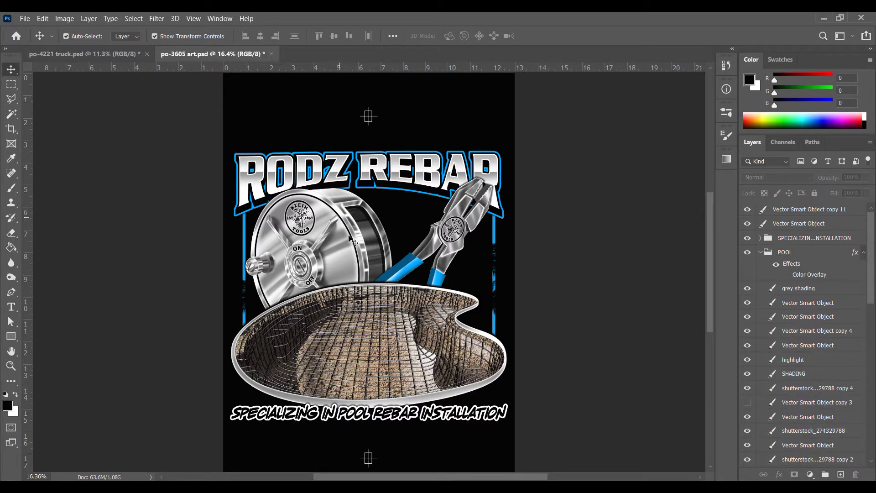
# Step: Add a new layer above all others and marquee a small rectangle in the black area above the letters RO
pyautogui.press('m')
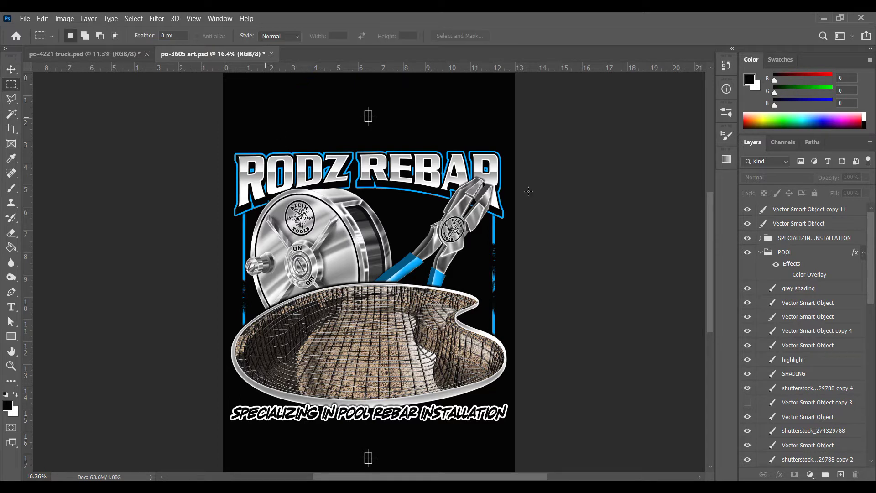
pyautogui.click(841, 475)
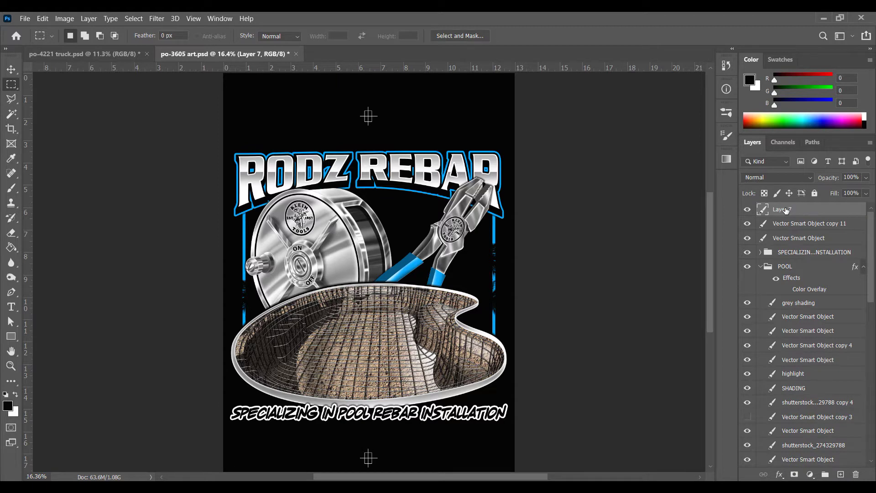
pyautogui.moveTo(240, 94); pyautogui.dragTo(275, 114)
# Step: Set the foreground color to mid gray 7f7f7f and fill the rectangular selection with it
pyautogui.press('g')
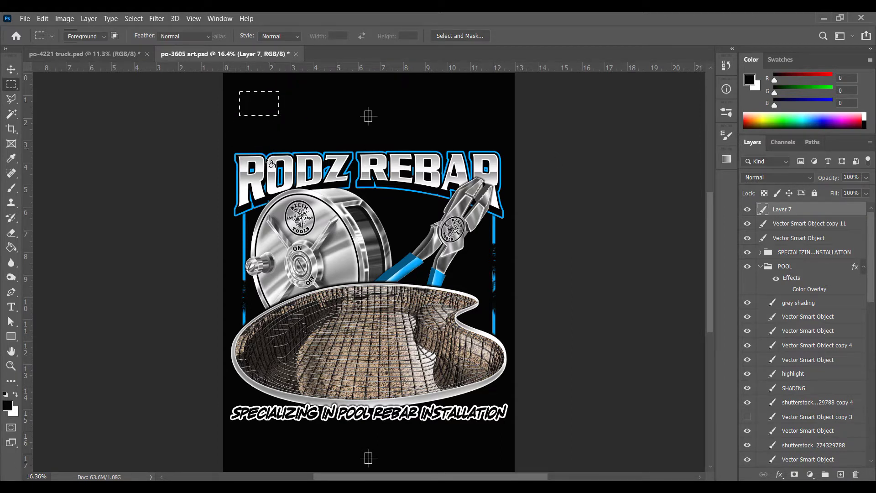
pyautogui.keyDown('alt'); pyautogui.click(267, 166); pyautogui.keyUp('alt')
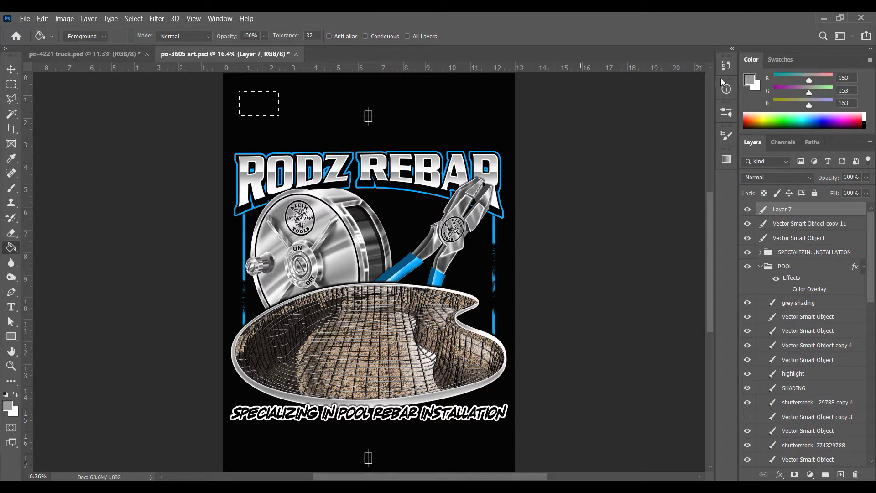
pyautogui.click(760, 80)
pyautogui.write('7f7f7f')
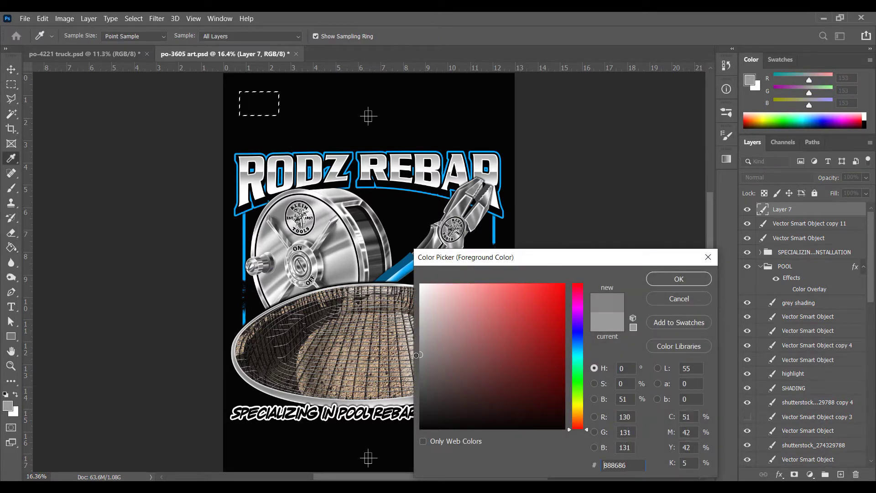
pyautogui.click(679, 279)
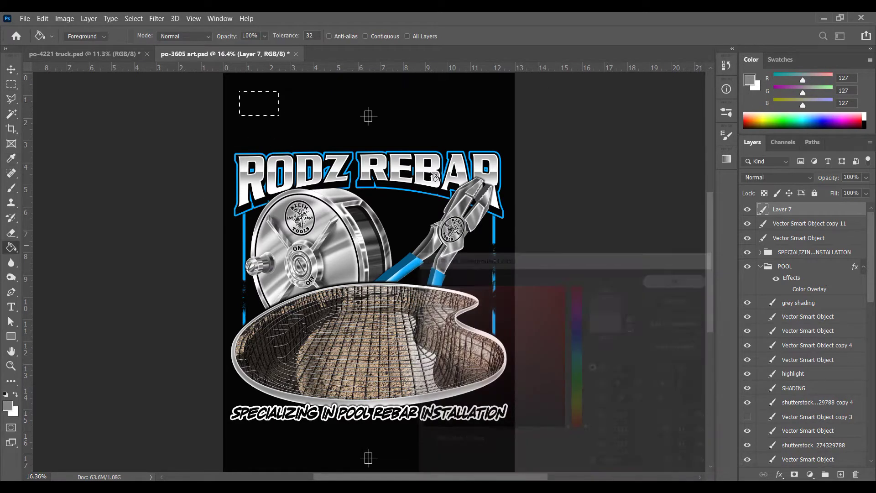
pyautogui.click(279, 108)
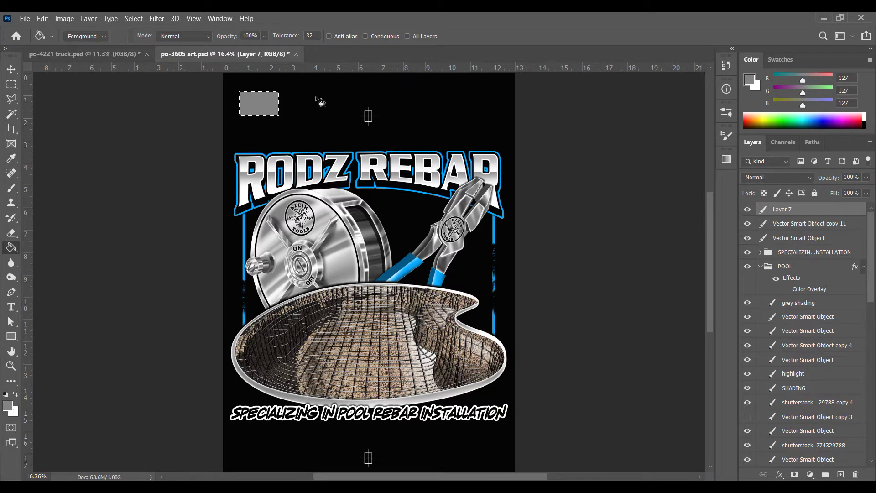
# Step: Add a white-filled rectangle of similar size just beside the gray swatch on the same layer, then deselect
pyautogui.press('m')
pyautogui.moveTo(288, 91)
pyautogui.mouseDown()
pyautogui.moveTo(301, 113)
pyautogui.moveTo(332, 119)
pyautogui.mouseUp()
pyautogui.press('g')
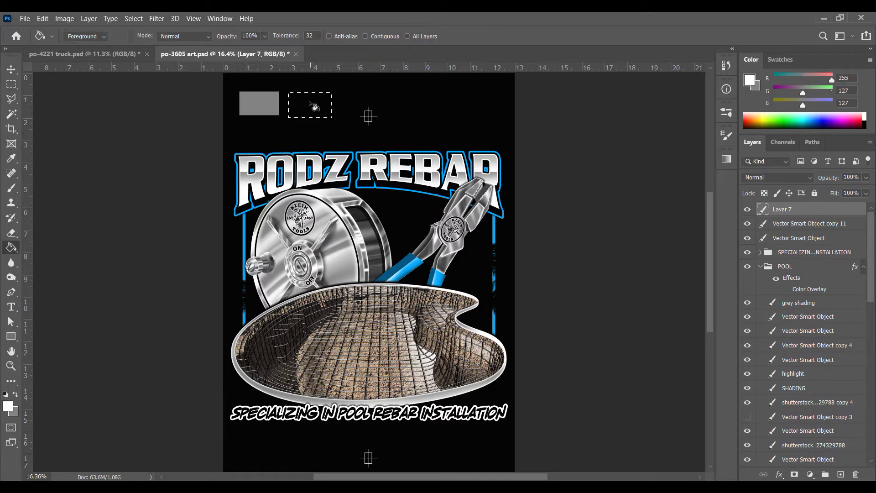
pyautogui.press('x')
pyautogui.click(310, 105)
pyautogui.hotkey('ctrl', 'd')
pyautogui.press('v')
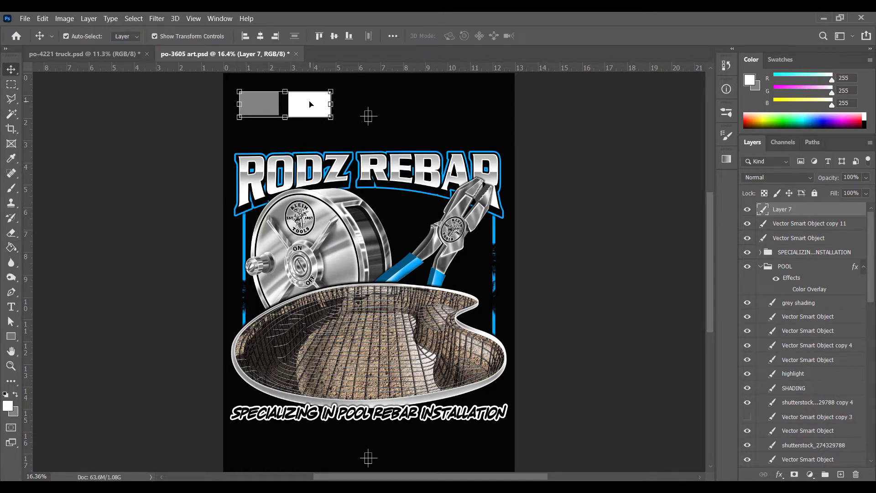
# Step: Select the gray tones with Color Range using Sampled Colors at fuzziness 118, sampling the gray swatch
pyautogui.click(134, 18)
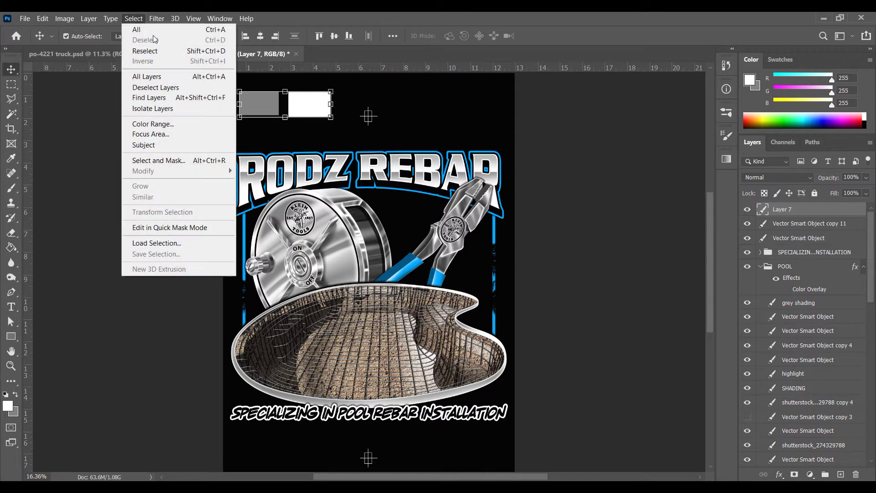
pyautogui.click(153, 124)
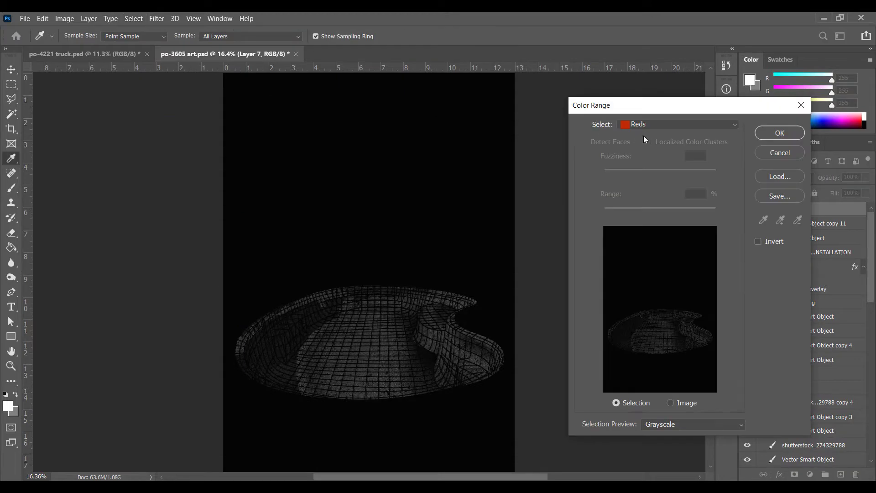
pyautogui.click(702, 125)
pyautogui.click(673, 135)
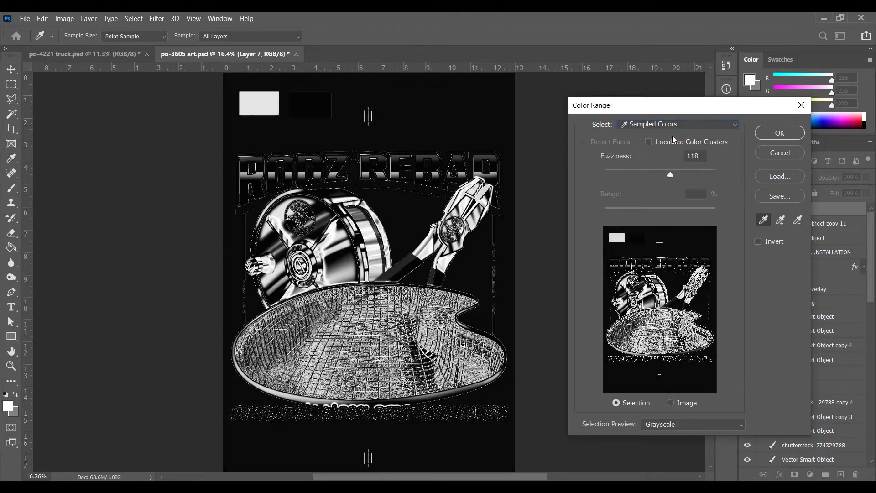
pyautogui.click(265, 104)
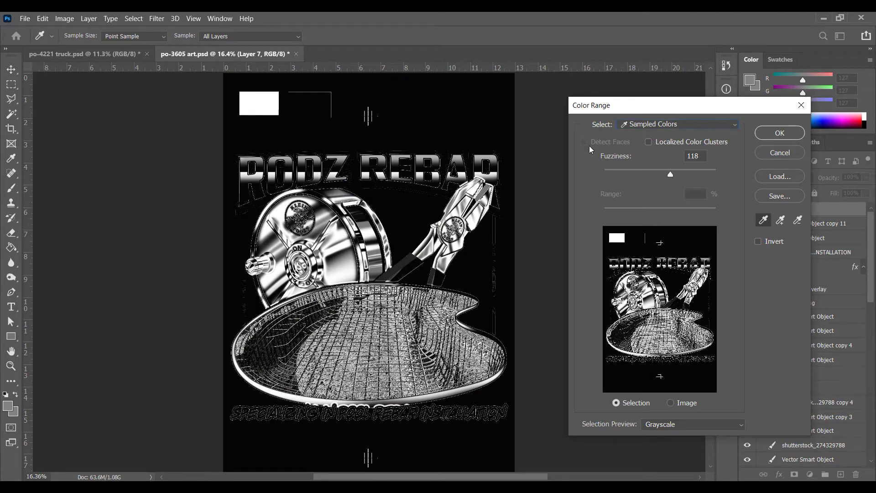
pyautogui.click(785, 137)
pyautogui.press('v')
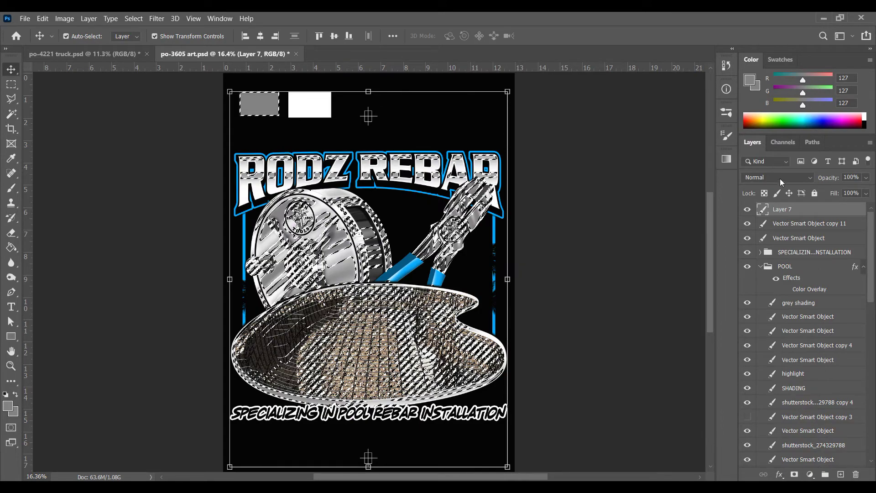
# Step: Create a spot channel named grey from the current selection, with ink color 828282
pyautogui.click(782, 143)
pyautogui.click(869, 143)
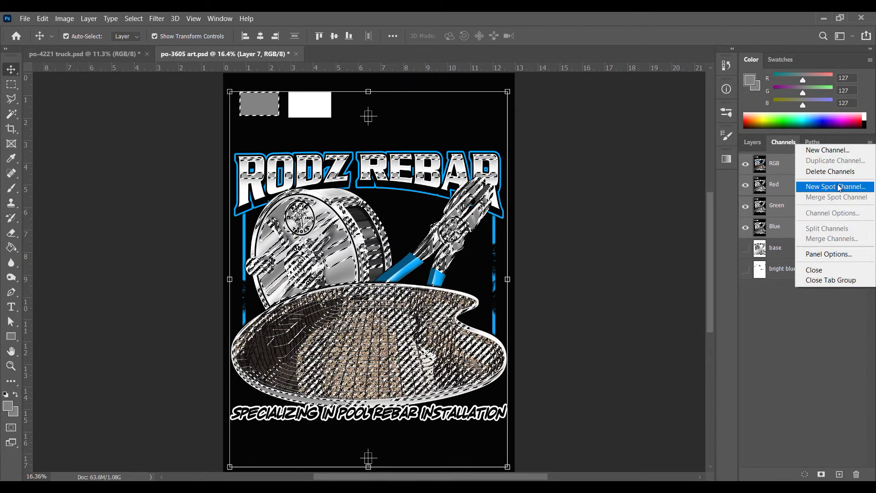
pyautogui.click(839, 187)
pyautogui.write('grey')
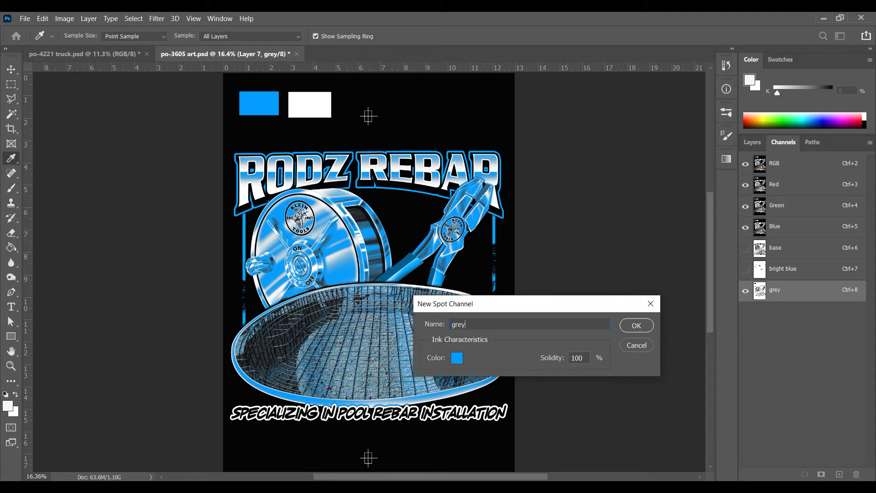
pyautogui.click(457, 358)
pyautogui.click(405, 354)
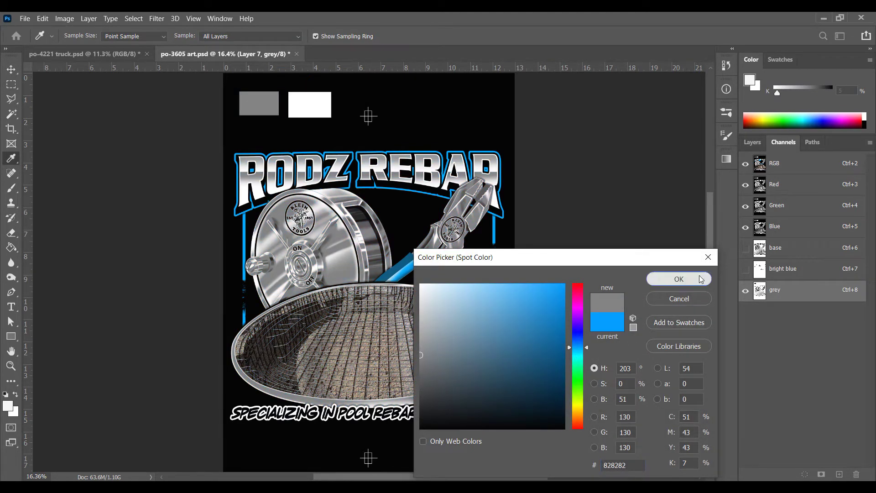
pyautogui.click(675, 277)
pyautogui.click(636, 325)
pyautogui.press('v')
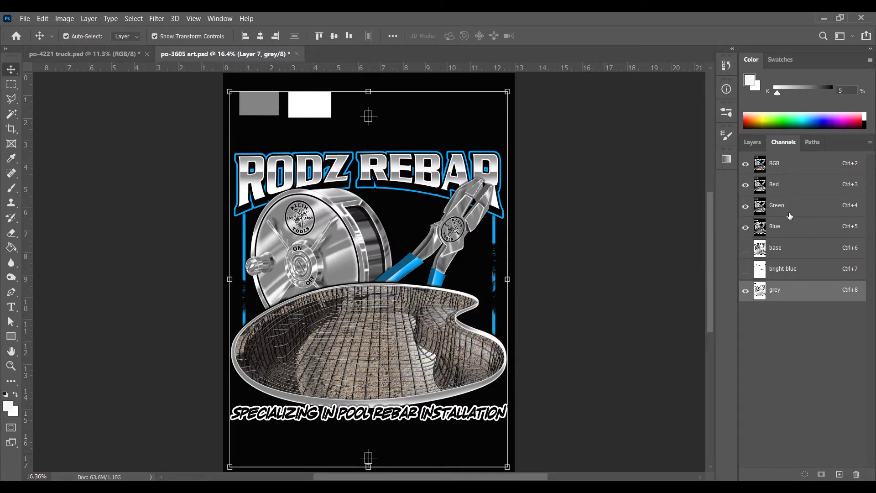
# Step: Hide the grey spot channel, make the RGB composite active again and return to the layers
pyautogui.click(746, 290)
pyautogui.click(783, 166)
pyautogui.click(753, 142)
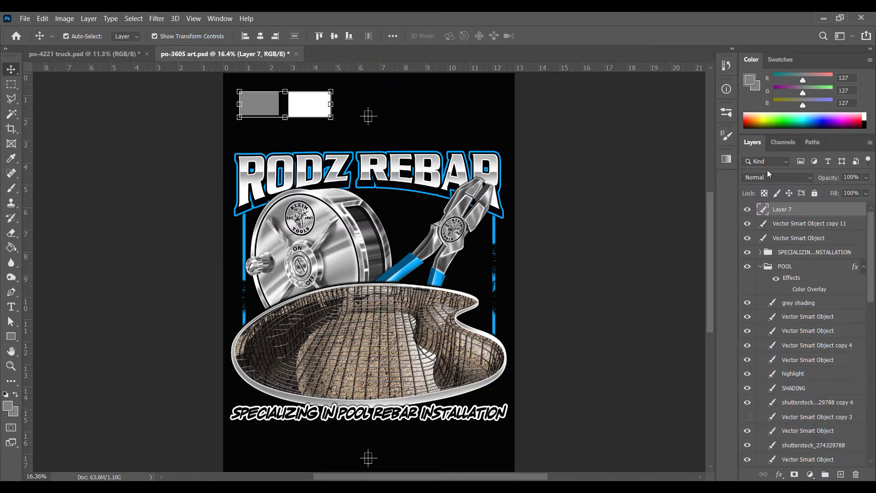
# Step: With the Vector Smart Object copy 11 layer active, select the white tones using Color Range at fuzziness 118, sampling the white swatch
pyautogui.click(786, 224)
pyautogui.click(157, 19)
pyautogui.moveTo(134, 19)
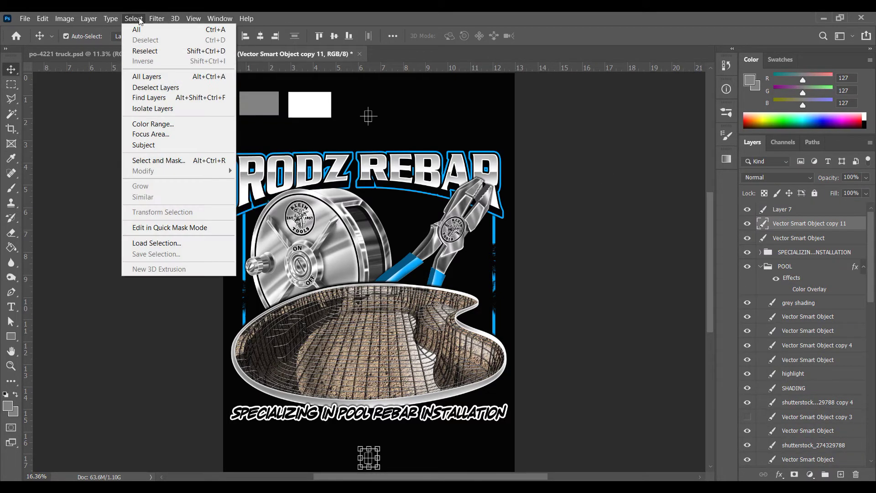
pyautogui.click(153, 124)
pyautogui.click(310, 97)
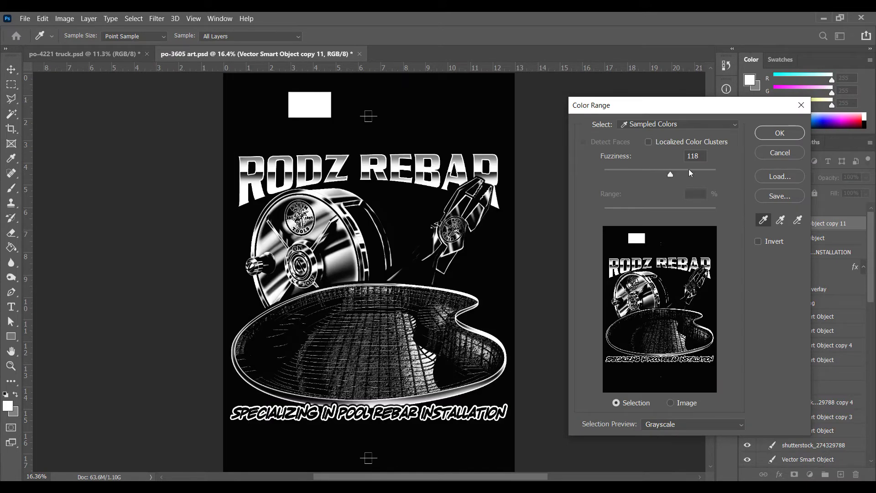
pyautogui.click(791, 136)
pyautogui.press('v')
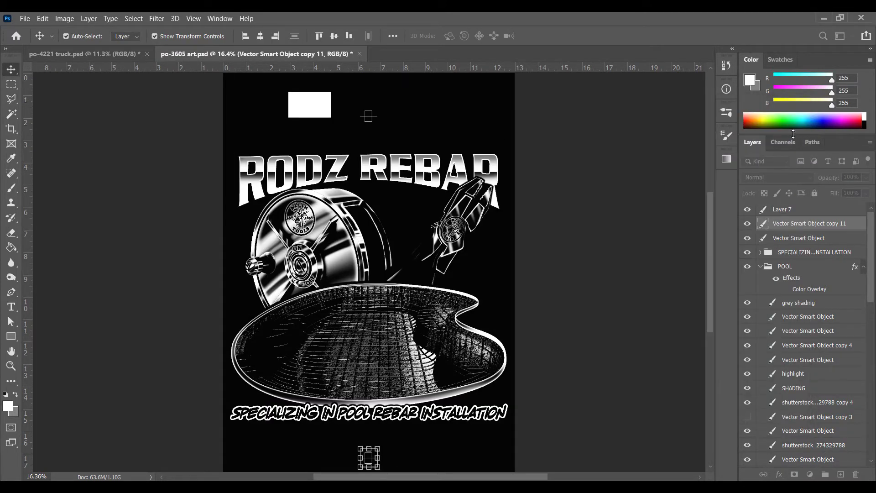
# Step: Create a spot channel named highlight white from the selection, with white ink at 50% solidity
pyautogui.click(786, 143)
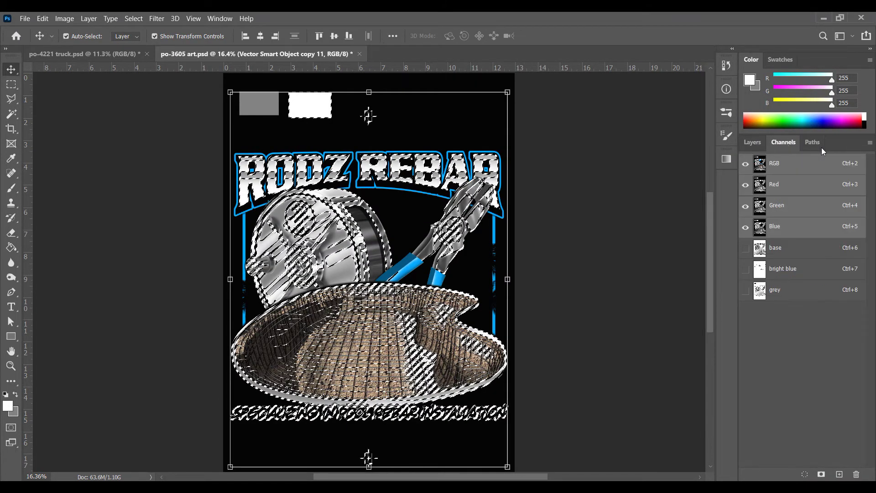
pyautogui.click(870, 144)
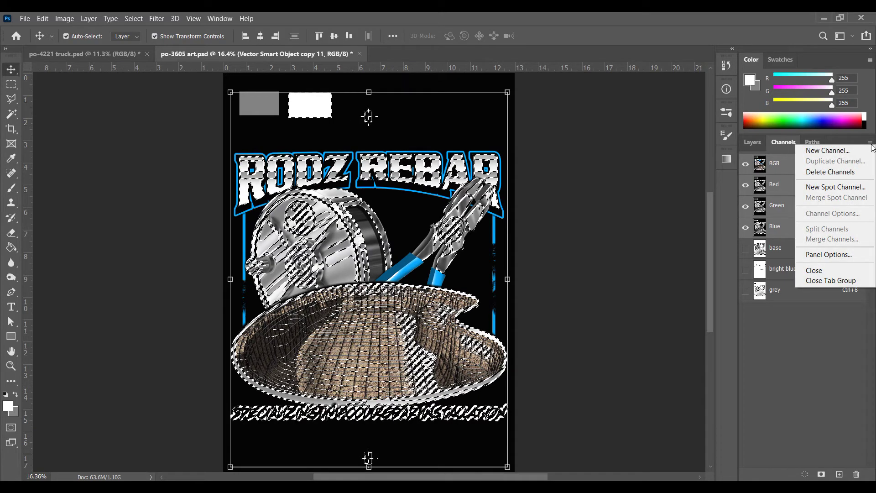
pyautogui.click(828, 191)
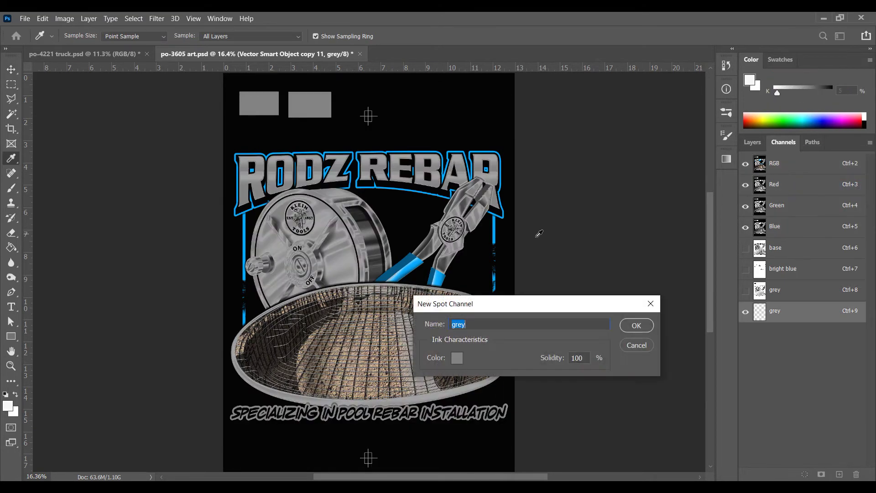
pyautogui.write('highlight white')
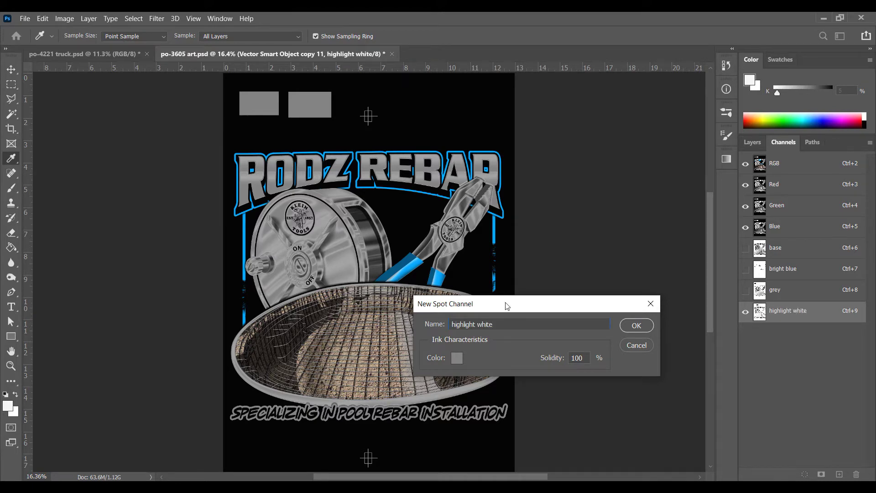
pyautogui.click(457, 359)
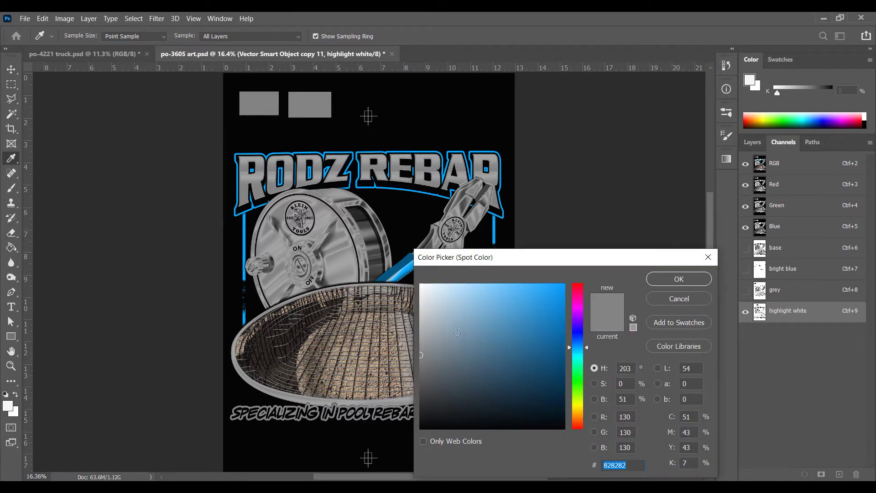
pyautogui.moveTo(456, 333); pyautogui.dragTo(416, 277)
pyautogui.click(669, 279)
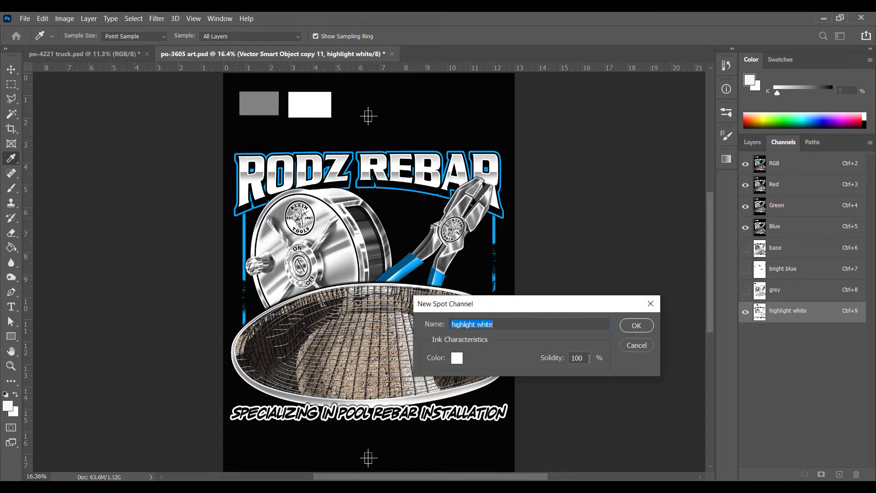
pyautogui.click(590, 358)
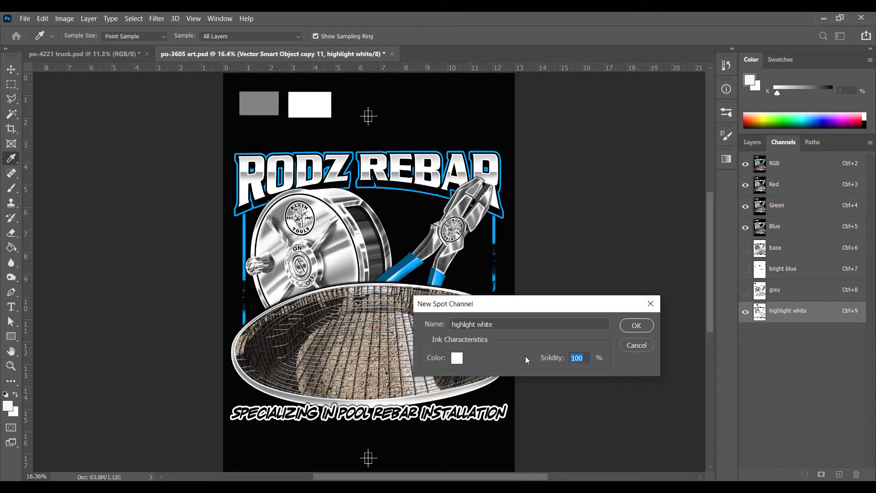
pyautogui.write('50')
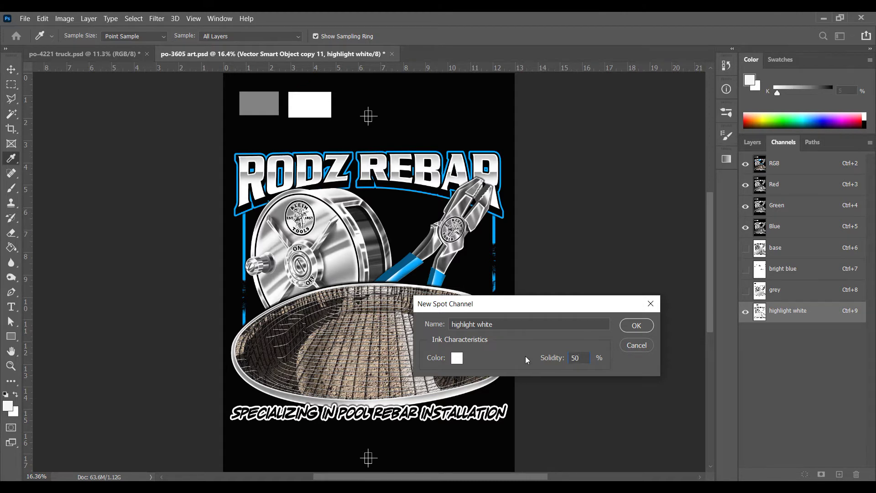
pyautogui.press('Return')
pyautogui.press('v')
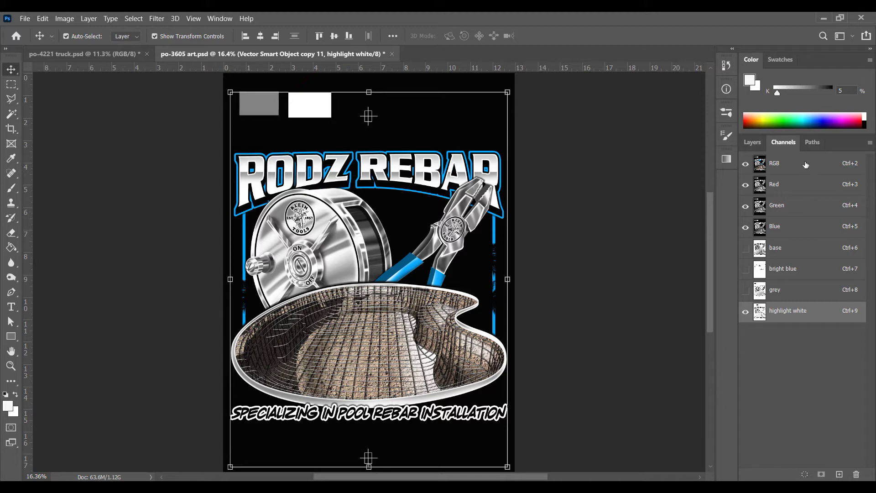
# Step: Reactivate the RGB composite, hide the highlight white channel and go back to the layers
pyautogui.click(794, 169)
pyautogui.click(752, 145)
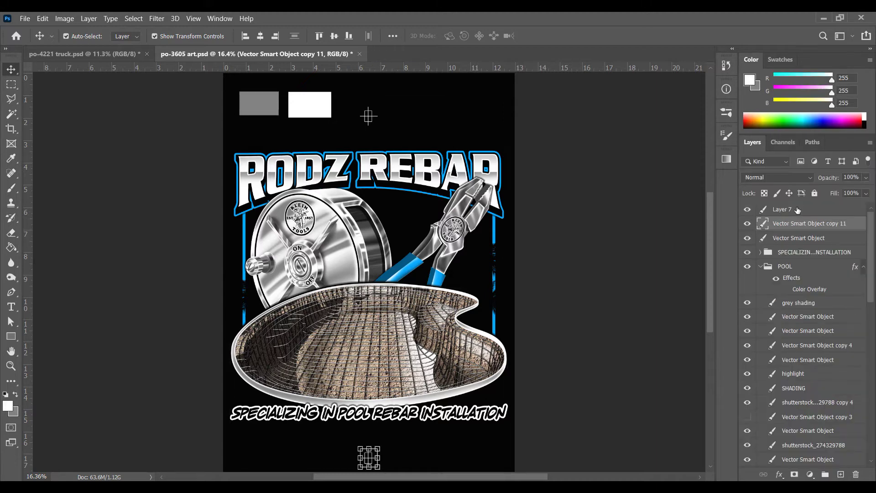
pyautogui.click(777, 144)
pyautogui.click(745, 314)
pyautogui.click(752, 143)
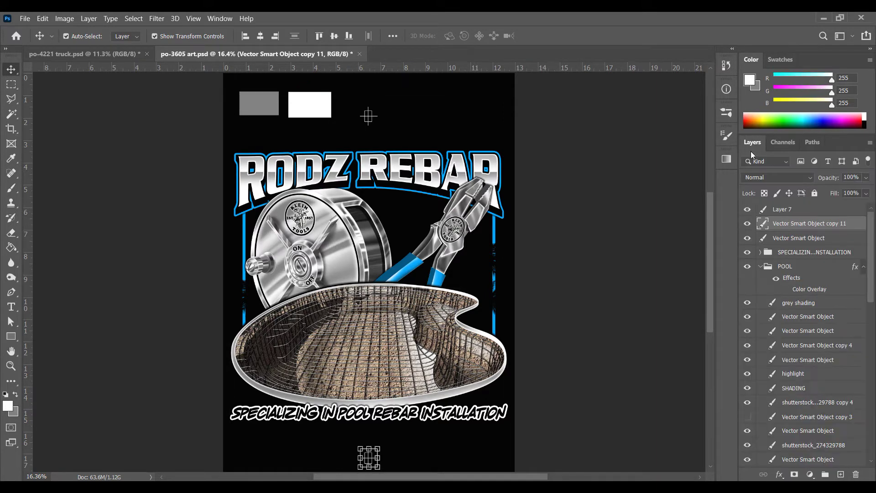
# Step: Float the po-3605 art document in its own window, duplicate it as cmyk and place the copy beside the original
pyautogui.click(631, 225)
pyautogui.moveTo(223, 57); pyautogui.dragTo(98, 78)
pyautogui.rightClick(97, 78)
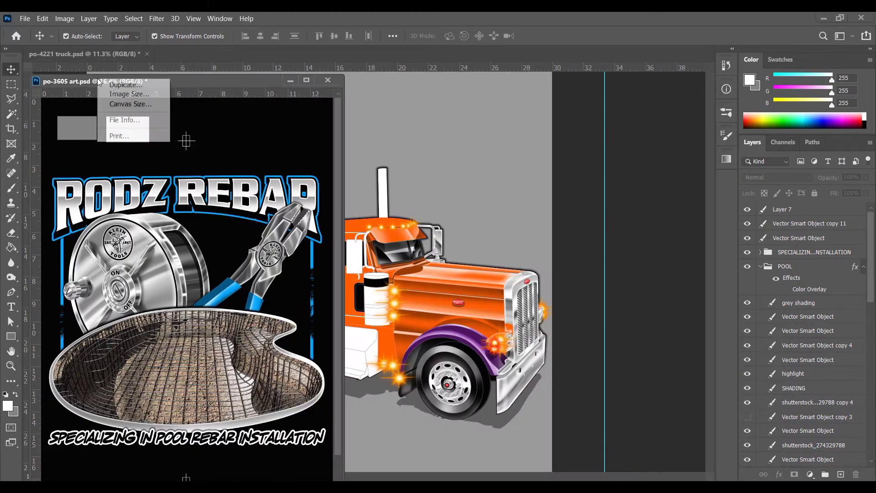
pyautogui.click(183, 87)
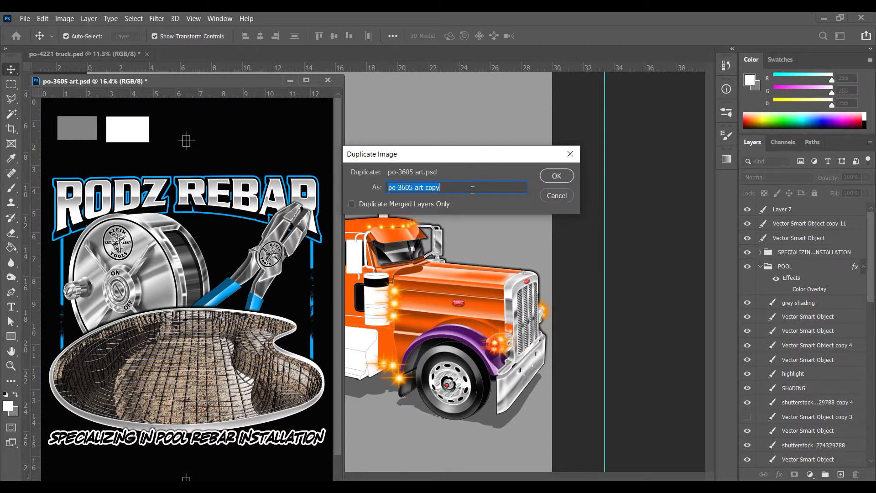
pyautogui.write('cmyk')
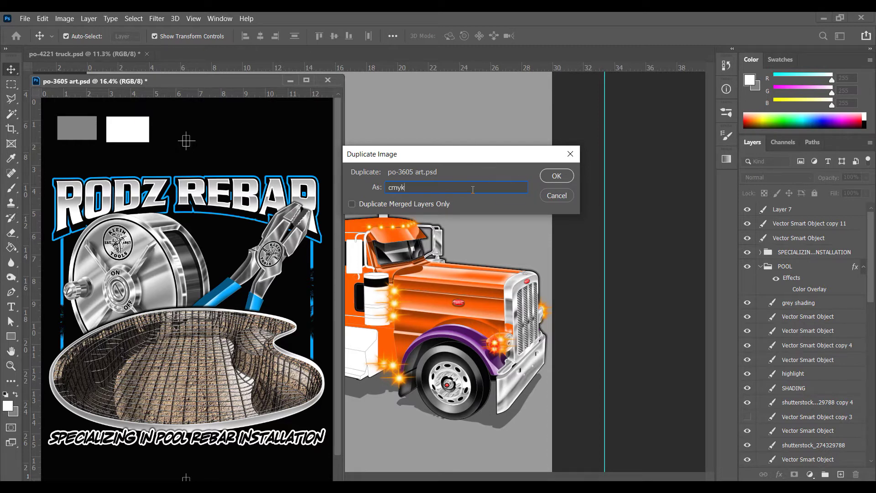
pyautogui.press('Return')
pyautogui.moveTo(193, 100); pyautogui.dragTo(397, 95)
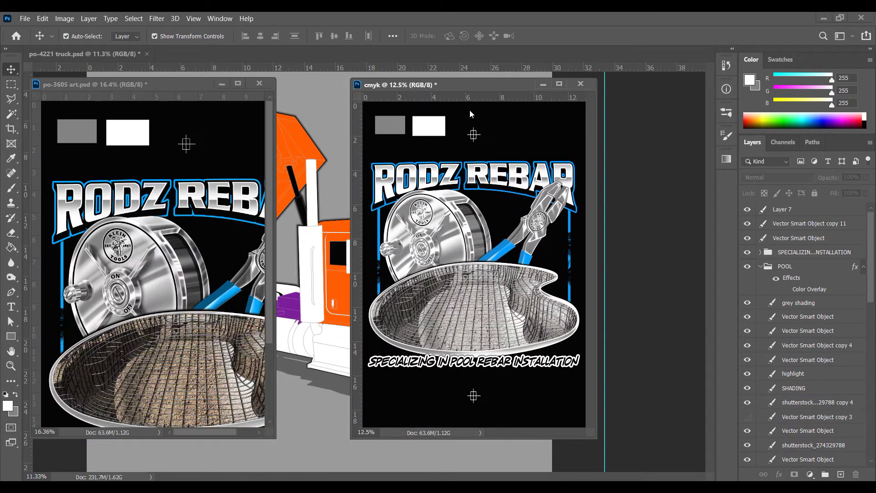
# Step: Convert the cmyk document to CMYK Color mode without flattening, accepting the U.S. Web Coated (SWOP) v2 profile
pyautogui.click(65, 18)
pyautogui.click(437, 87)
pyautogui.click(67, 21)
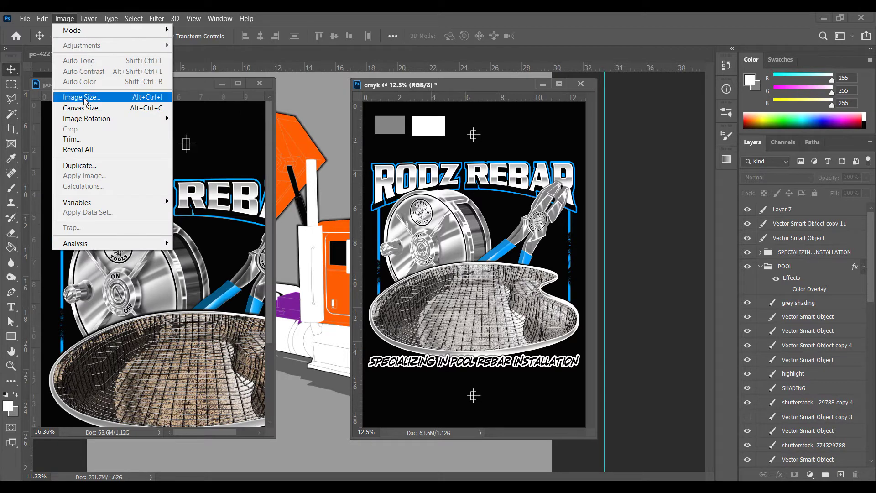
pyautogui.moveTo(77, 31)
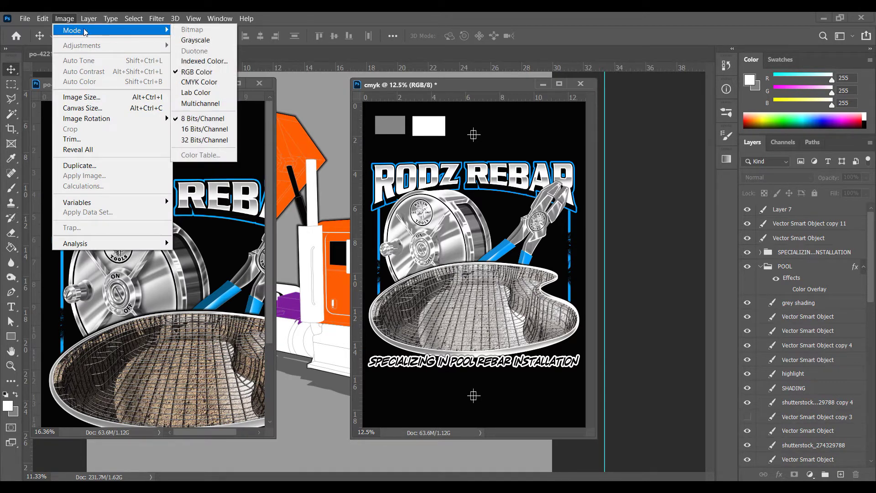
pyautogui.click(199, 83)
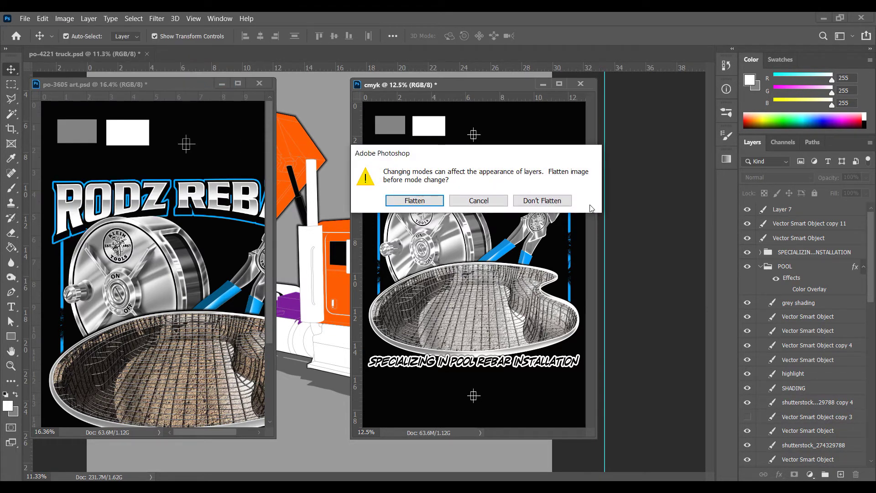
pyautogui.click(557, 203)
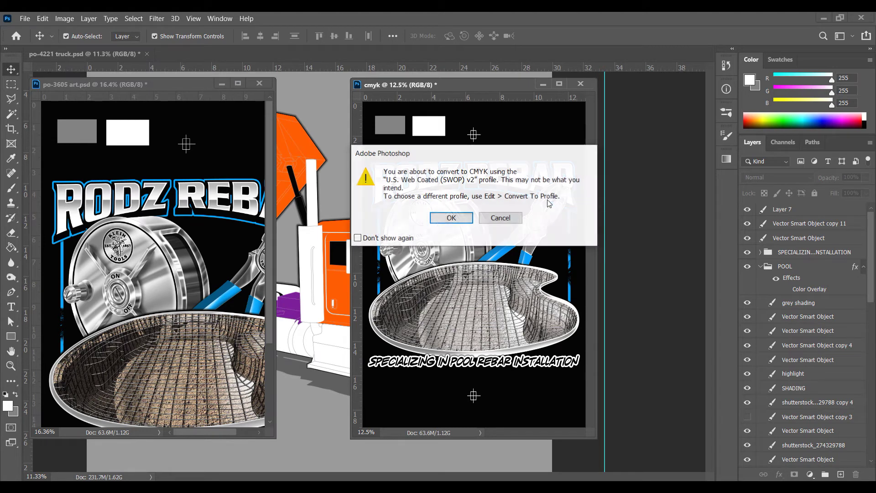
pyautogui.click(449, 220)
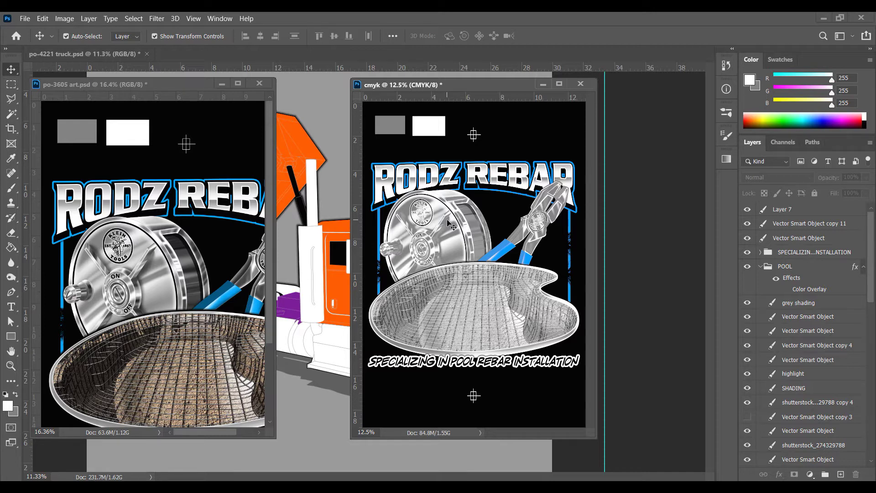
# Step: Hide the Background layer of the cmyk document
pyautogui.scroll(-8, 798, 371)
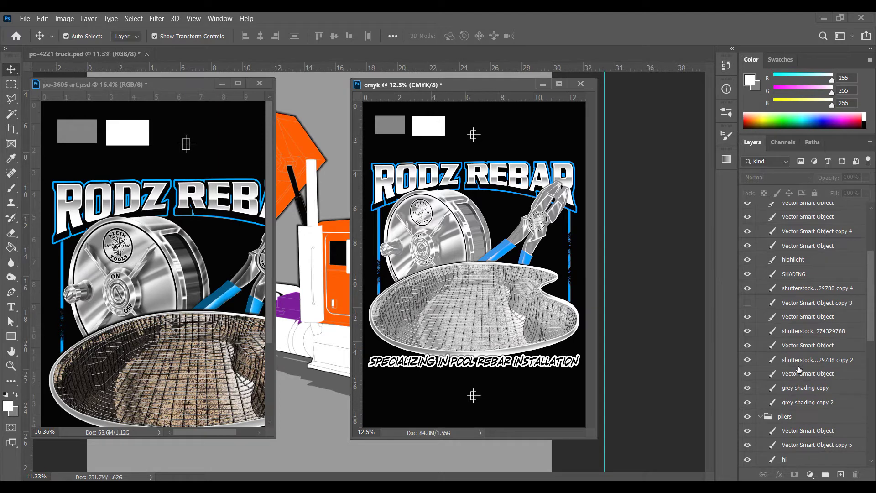
pyautogui.scroll(-5, 799, 370)
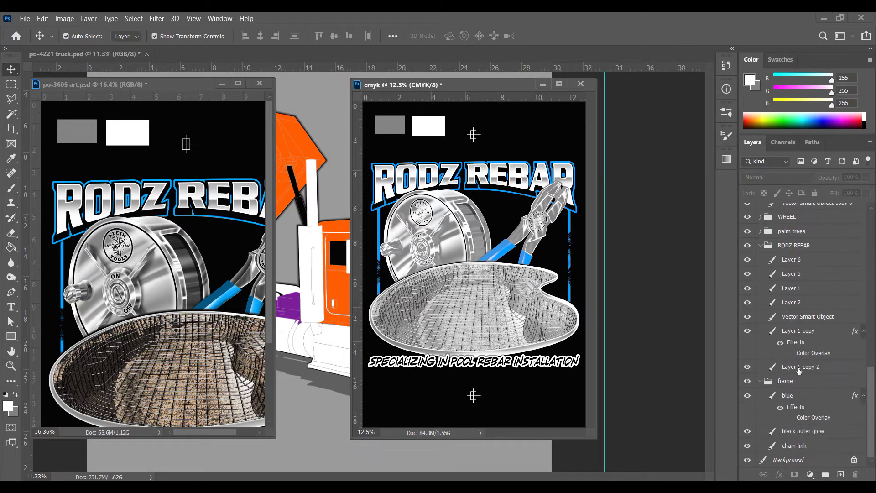
pyautogui.click(748, 460)
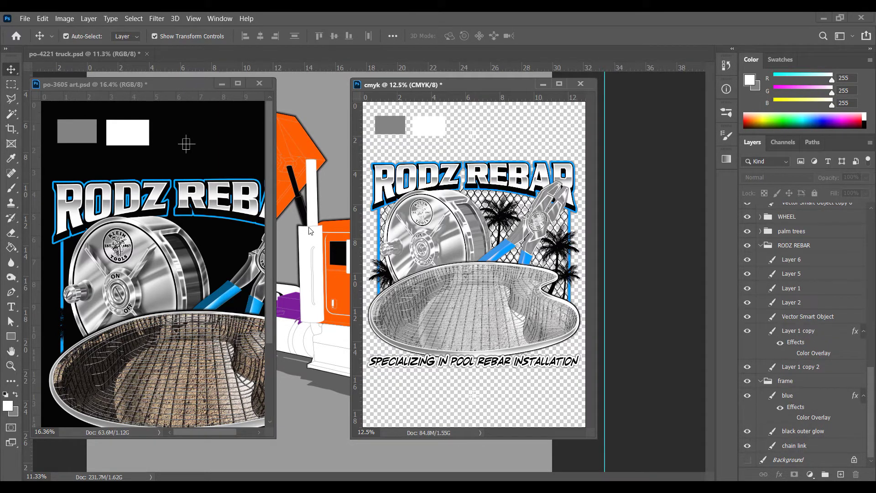
# Step: Hide the base, bright blue, grey and highlight white channels, then duplicate the Black channel in the cmyk document
pyautogui.click(784, 142)
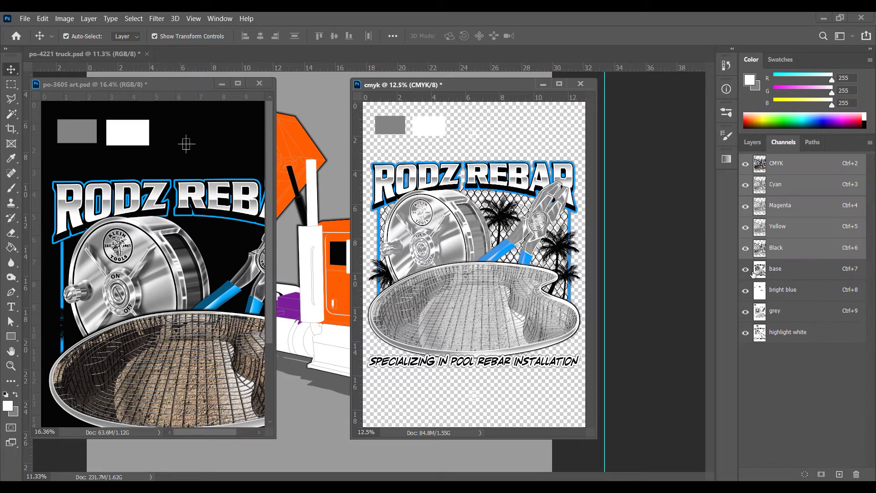
pyautogui.moveTo(746, 279); pyautogui.dragTo(744, 345)
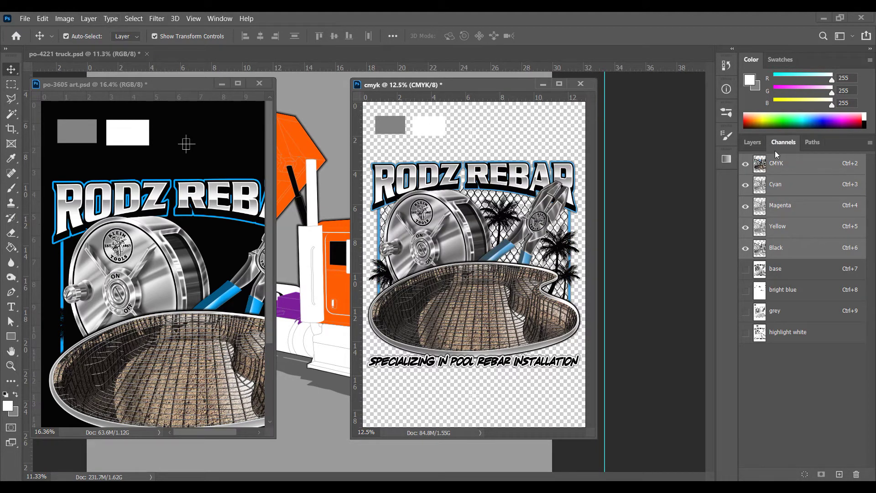
pyautogui.click(812, 256)
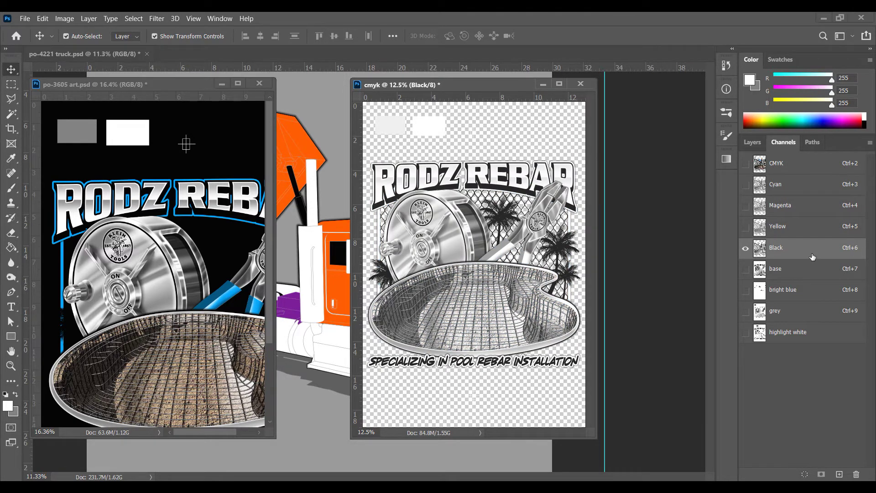
pyautogui.moveTo(812, 257); pyautogui.dragTo(842, 475)
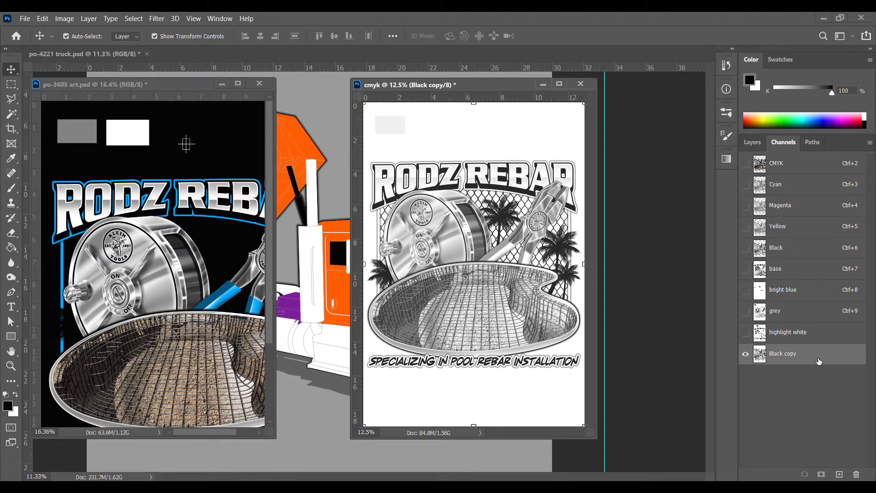
# Step: Copy the Black copy channel from the cmyk document into the po-3605 art document, minimize cmyk and dock the art window
pyautogui.moveTo(819, 362); pyautogui.dragTo(182, 287)
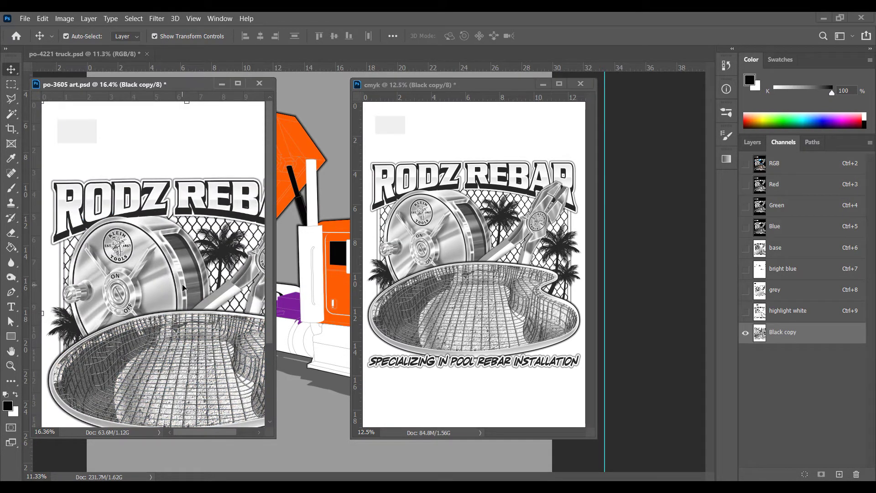
pyautogui.click(542, 84)
pyautogui.moveTo(168, 80); pyautogui.dragTo(288, 55)
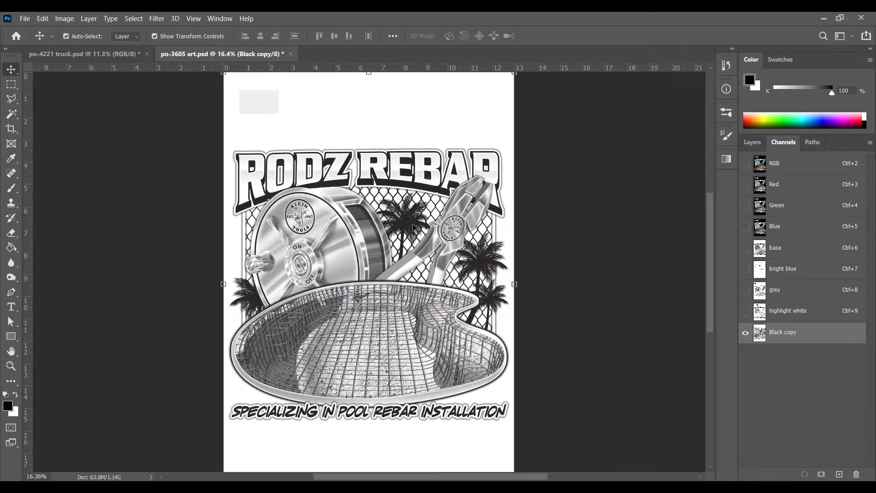
# Step: Turn the Black copy channel into a spot color channel named black with color 000000 at 100% solidity
pyautogui.doubleClick(852, 342)
pyautogui.click(408, 214)
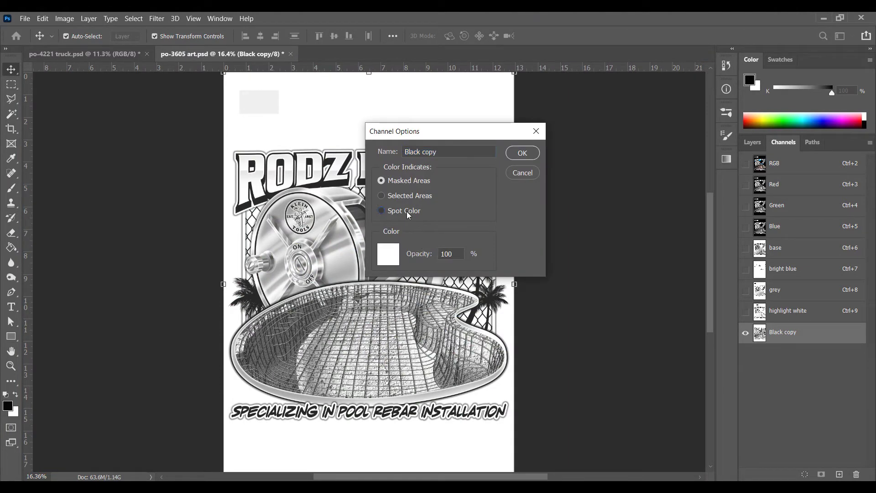
pyautogui.click(390, 264)
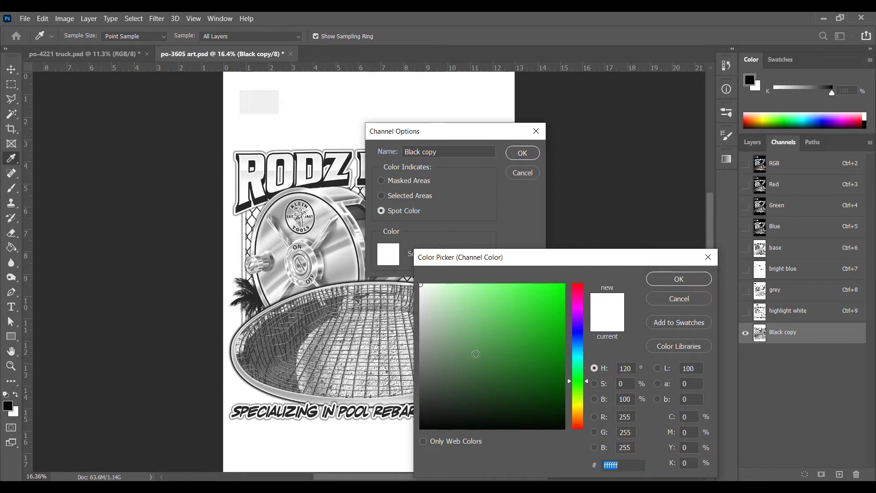
pyautogui.moveTo(476, 355); pyautogui.dragTo(394, 460)
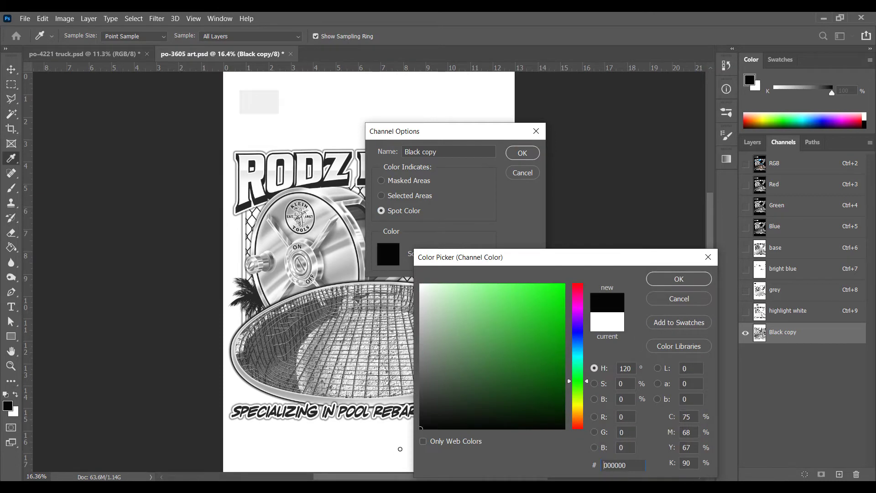
pyautogui.click(692, 279)
pyautogui.click(443, 154)
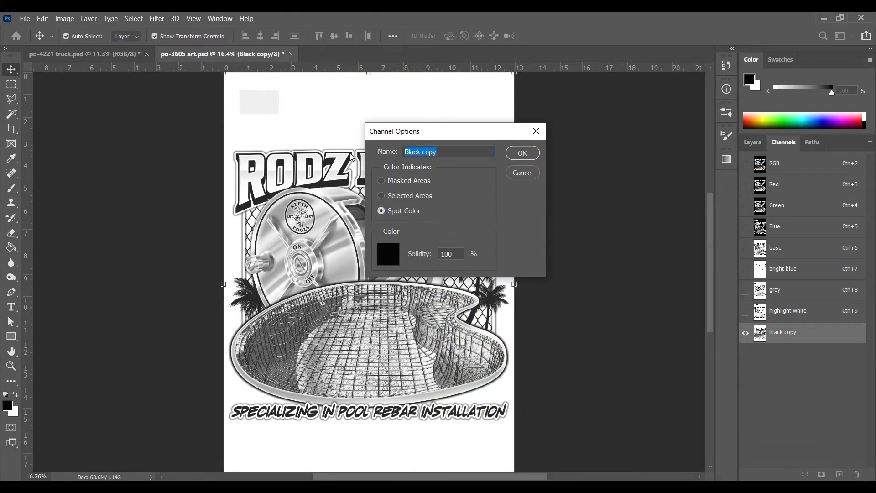
pyautogui.write('black')
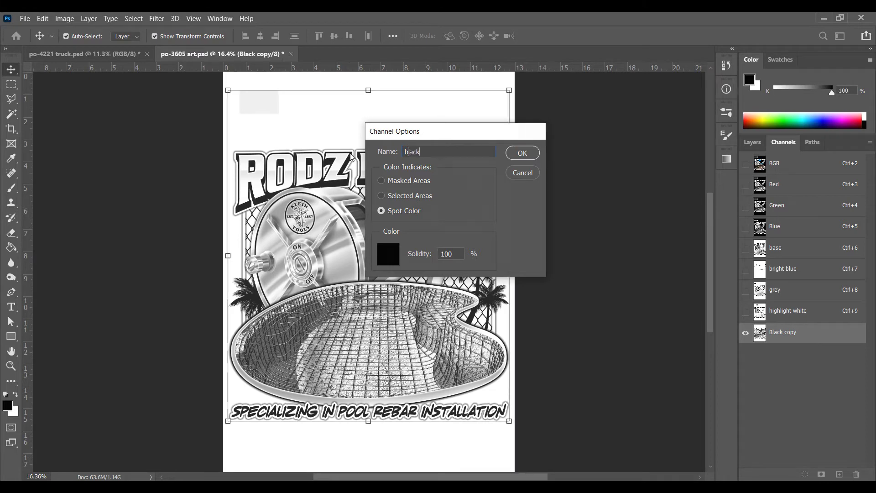
pyautogui.press('Return')
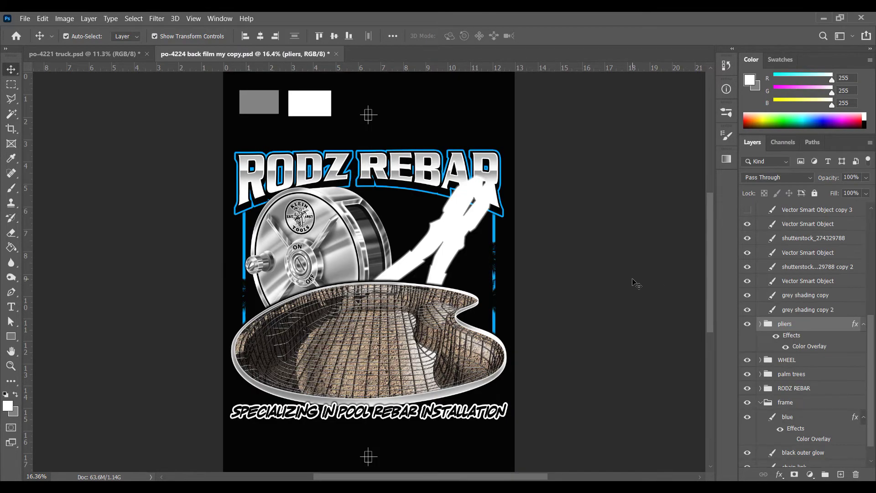
# Step: Add a white Color Overlay to the RODZ REBAR layer group
pyautogui.click(636, 283)
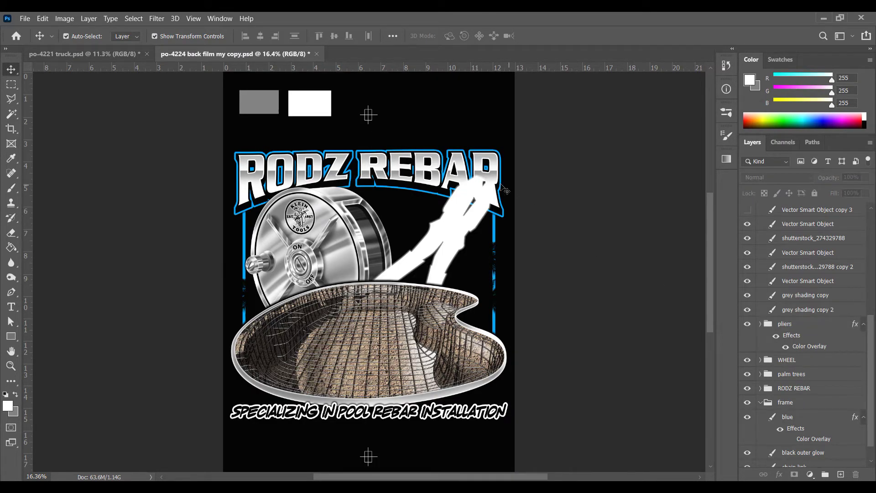
pyautogui.click(470, 164)
pyautogui.click(827, 389)
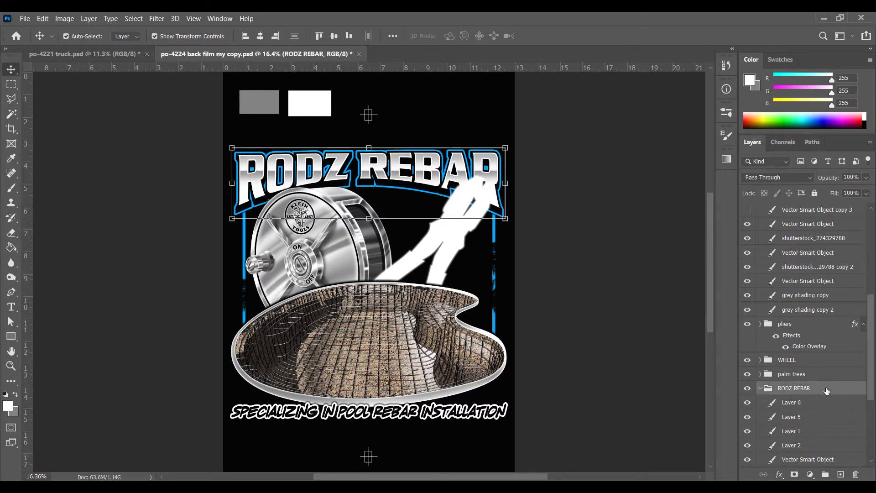
pyautogui.doubleClick(827, 391)
pyautogui.click(481, 295)
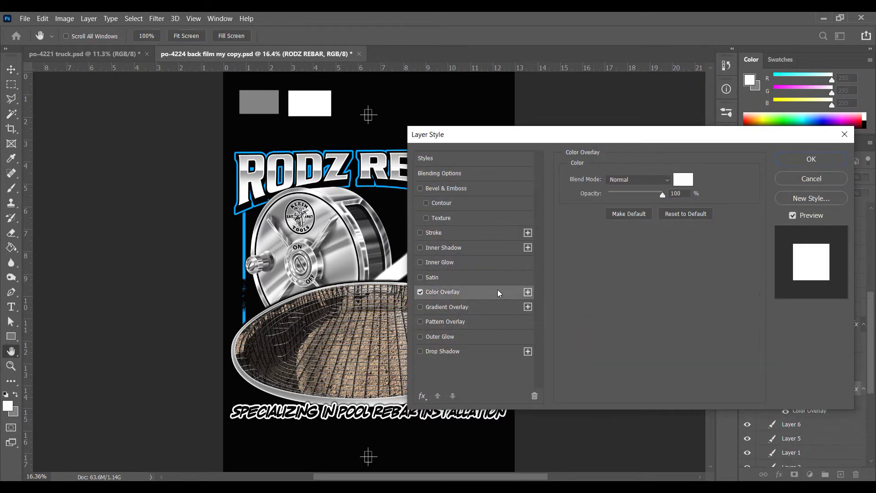
pyautogui.click(811, 159)
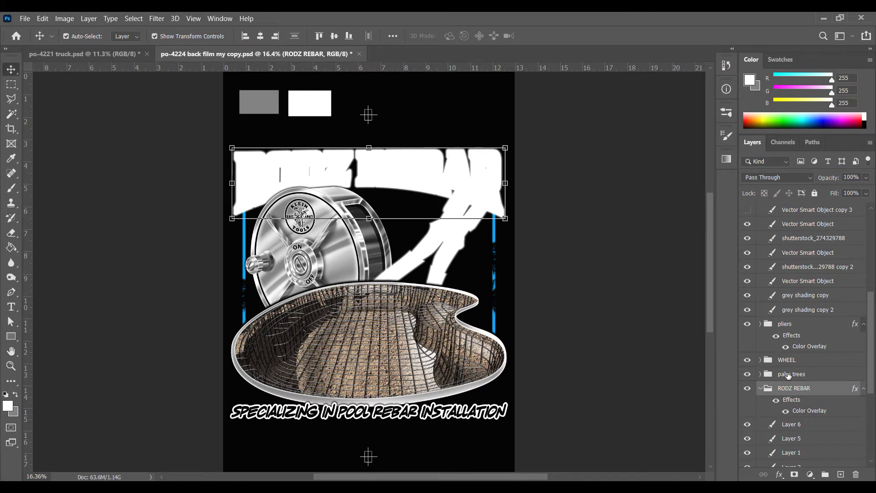
# Step: Add a Color Overlay set to white ffffff to the blue layer in the frame group
pyautogui.scroll(-5, 789, 375)
pyautogui.click(804, 396)
pyautogui.doubleClick(804, 397)
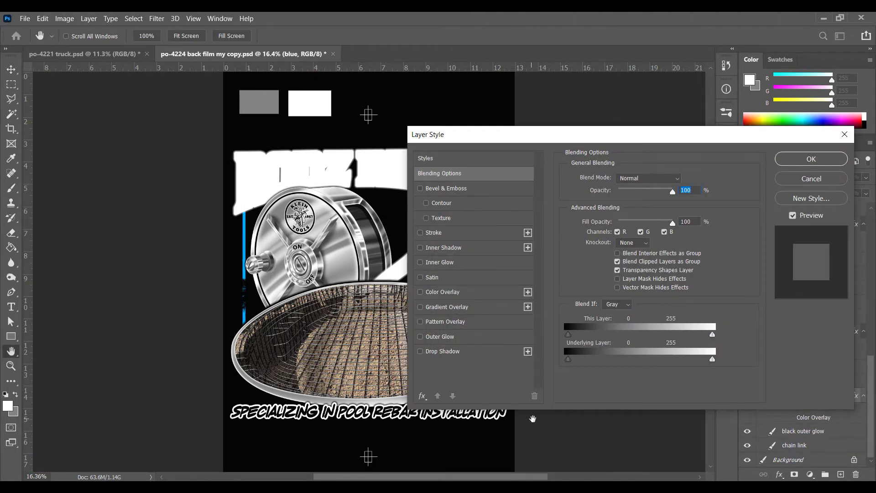
pyautogui.click(473, 294)
pyautogui.click(684, 179)
pyautogui.moveTo(525, 284); pyautogui.dragTo(413, 253)
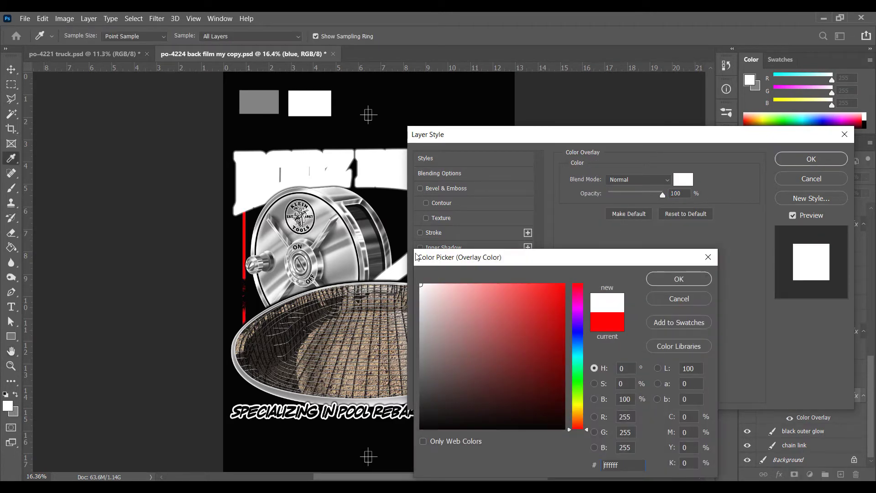
pyautogui.click(679, 279)
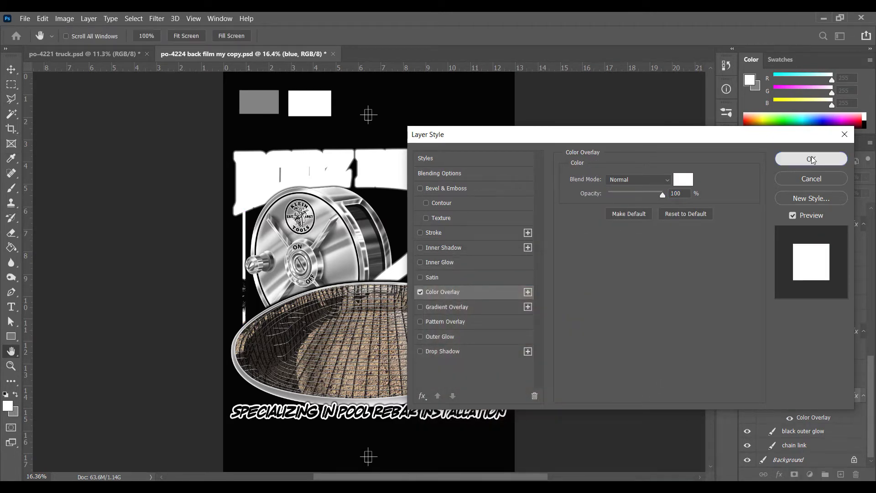
pyautogui.click(812, 159)
pyautogui.click(616, 292)
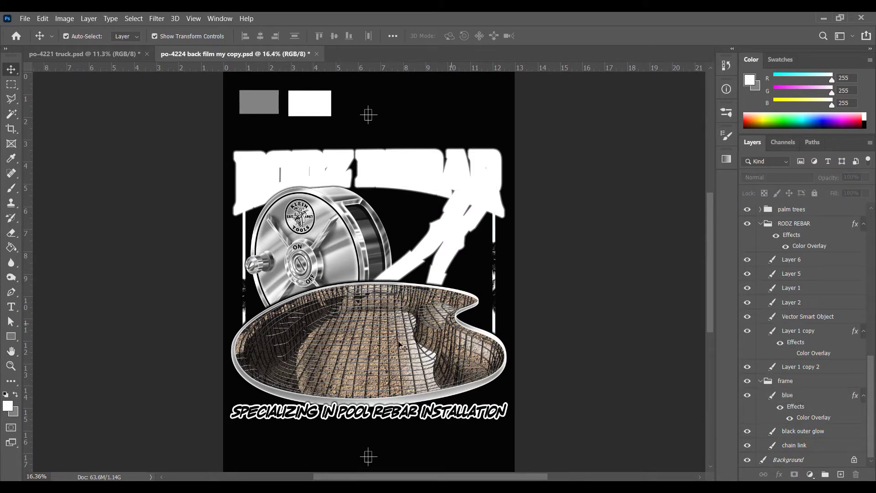
# Step: Toggle the shutterstock_274329788 layer and a Vector Smart Object layer below it off and on to inspect the pool colors
pyautogui.click(357, 352)
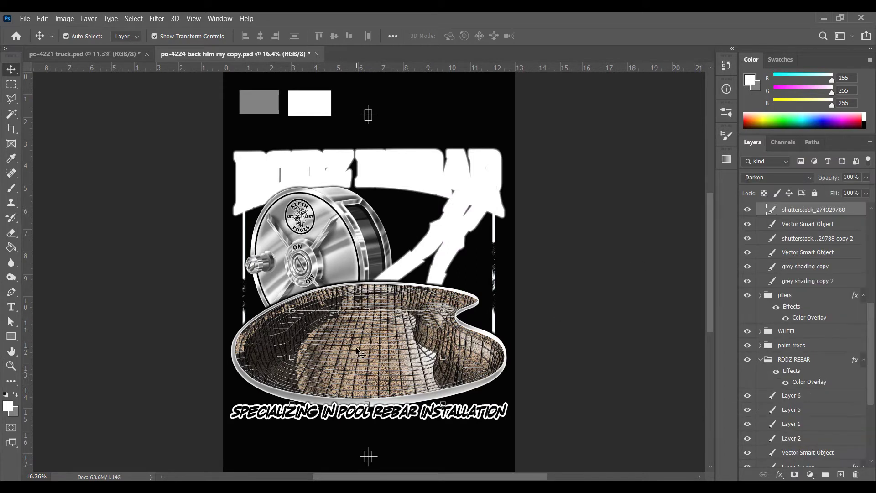
pyautogui.click(747, 210)
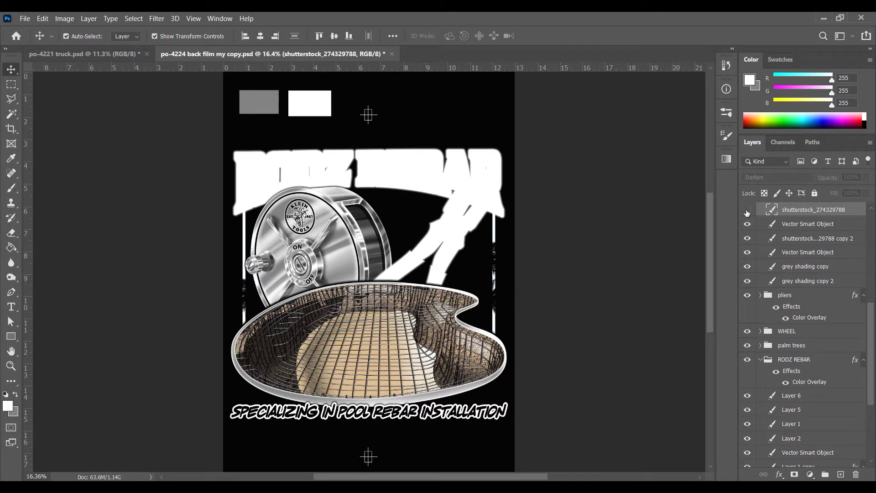
pyautogui.click(747, 211)
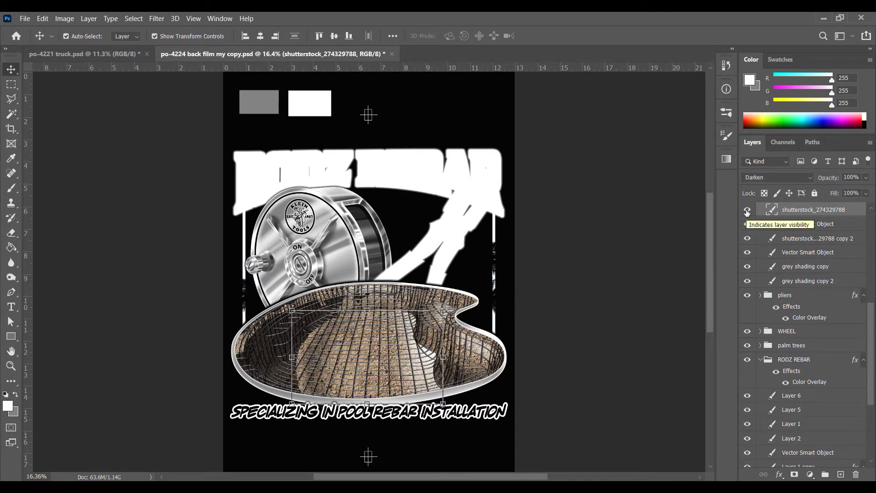
pyautogui.click(747, 253)
pyautogui.click(747, 254)
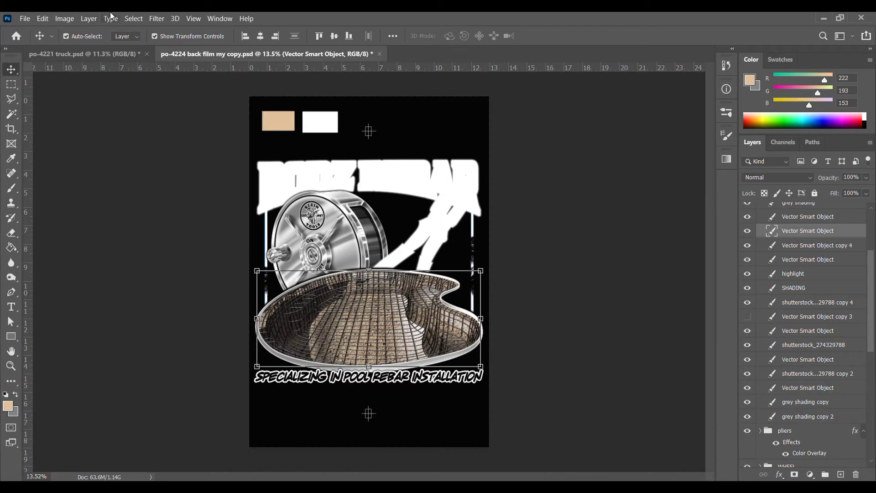
# Step: Try a Color Range selection sampled from the tan swatch with fuzziness 83
pyautogui.click(134, 18)
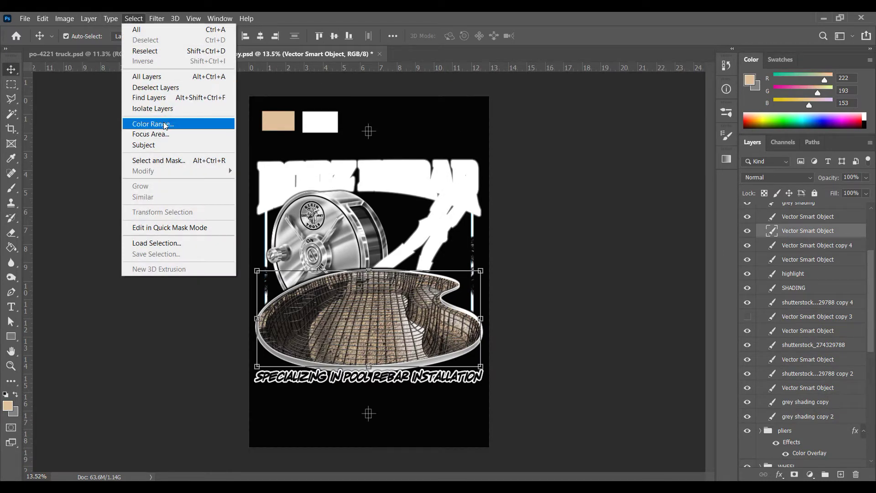
pyautogui.click(192, 124)
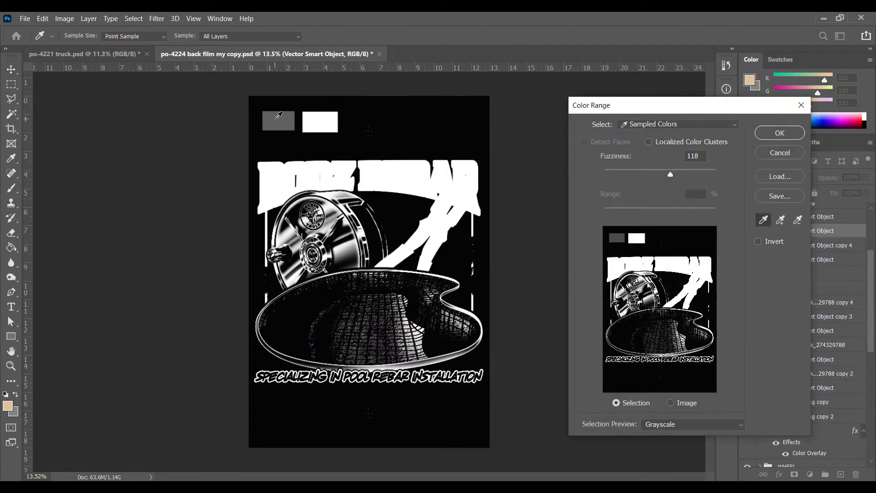
pyautogui.click(270, 115)
pyautogui.moveTo(669, 170); pyautogui.dragTo(651, 168)
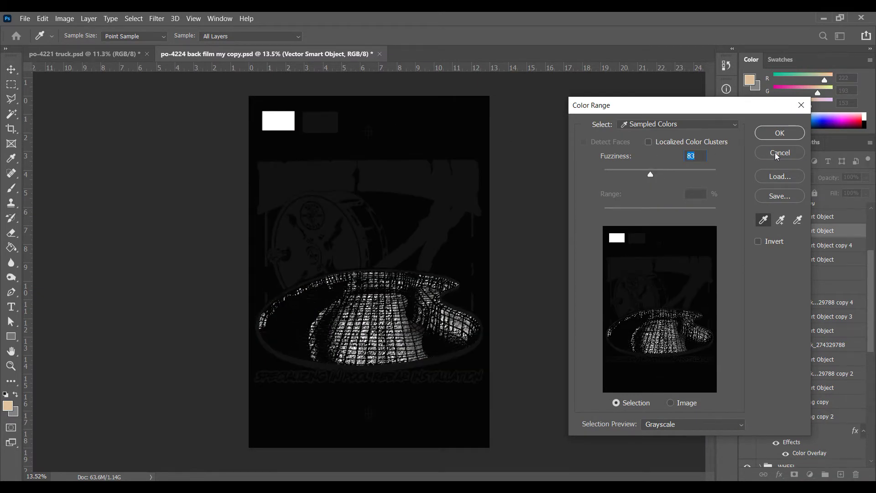
pyautogui.click(775, 153)
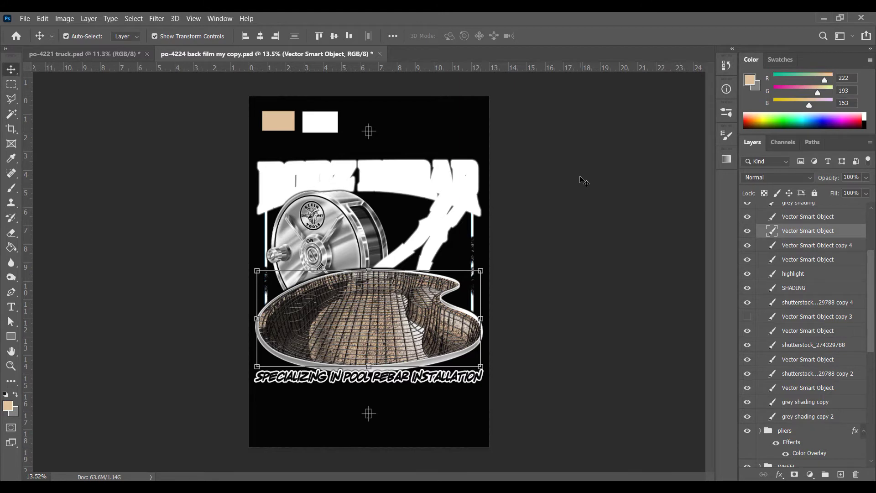
# Step: Change the Color Overlay of the pliers group to black 000000
pyautogui.scroll(1, 323, 232)
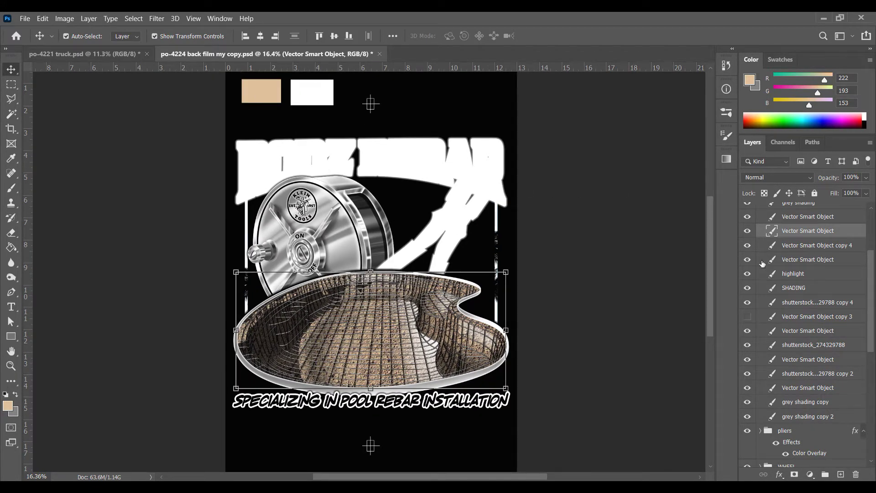
pyautogui.scroll(-3, 839, 420)
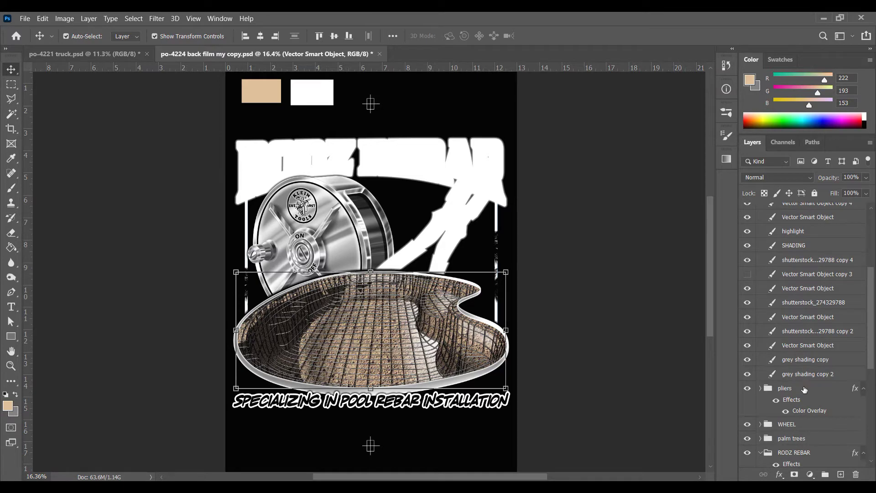
pyautogui.click(805, 389)
pyautogui.doubleClick(804, 389)
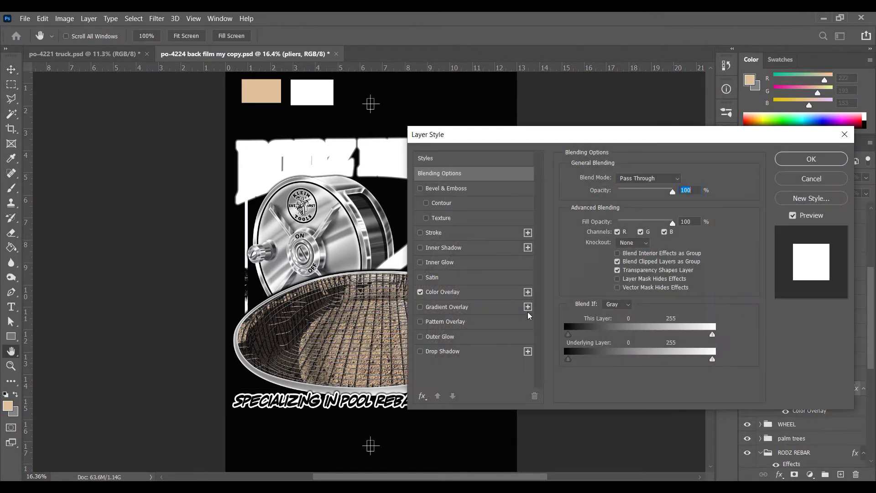
pyautogui.click(497, 302)
pyautogui.click(503, 296)
pyautogui.click(421, 307)
pyautogui.click(684, 179)
pyautogui.write('000000')
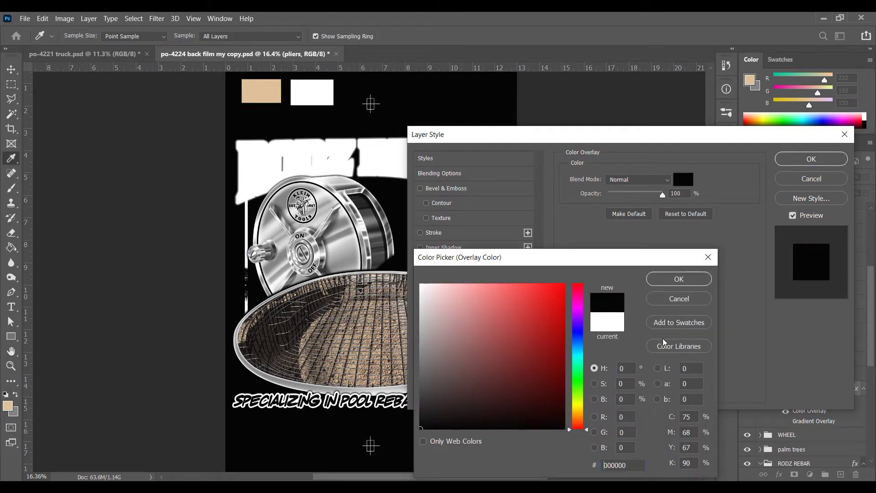
pyautogui.click(679, 279)
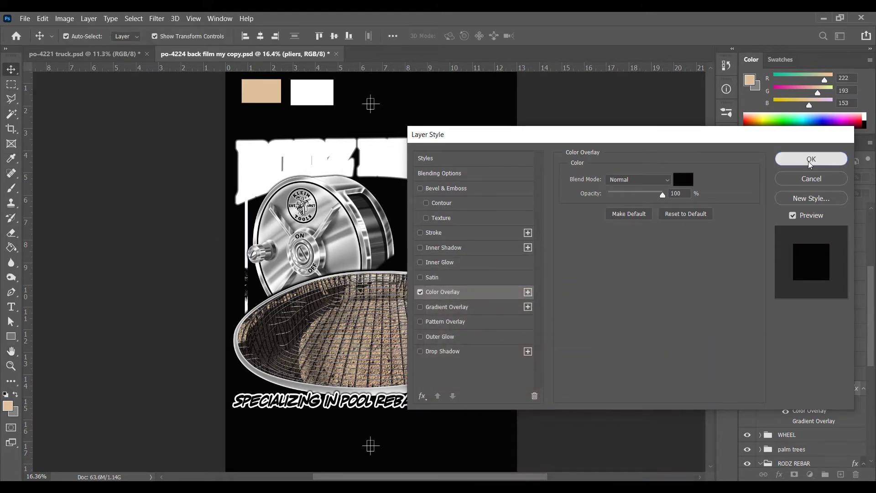
pyautogui.click(810, 160)
# Step: Add a black Color Overlay to the SPECIALIZING IN POOL REBAR INSTALLATION layer group
pyautogui.scroll(4, 781, 296)
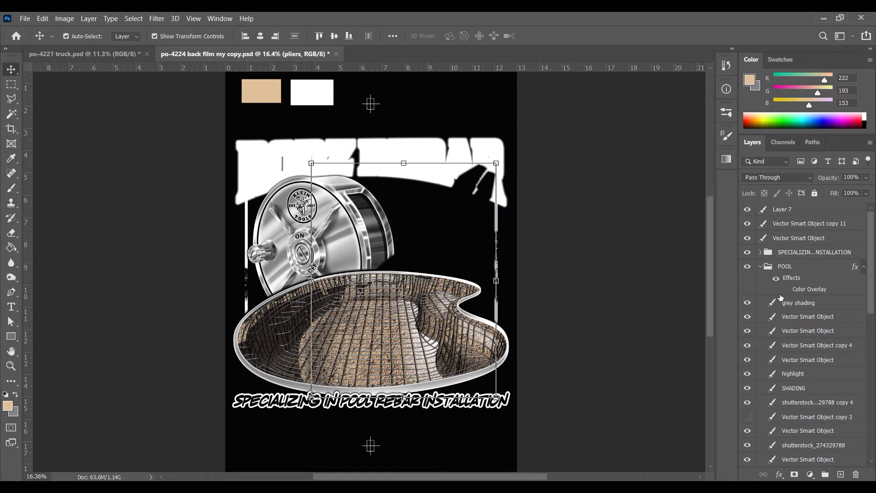
pyautogui.click(808, 255)
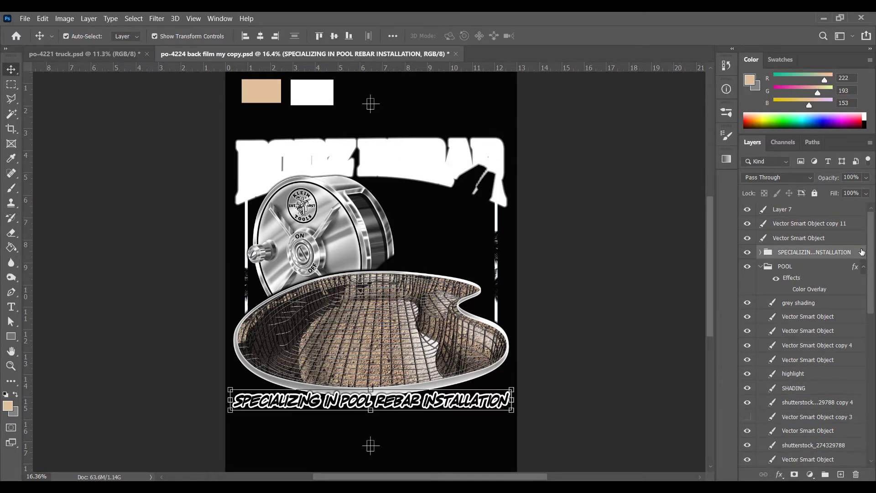
pyautogui.doubleClick(862, 251)
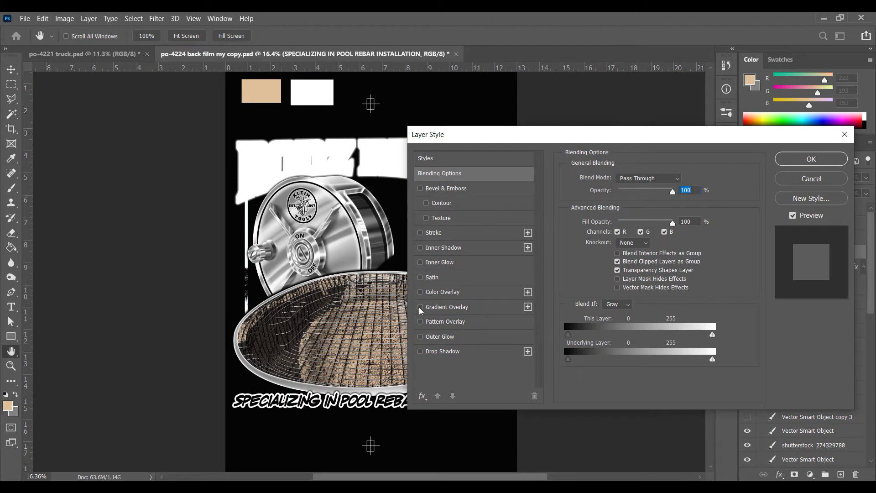
pyautogui.click(443, 292)
pyautogui.click(811, 159)
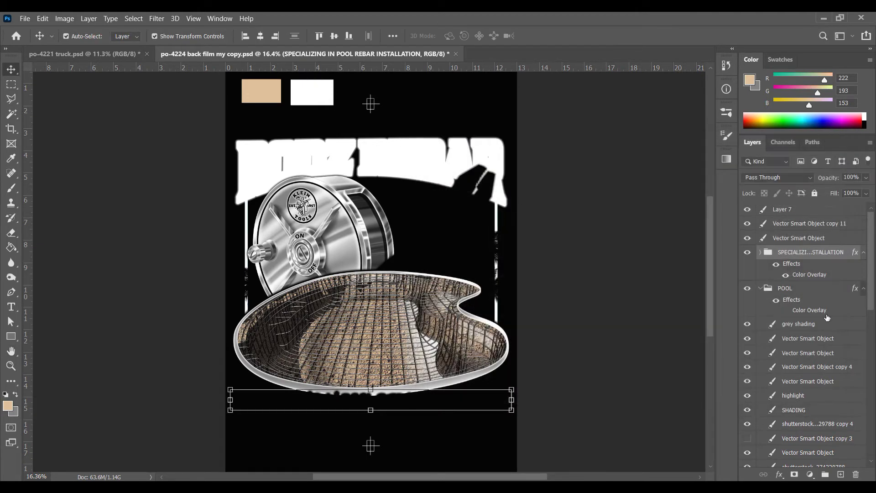
# Step: Add a black Color Overlay to the WHEEL layer group
pyautogui.scroll(-5, 821, 297)
pyautogui.scroll(-3, 831, 311)
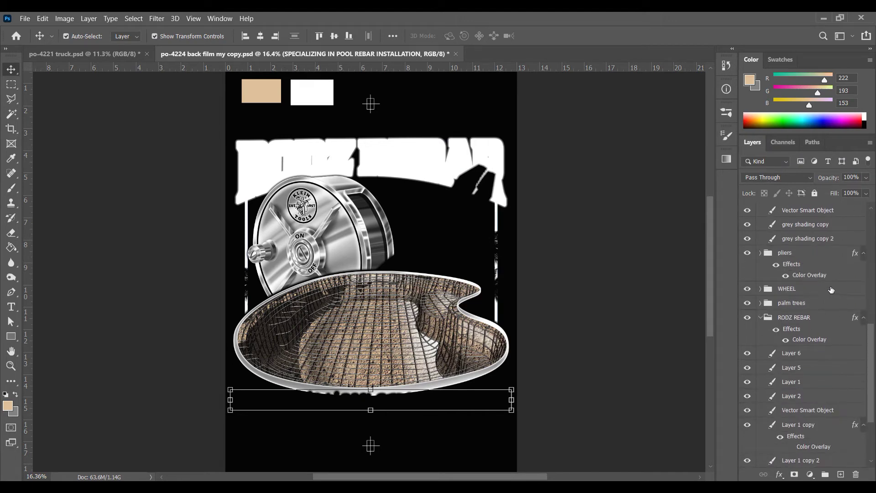
pyautogui.click(831, 290)
pyautogui.doubleClick(776, 289)
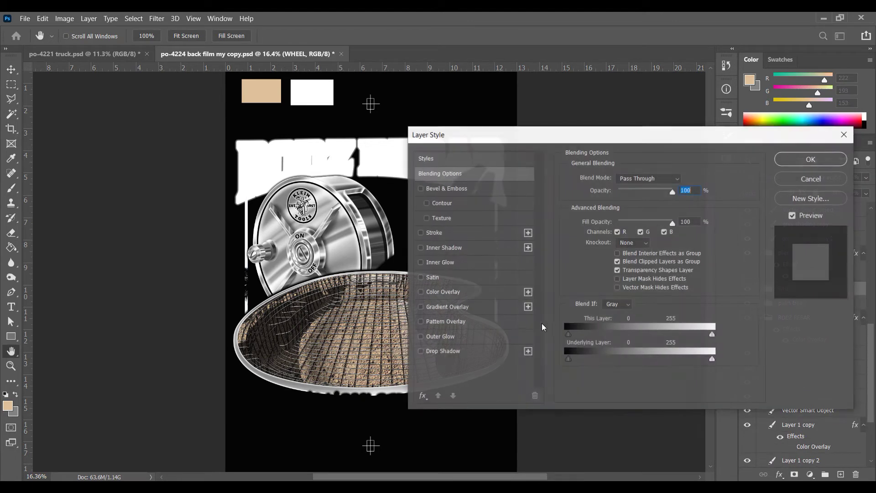
pyautogui.click(474, 292)
pyautogui.click(811, 160)
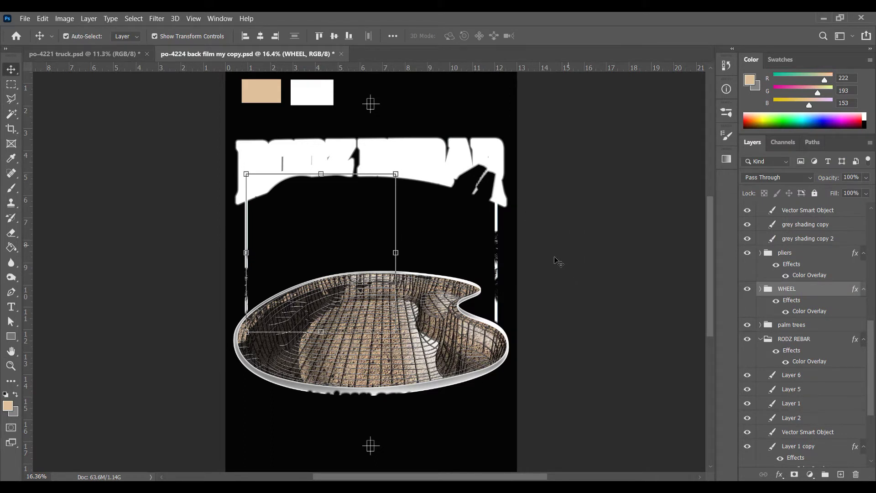
# Step: Change the Color Overlay of the RODZ REBAR group to black 000000
pyautogui.doubleClick(815, 342)
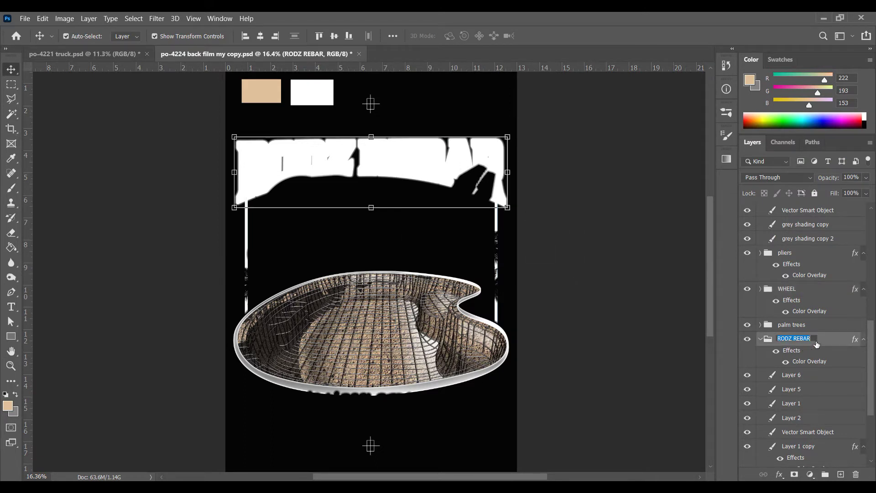
pyautogui.press('Return')
pyautogui.doubleClick(816, 339)
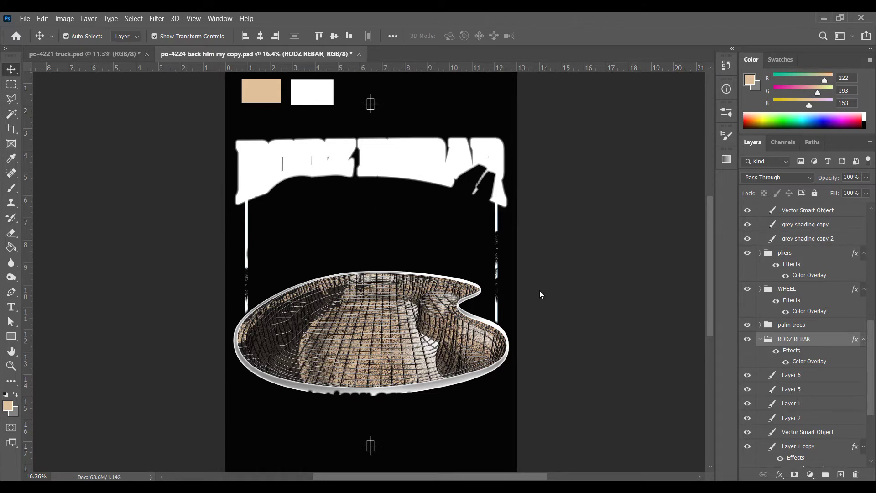
pyautogui.click(452, 290)
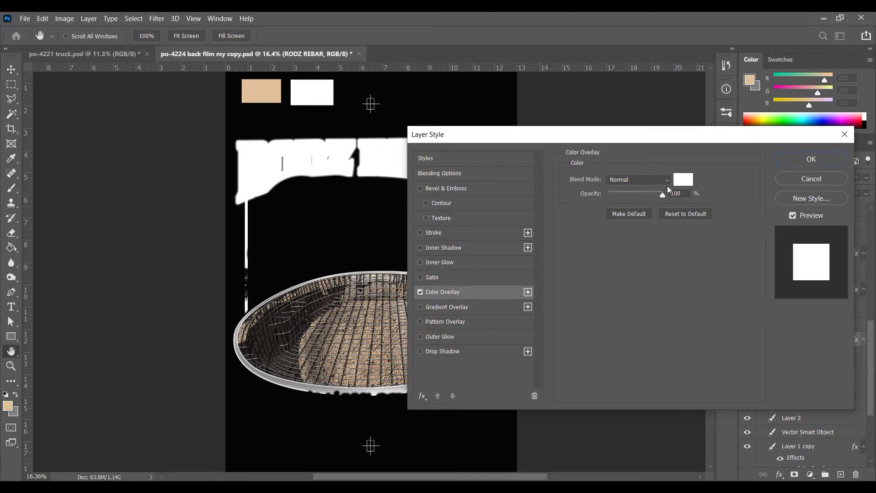
pyautogui.click(684, 179)
pyautogui.write('000000')
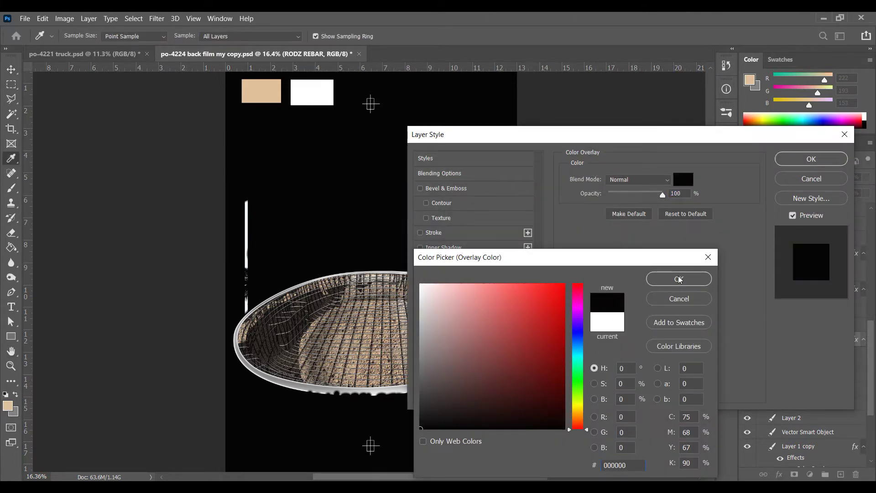
pyautogui.click(679, 279)
pyautogui.click(803, 161)
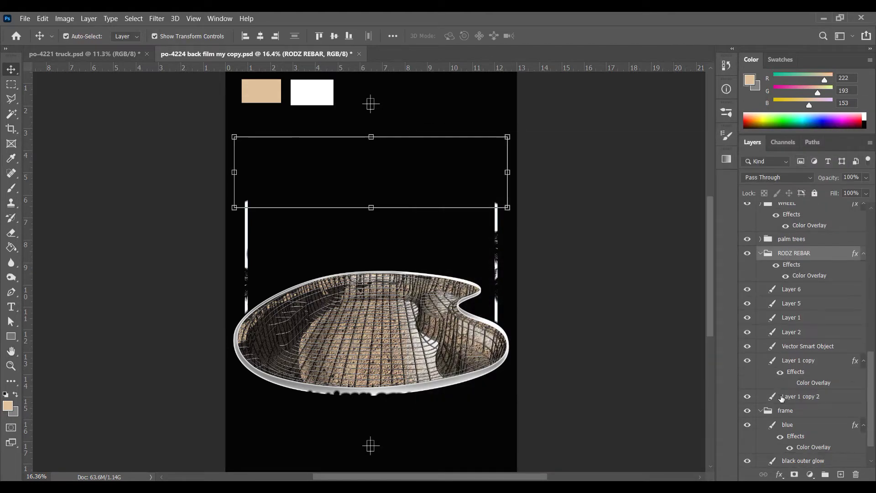
# Step: Change the Color Overlay of the blue layer in the frame group to black 000000 and deselect the layer
pyautogui.scroll(-2, 782, 399)
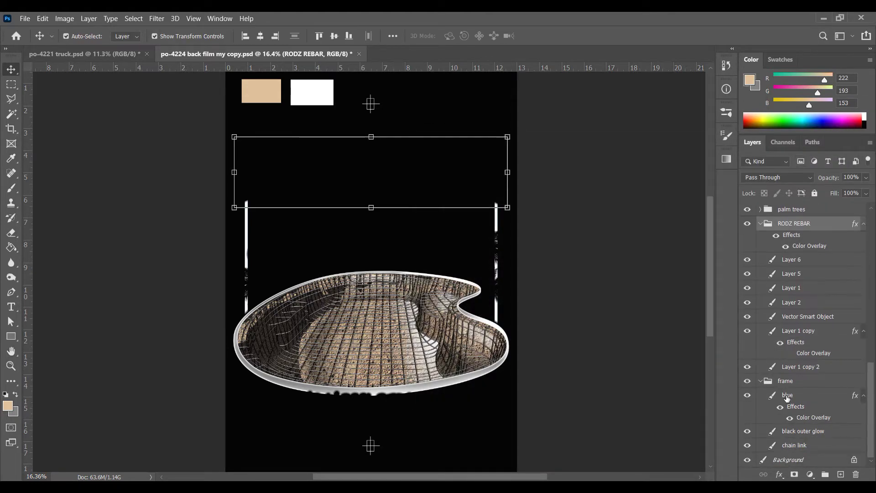
pyautogui.click(820, 396)
pyautogui.doubleClick(819, 395)
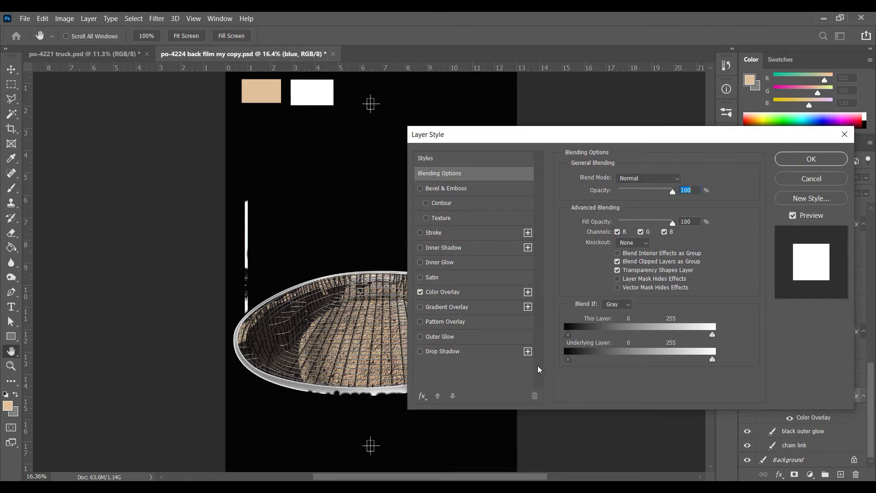
pyautogui.click(468, 294)
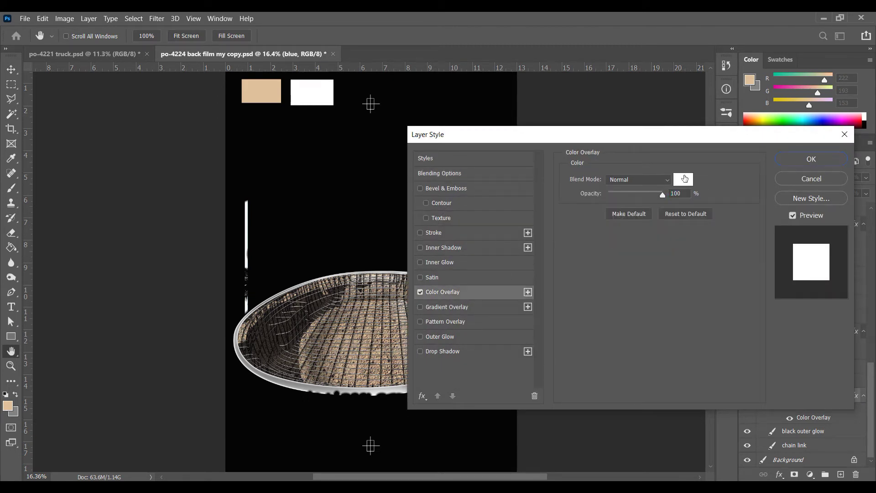
pyautogui.click(684, 179)
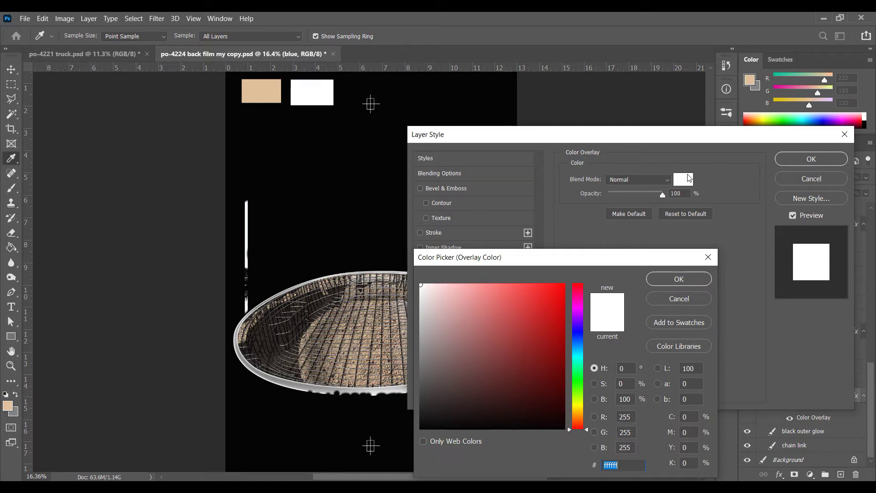
pyautogui.write('000000')
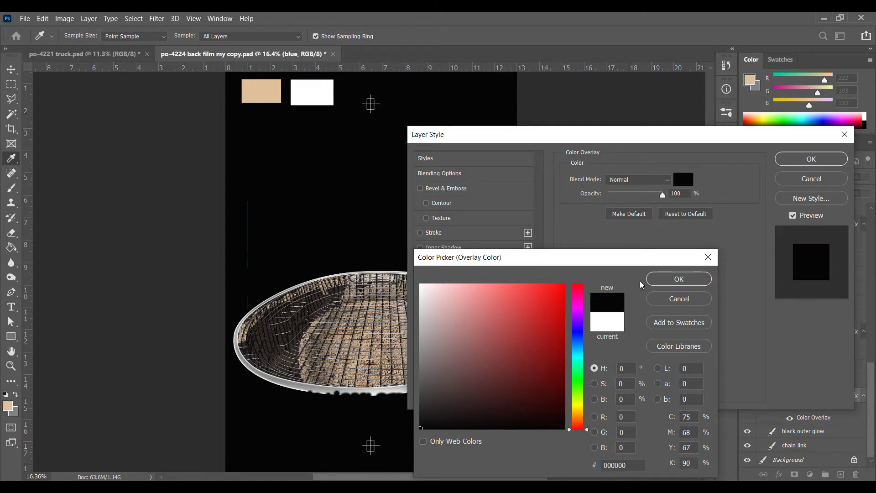
pyautogui.click(675, 279)
pyautogui.click(805, 156)
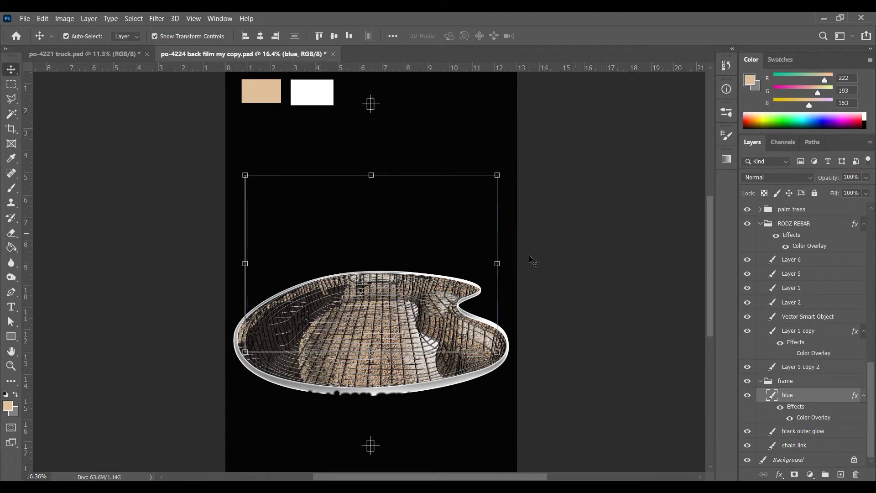
pyautogui.click(577, 327)
# Step: Toggle Vector Smart Object layers in the POOL group off and on to identify the layer forming the pool's rim
pyautogui.scroll(2, 397, 391)
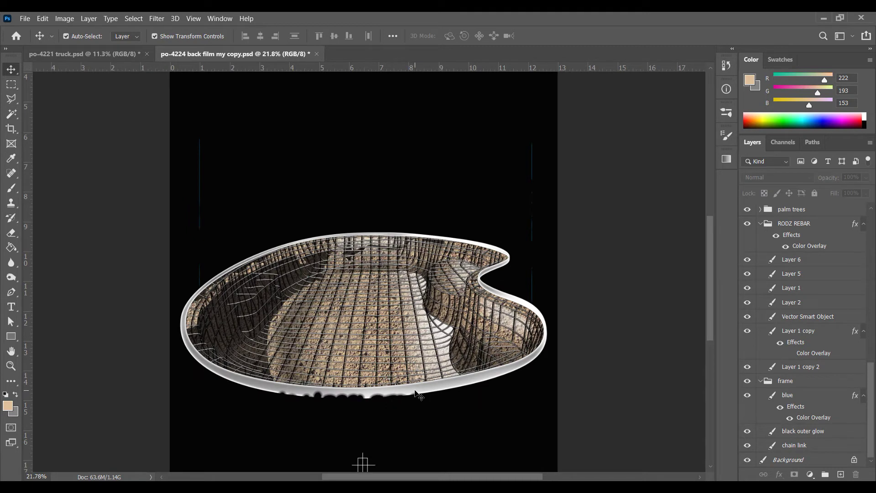
pyautogui.click(411, 398)
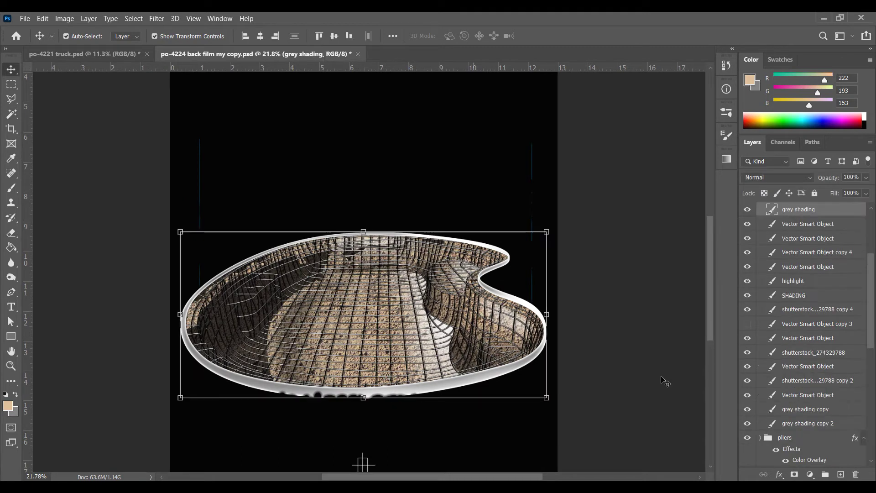
pyautogui.click(748, 253)
pyautogui.click(747, 267)
pyautogui.click(748, 267)
pyautogui.scroll(1, 748, 268)
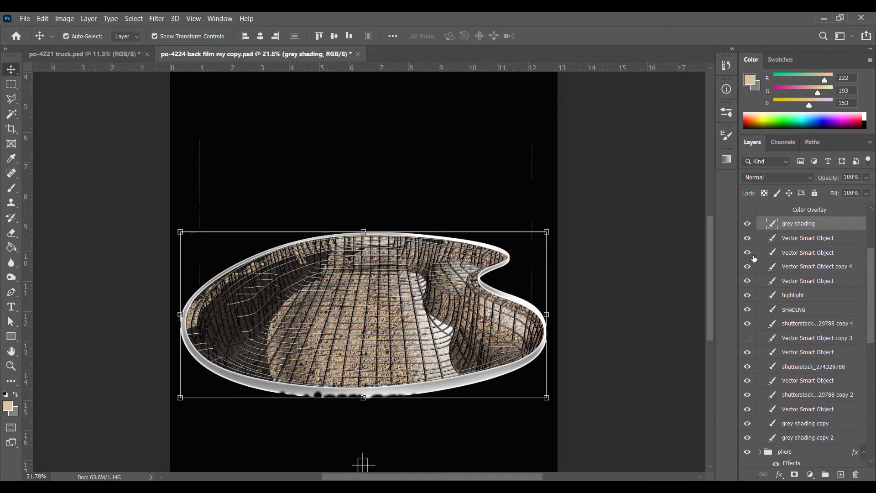
# Step: Hide the grey shading layer and select the white pool rim on its Vector Smart Object layer with the Magic Wand
pyautogui.click(748, 225)
pyautogui.click(532, 310)
pyautogui.click(747, 238)
pyautogui.click(746, 239)
pyautogui.press('w')
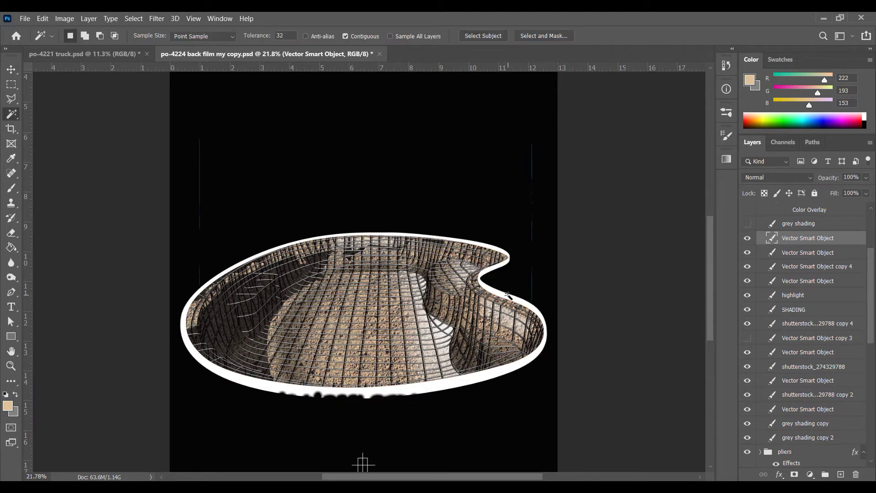
pyautogui.click(507, 297)
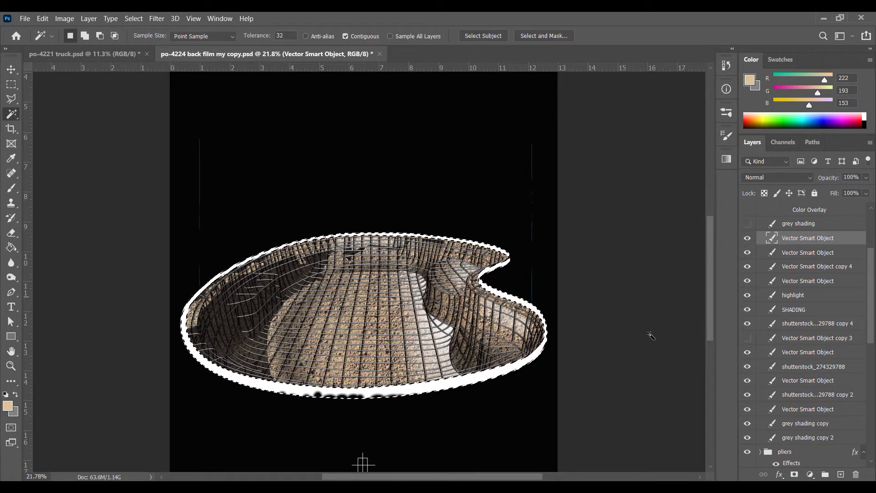
# Step: Fill the rim selection with default black on a new layer and deselect
pyautogui.click(841, 474)
pyautogui.press('g')
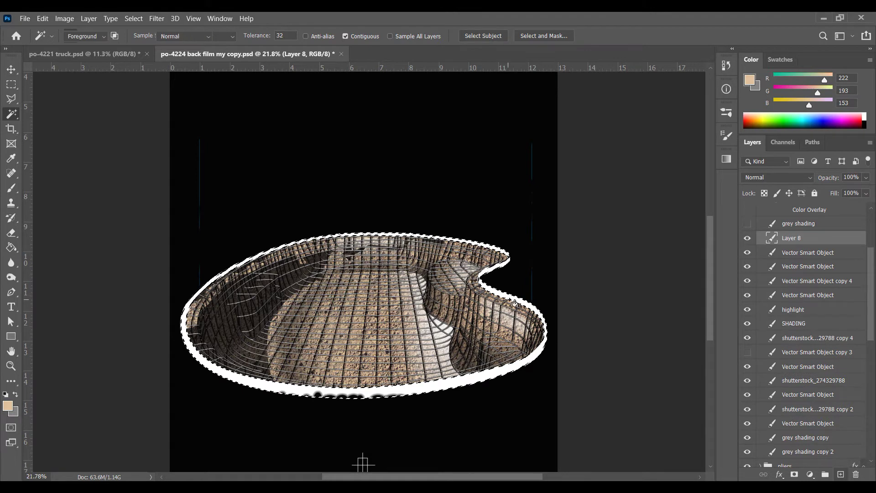
pyautogui.press('d')
pyautogui.click(514, 300)
pyautogui.hotkey('ctrl', 'd')
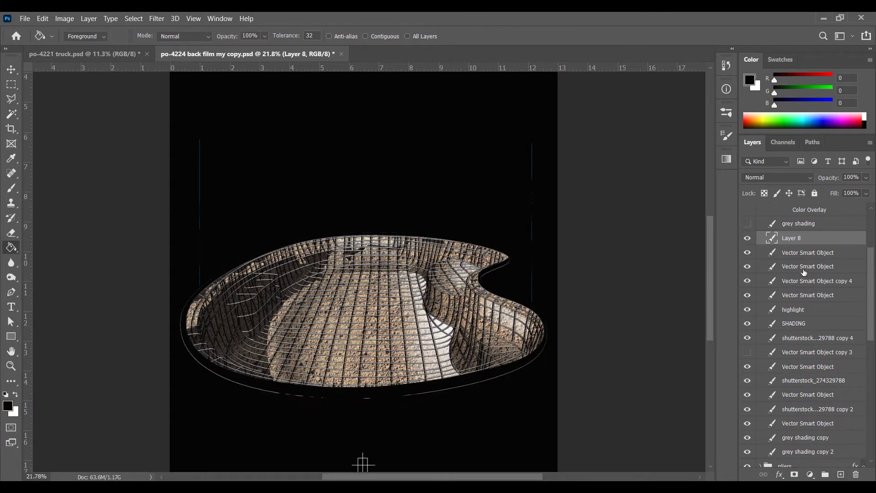
# Step: Rename the black rim layer as delete and show the grey shading layer again
pyautogui.scroll(5, 804, 269)
pyautogui.doubleClick(794, 309)
pyautogui.write('delete')
pyautogui.press('Return')
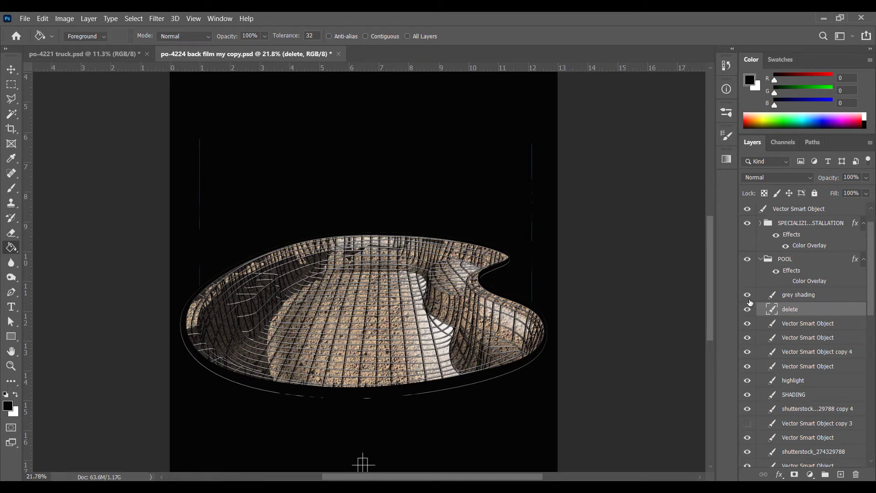
# Step: Make the Vector Smart Object layer above the SPECIALIZING IN POOL REBAR INSTALLATION group active and open Color Range
pyautogui.press('v')
pyautogui.scroll(-3, 465, 254)
pyautogui.click(568, 232)
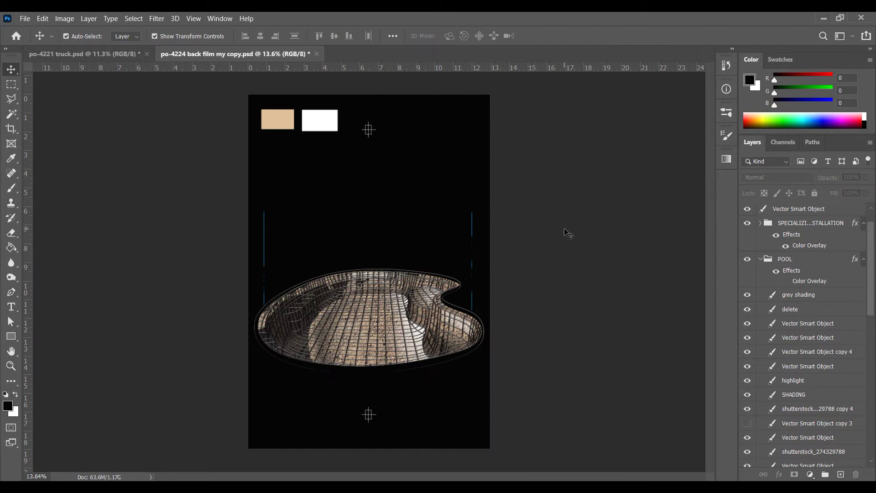
pyautogui.click(136, 18)
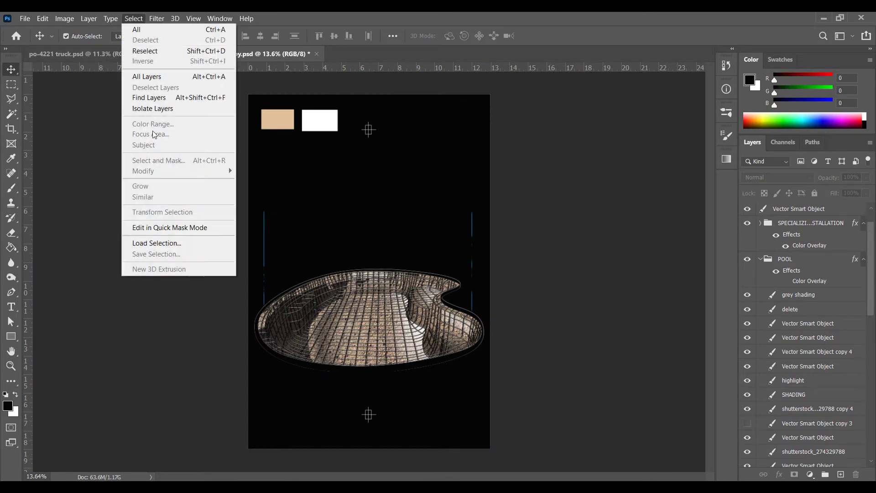
pyautogui.click(749, 283)
pyautogui.click(815, 210)
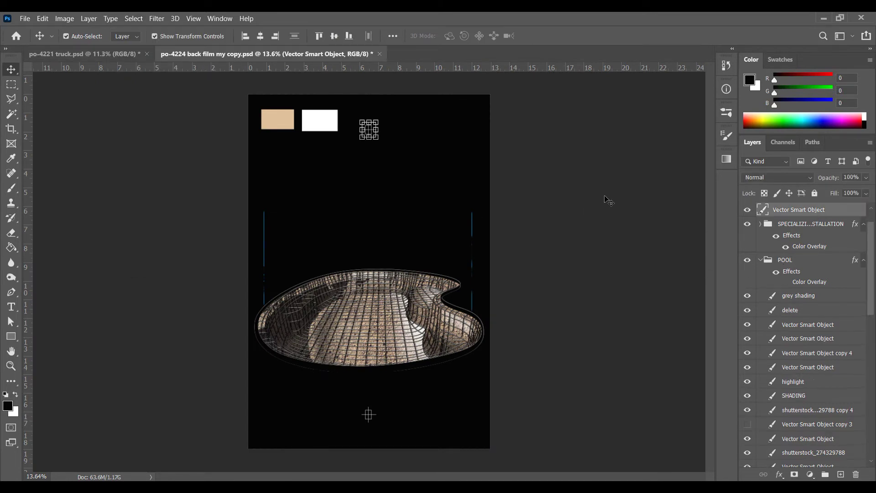
pyautogui.click(134, 18)
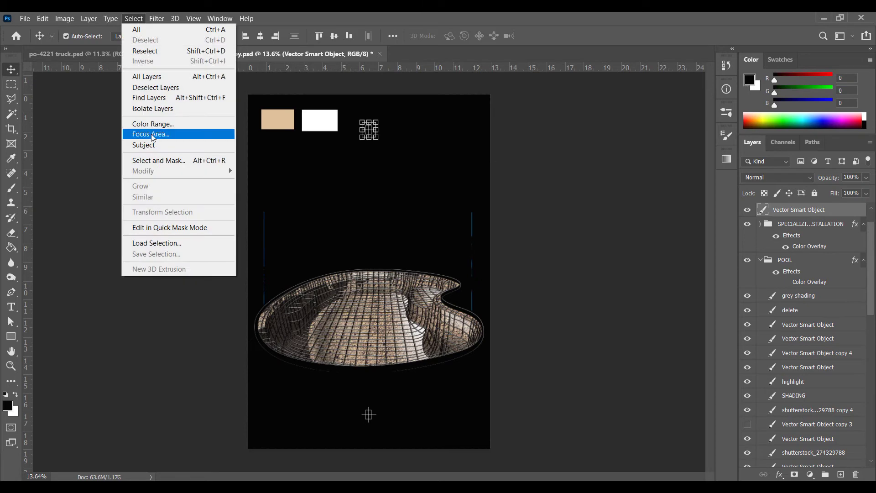
pyautogui.click(166, 124)
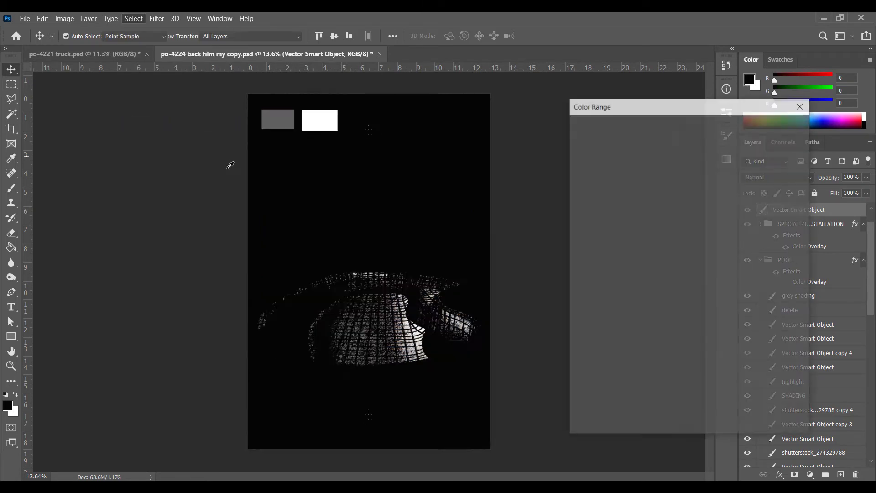
# Step: Try Color Range sampled from the tan swatch with fuzziness 173, and try the Reds and Yellows presets
pyautogui.click(279, 118)
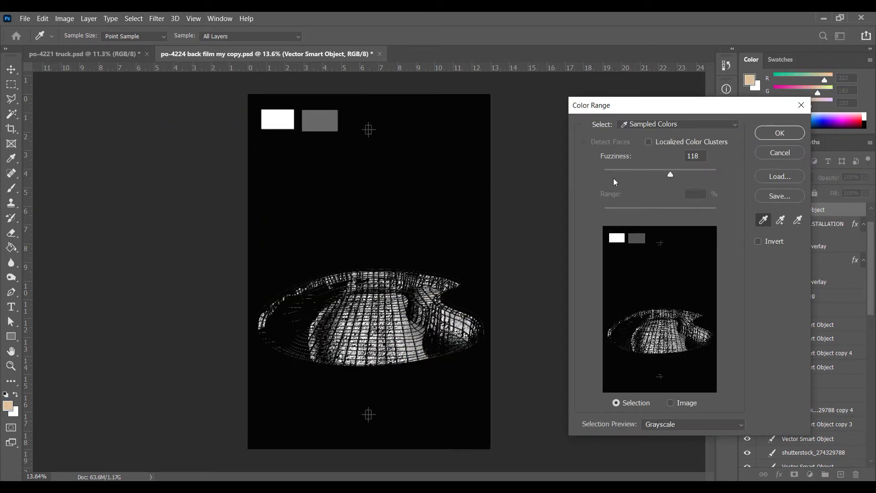
pyautogui.moveTo(669, 173); pyautogui.dragTo(702, 173)
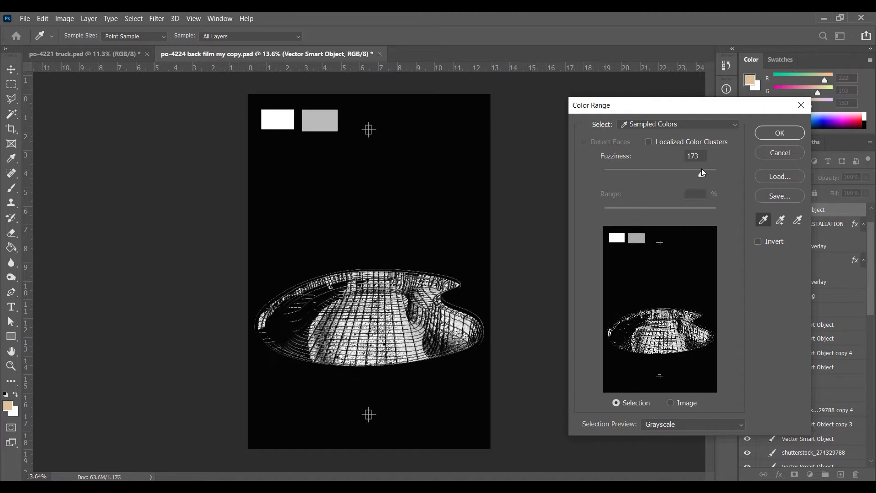
pyautogui.click(707, 123)
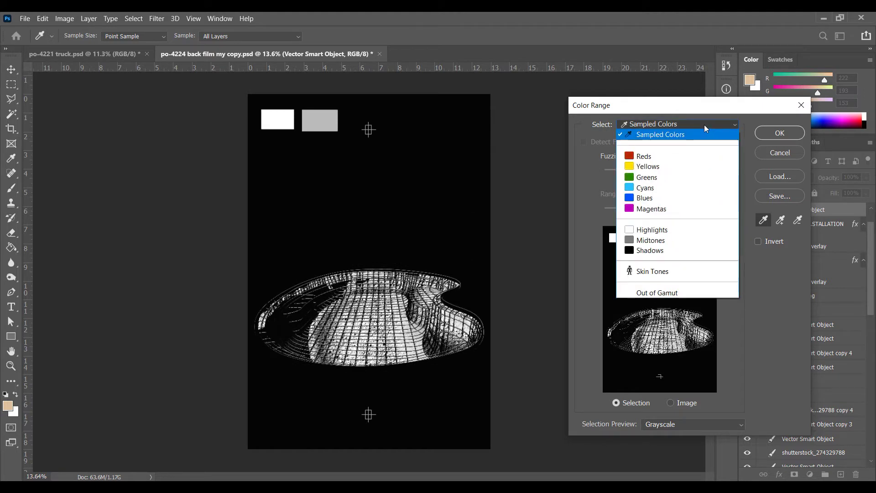
pyautogui.click(683, 155)
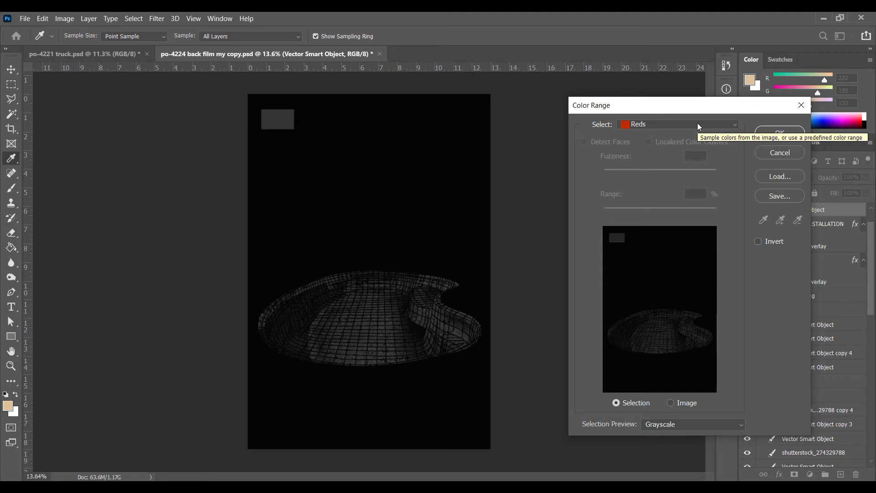
pyautogui.click(698, 122)
pyautogui.click(668, 165)
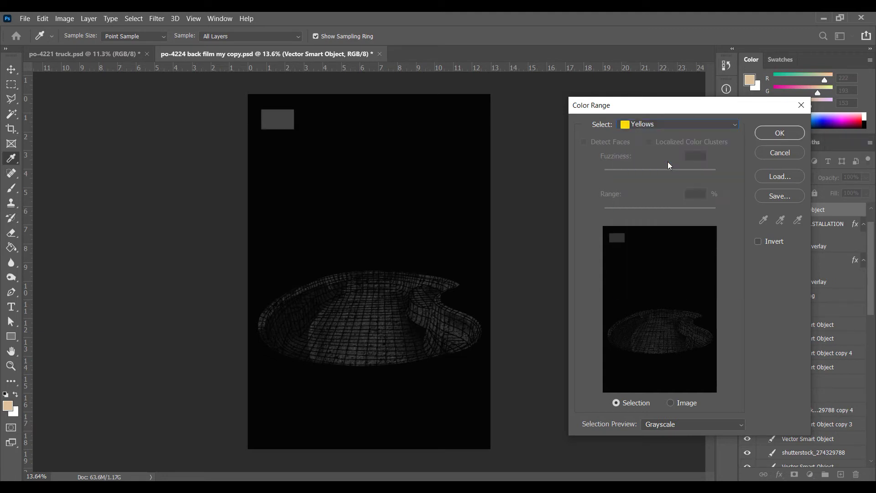
# Step: Create a Color Range selection of the artwork's Reds
pyautogui.click(683, 125)
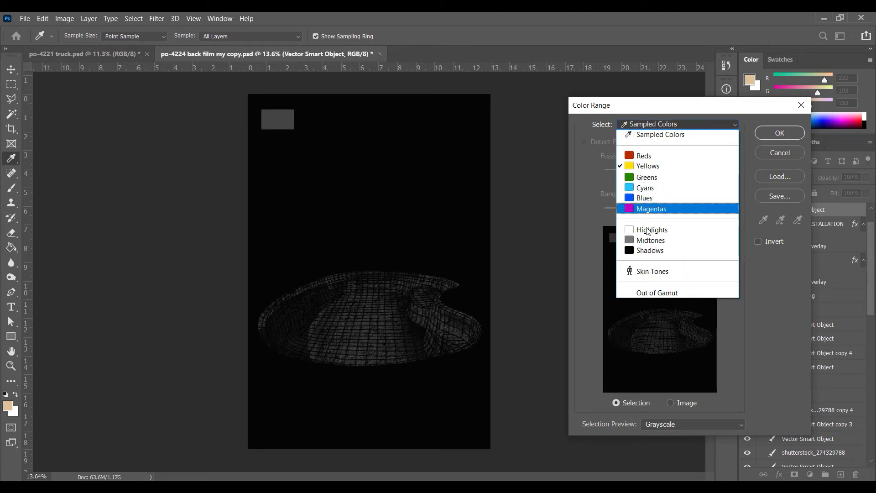
pyautogui.click(657, 156)
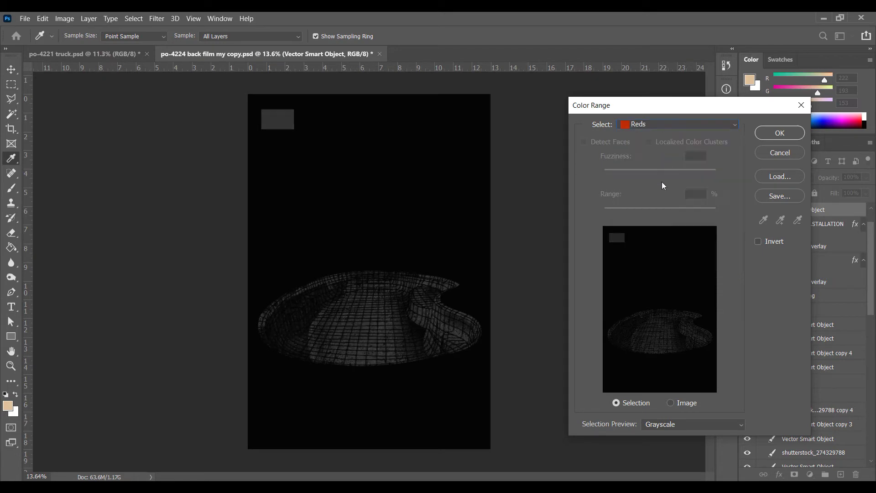
pyautogui.click(802, 132)
pyautogui.press('v')
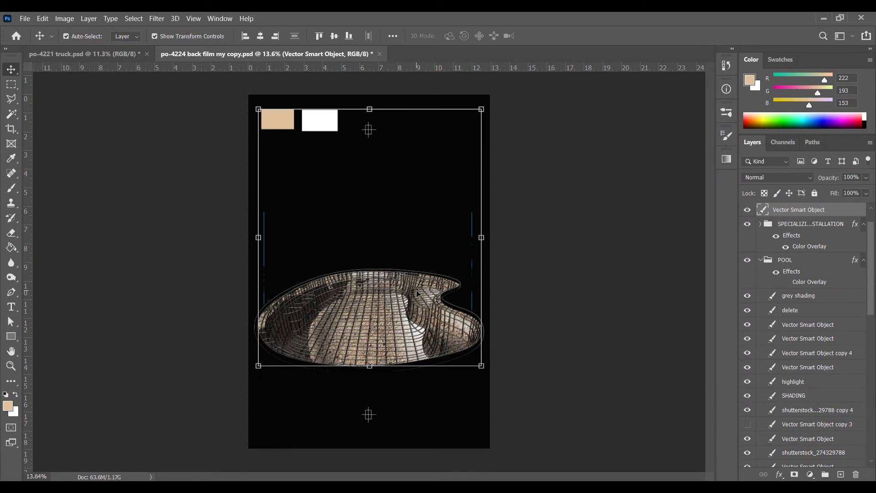
# Step: Create a spot channel from the Reds selection with ink color b8995c and name it brown
pyautogui.click(783, 142)
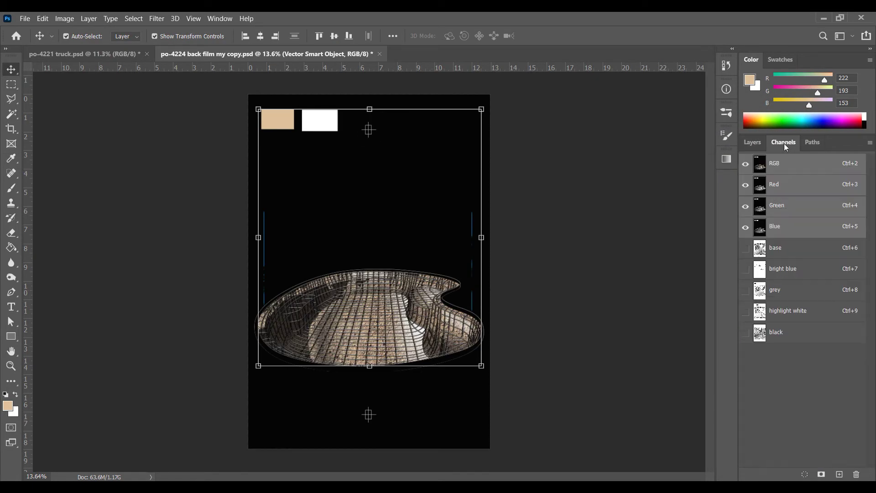
pyautogui.click(870, 143)
pyautogui.click(785, 187)
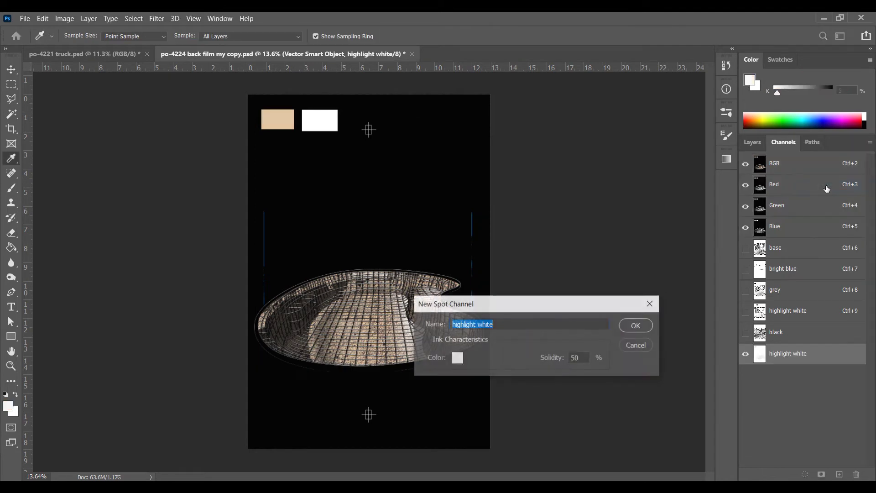
pyautogui.click(457, 358)
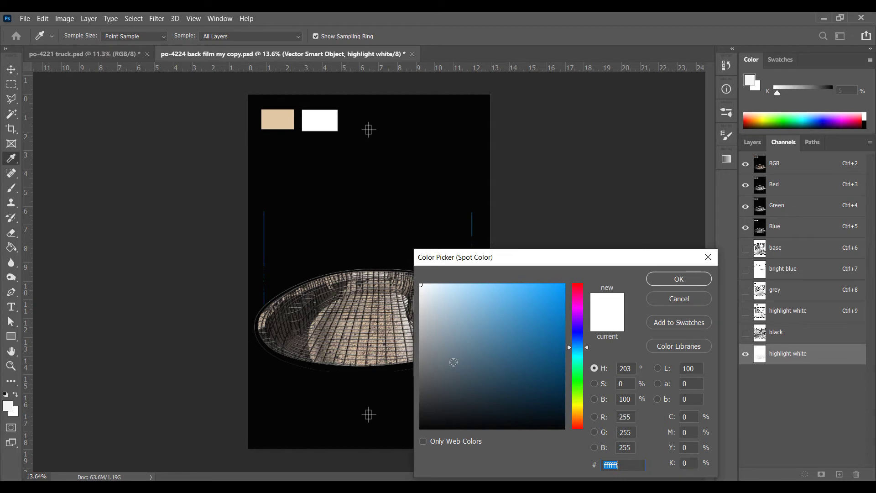
pyautogui.write('b')
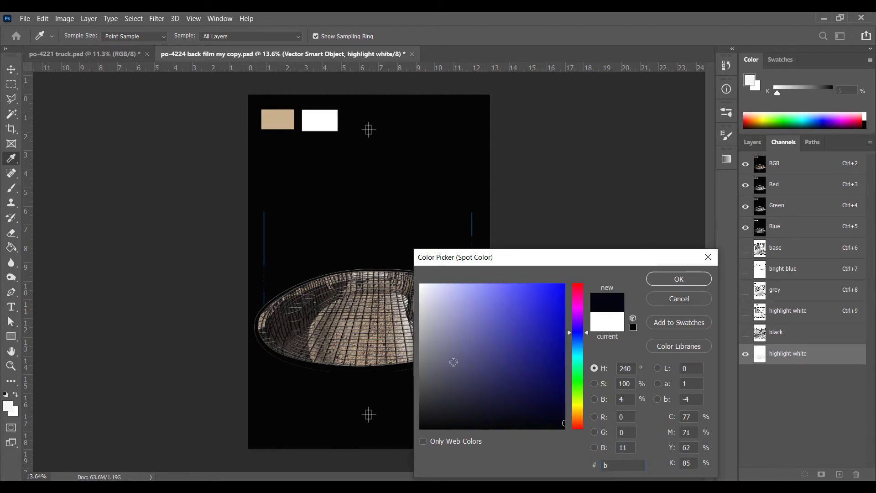
pyautogui.write('8995c')
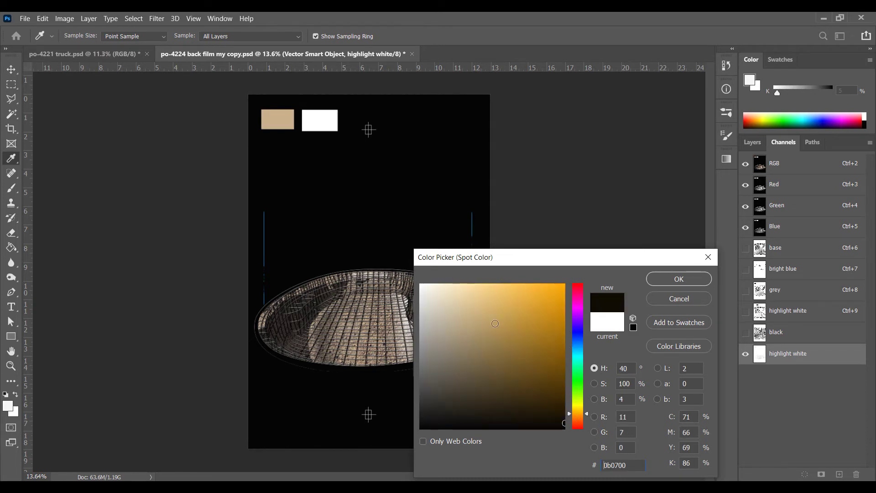
pyautogui.click(678, 279)
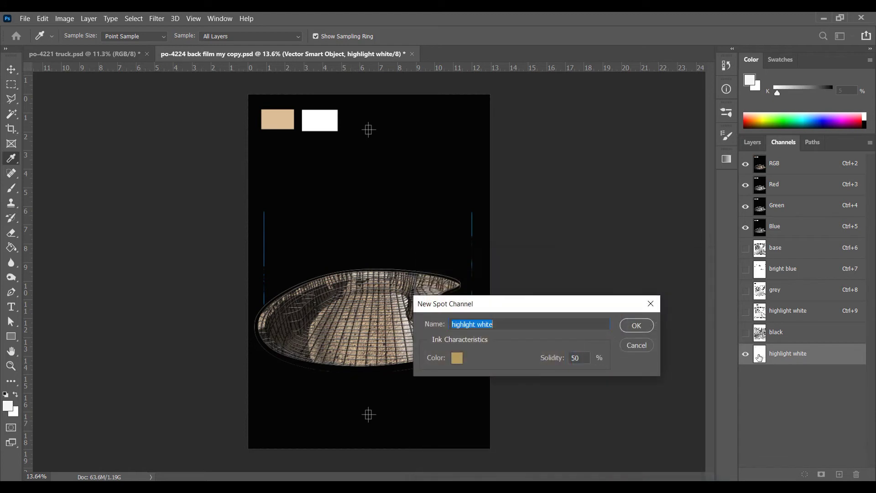
pyautogui.write('brown')
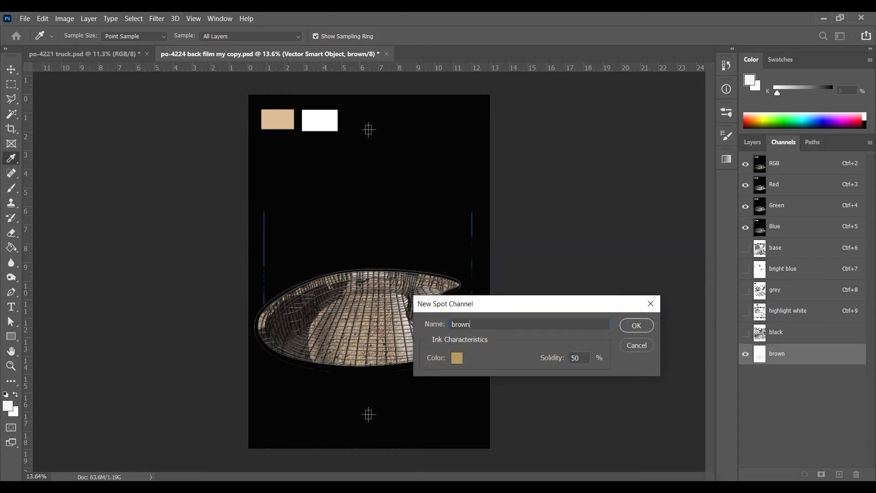
# Step: Set the brown spot channel's ink color to a08859, adjust its solidity, and view the new channel on its own
pyautogui.click(455, 362)
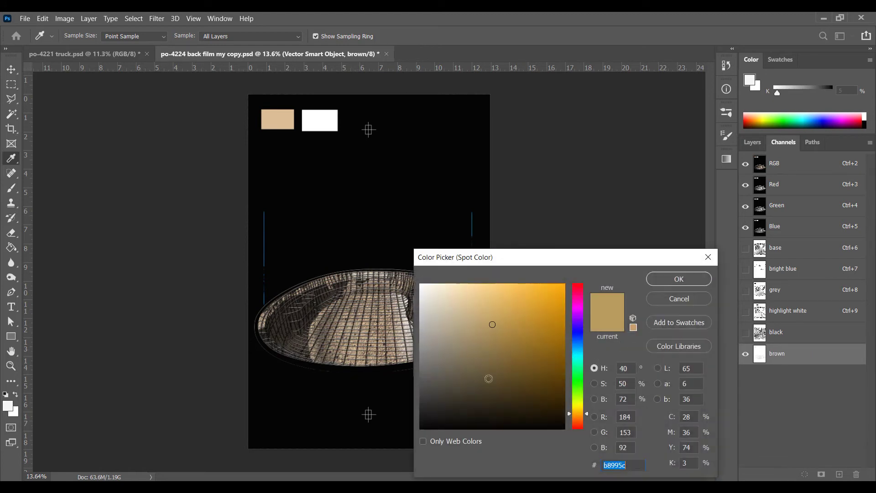
pyautogui.write('6254389e885c')
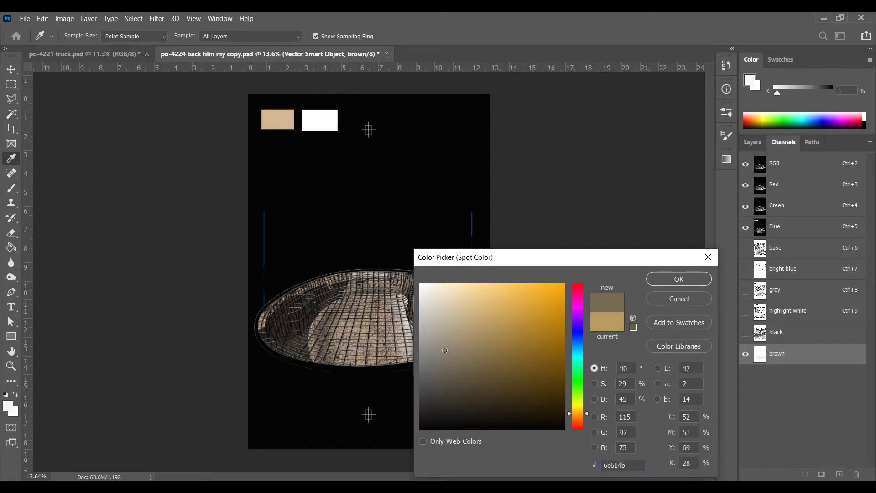
pyautogui.moveTo(480, 339); pyautogui.dragTo(485, 339)
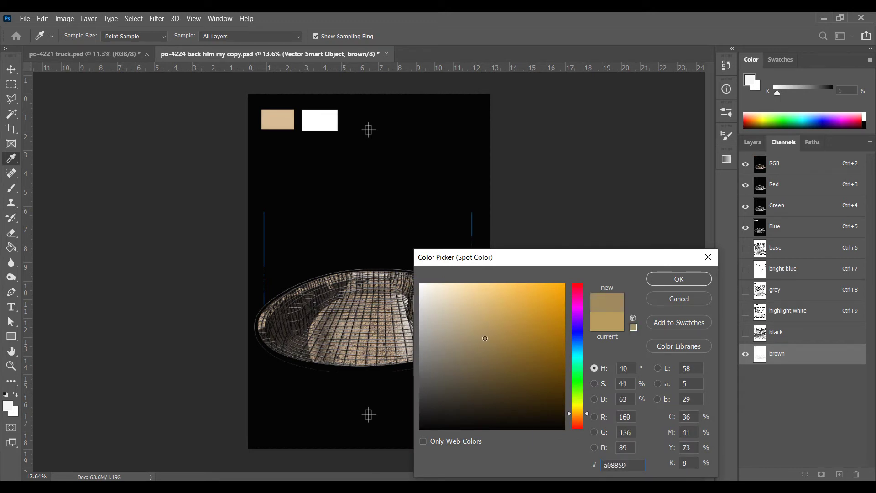
pyautogui.click(686, 280)
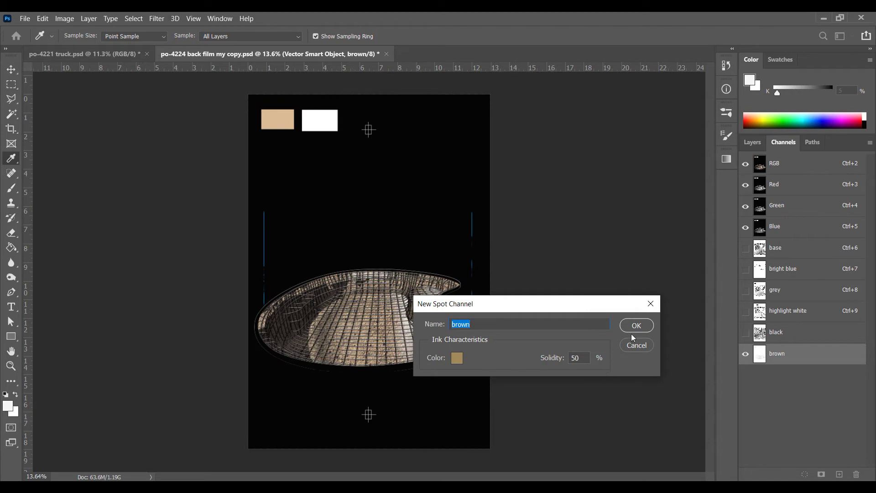
pyautogui.doubleClick(585, 358)
pyautogui.write('1')
pyautogui.press('Return')
pyautogui.click(813, 335)
pyautogui.press('v')
pyautogui.click(802, 357)
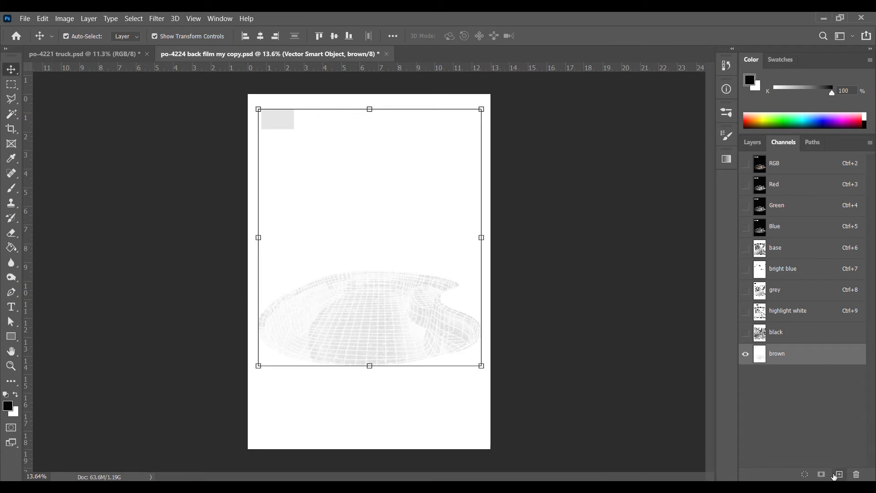
# Step: Add a black (000000) spot color channel named shirt color above base, and show the brown channel over it
pyautogui.click(838, 475)
pyautogui.moveTo(822, 375); pyautogui.dragTo(820, 237)
pyautogui.doubleClick(826, 251)
pyautogui.click(391, 213)
pyautogui.click(388, 255)
pyautogui.moveTo(448, 397); pyautogui.dragTo(398, 461)
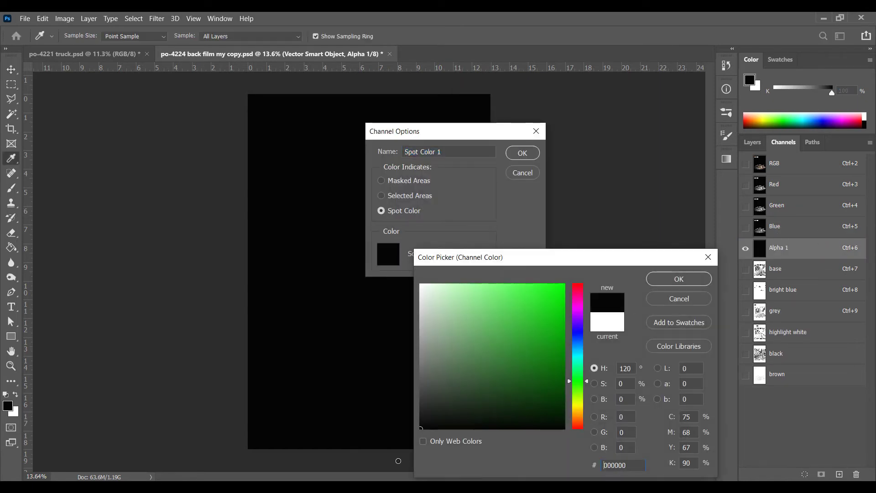
pyautogui.click(679, 279)
pyautogui.write('s')
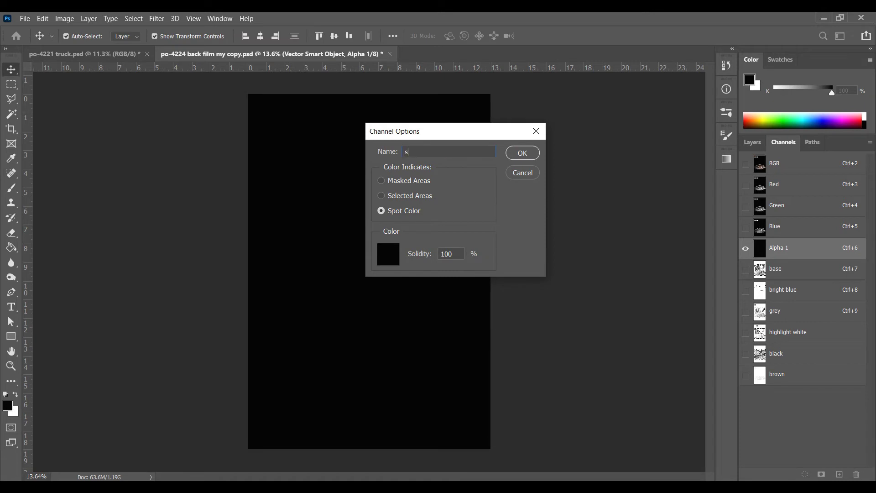
pyautogui.write('hirt color')
pyautogui.press('Return')
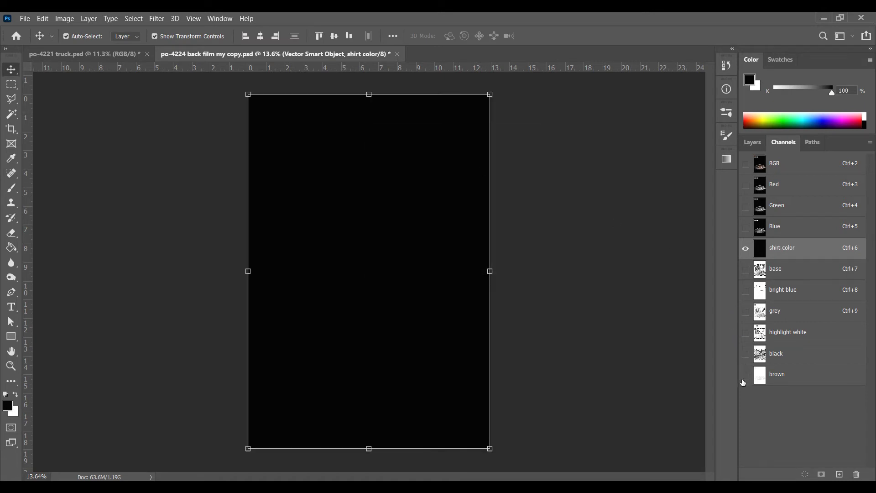
pyautogui.click(745, 376)
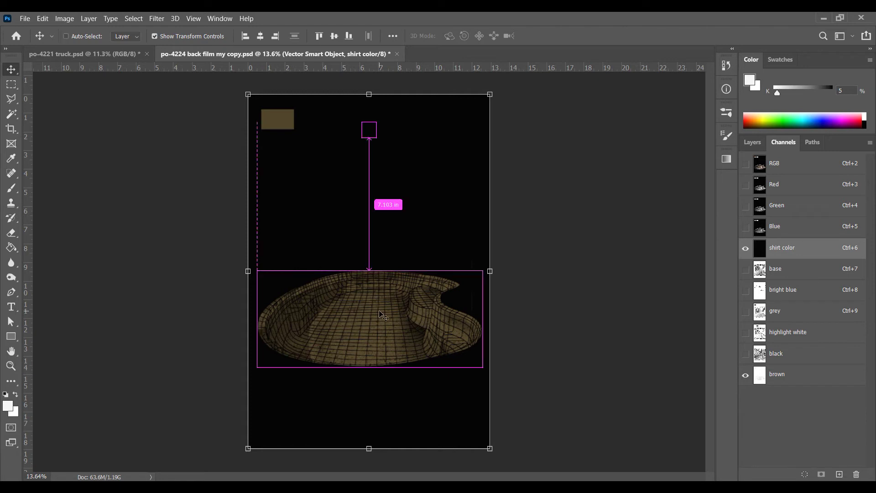
pyautogui.hotkey('ctrl', 'm')
pyautogui.moveTo(587, 268); pyautogui.dragTo(634, 305)
pyautogui.click(827, 179)
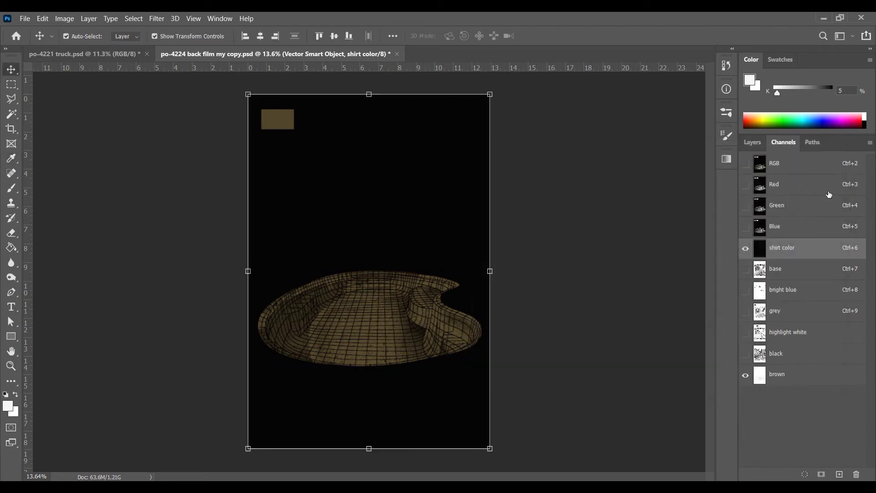
# Step: Strengthen the brown channel with a Curves adjustment mapping input 191 to output 79
pyautogui.click(816, 380)
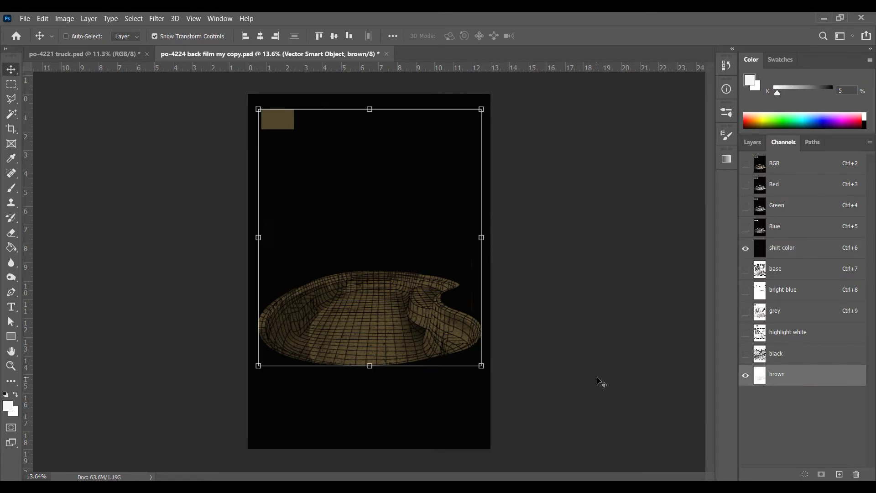
pyautogui.hotkey('ctrl', 'm')
pyautogui.moveTo(597, 272); pyautogui.dragTo(631, 301)
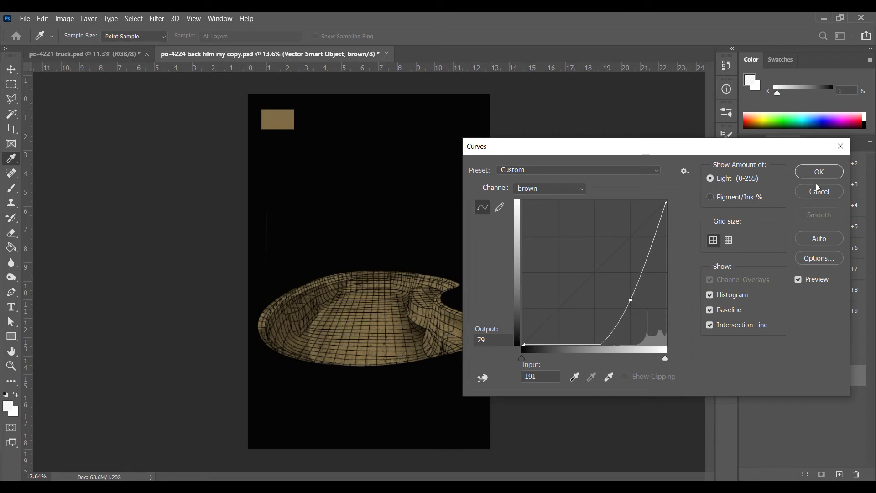
pyautogui.click(828, 172)
# Step: Hide the shirt color channel and apply a second Curves adjustment to brown, mapping input 192 to output 80
pyautogui.click(746, 248)
pyautogui.press('d')
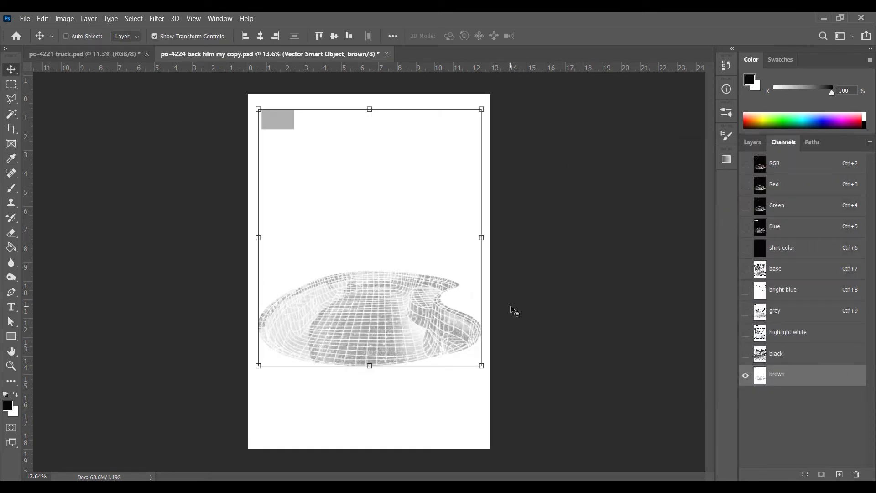
pyautogui.hotkey('ctrl', 'm')
pyautogui.moveTo(592, 276); pyautogui.dragTo(631, 300)
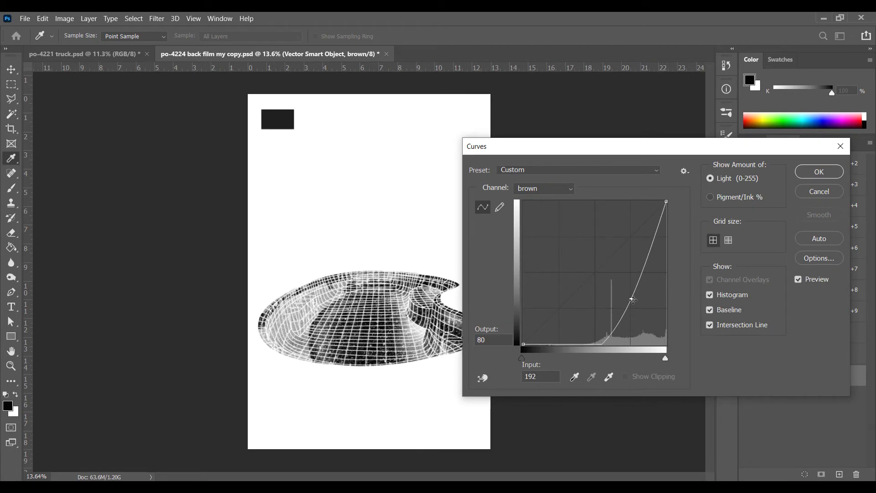
pyautogui.click(820, 172)
pyautogui.press('v')
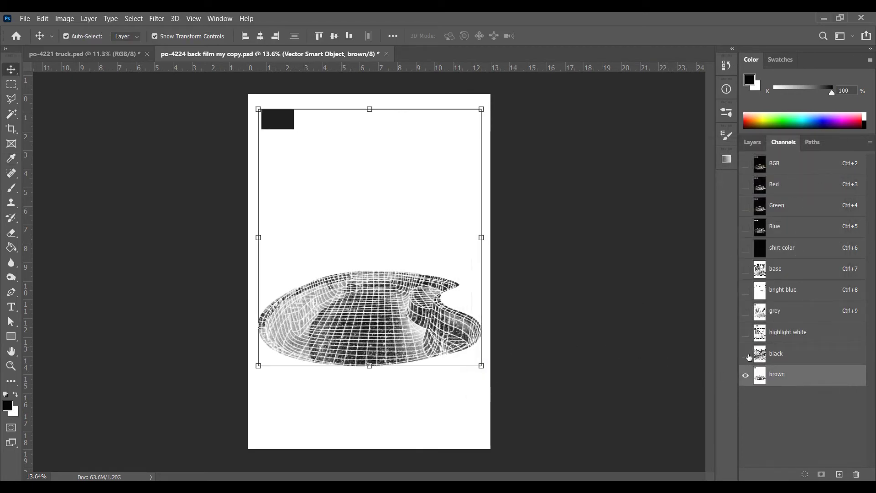
# Step: Reorder the channels so black sits below brown, and make brown the active channel
pyautogui.click(781, 356)
pyautogui.moveTo(784, 356); pyautogui.dragTo(780, 388)
pyautogui.click(785, 362)
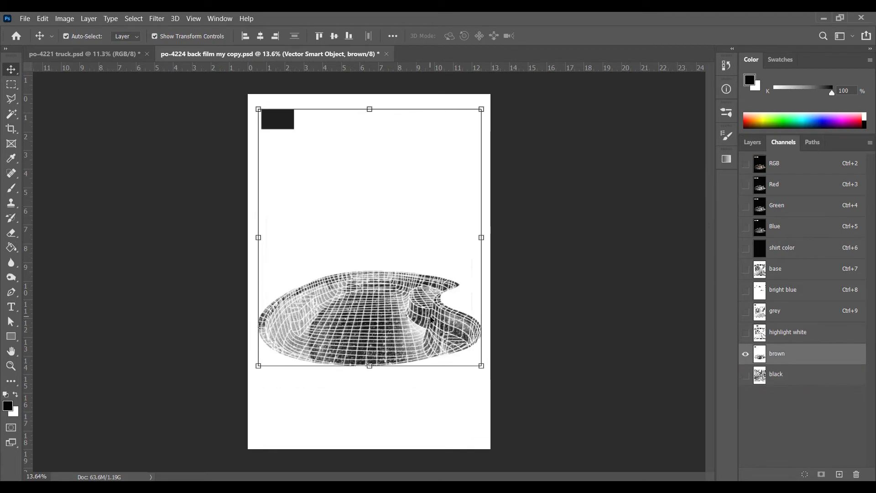
pyautogui.scroll(3, 322, 313)
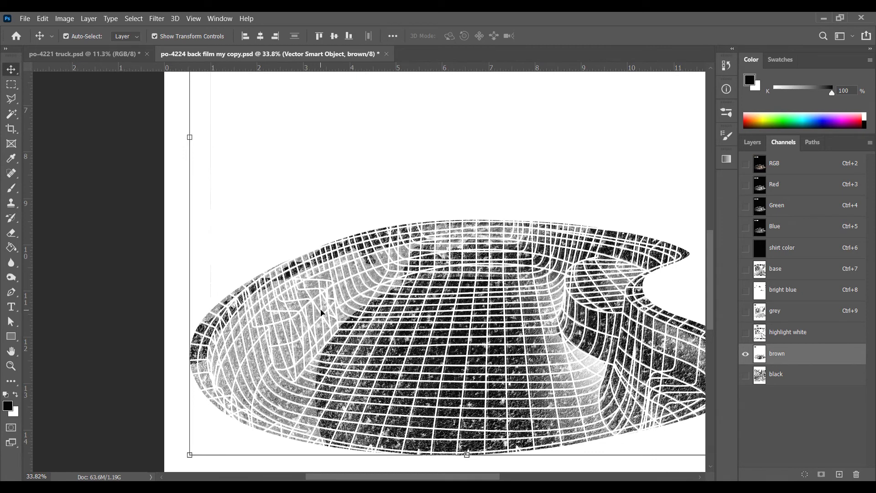
pyautogui.scroll(-3, 321, 313)
pyautogui.scroll(-2, 343, 319)
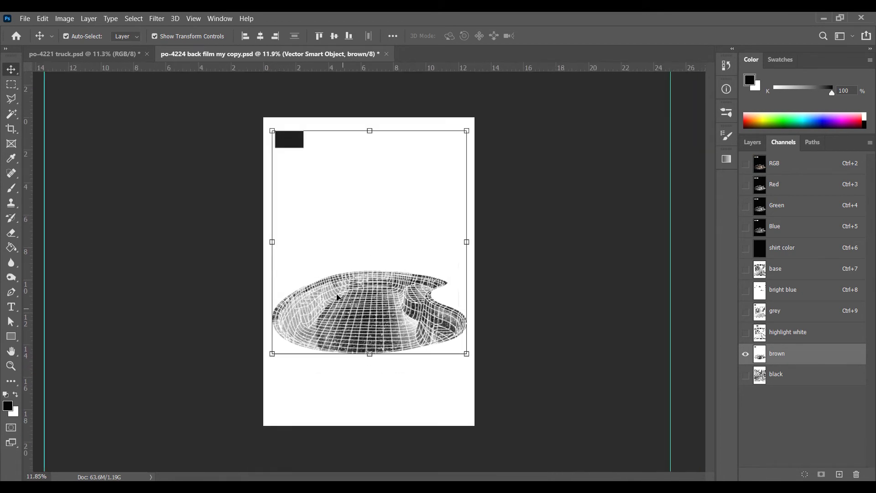
# Step: Show the shirt color, base and grey channels together, with grey moved above bright blue in the channel order
pyautogui.click(802, 249)
pyautogui.click(746, 270)
pyautogui.moveTo(802, 313); pyautogui.dragTo(807, 285)
pyautogui.click(746, 291)
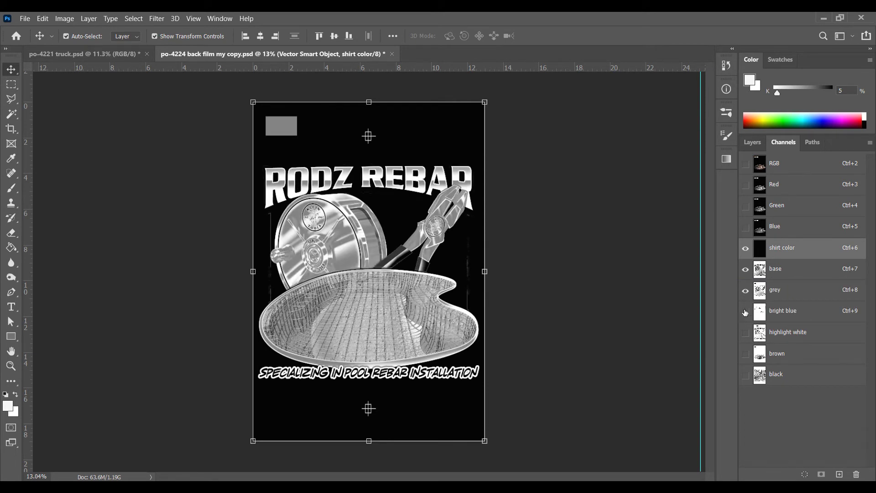
# Step: Move highlight white below brown and show the bright blue, brown, highlight white and black channels for a full composite preview
pyautogui.moveTo(791, 339); pyautogui.dragTo(813, 361)
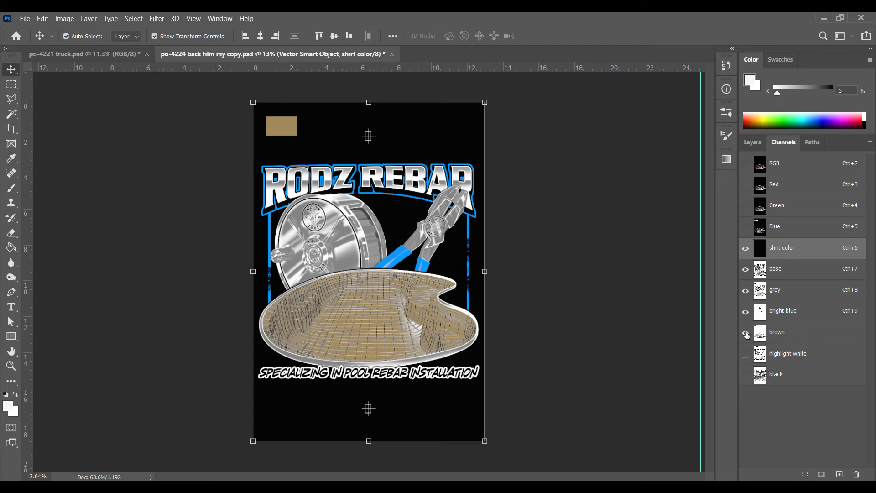
pyautogui.click(746, 355)
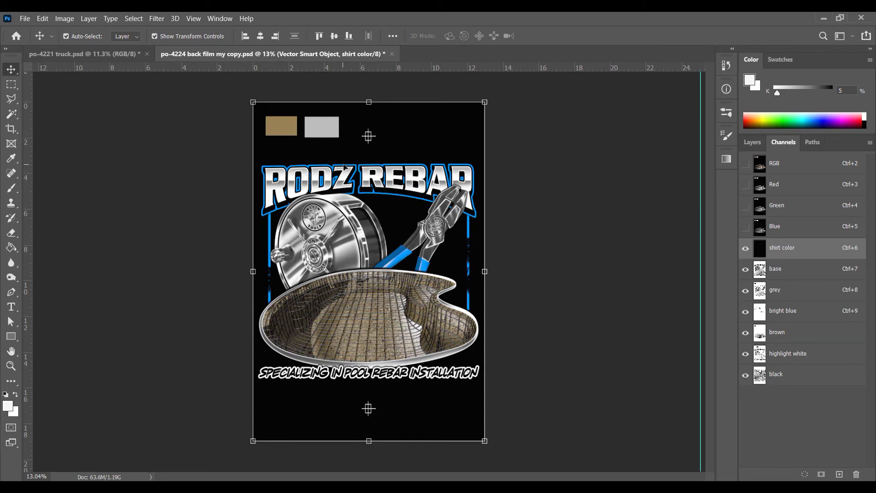
pyautogui.scroll(2, 658, 271)
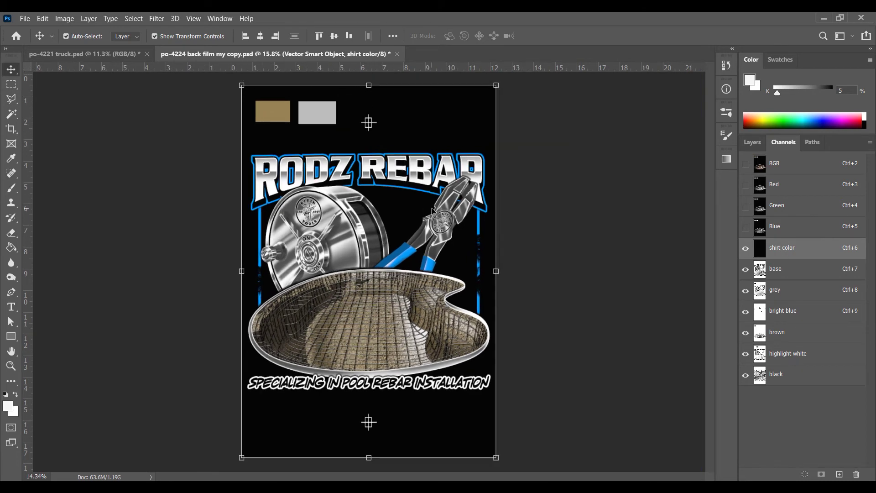
# Step: Change the shirt color channel's ink color to orange ff9000
pyautogui.doubleClick(818, 258)
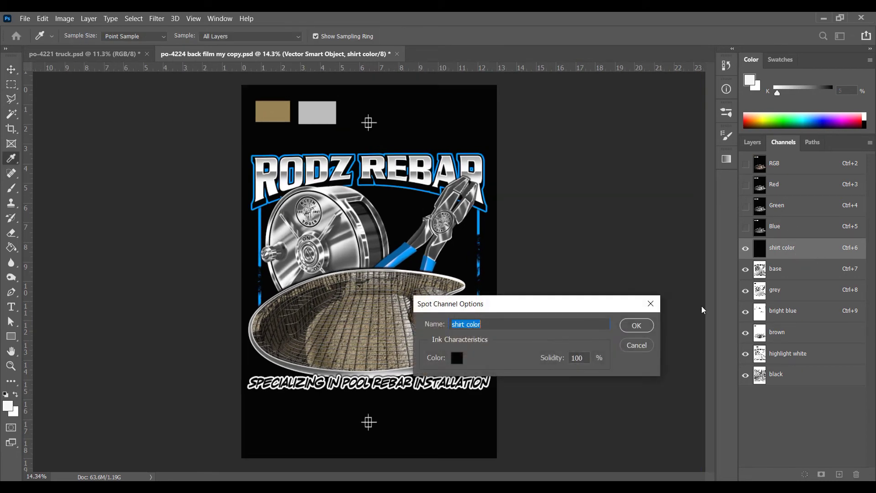
pyautogui.click(457, 357)
pyautogui.click(579, 415)
pyautogui.moveTo(539, 310); pyautogui.dragTo(577, 279)
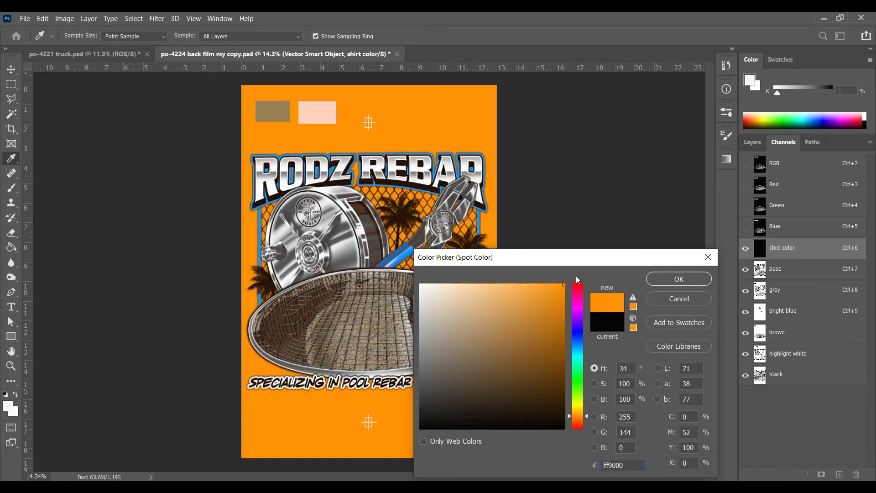
pyautogui.click(683, 278)
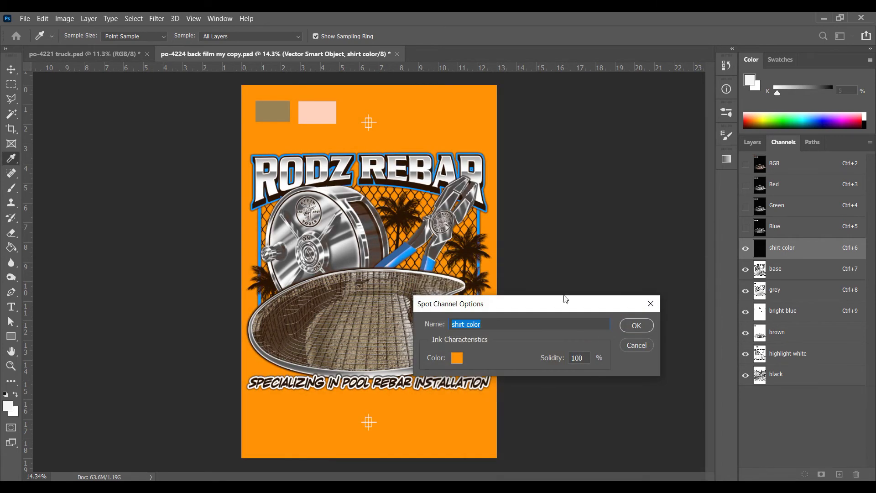
pyautogui.click(637, 324)
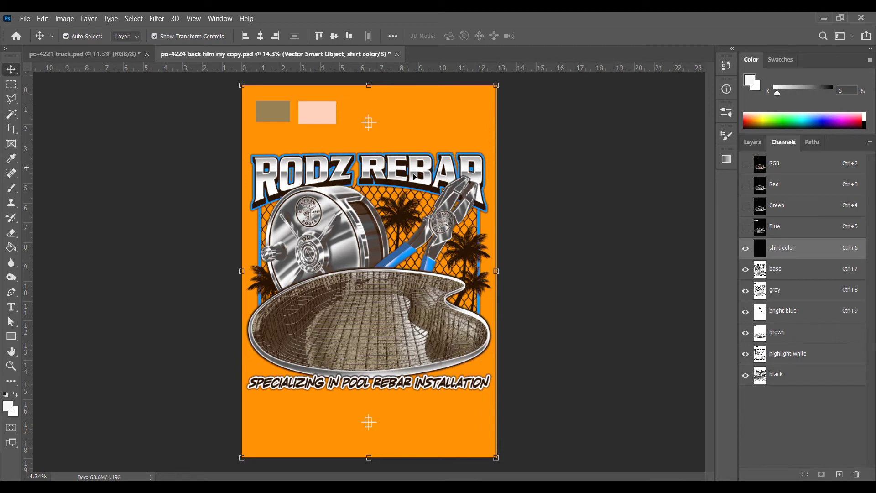
# Step: Make the bright blue channel active and display it alone to examine its coverage
pyautogui.click(775, 288)
pyautogui.click(771, 310)
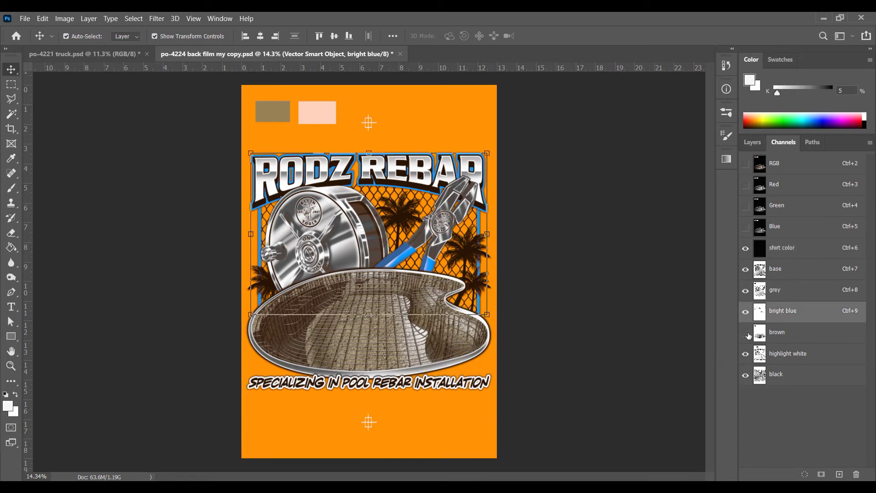
pyautogui.keyDown('alt'); pyautogui.click(746, 311); pyautogui.keyUp('alt')
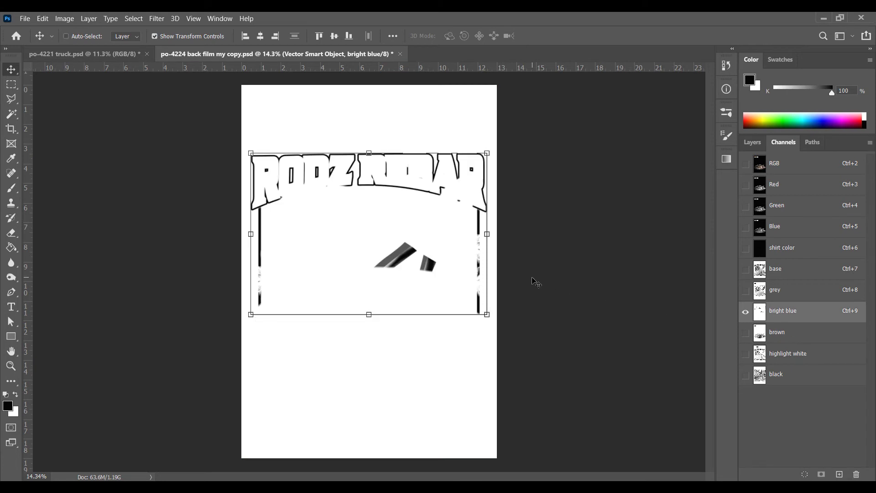
# Step: Darken the bright blue channel with a Curves point at input 176, output 101
pyautogui.hotkey('ctrl', 'm')
pyautogui.moveTo(604, 277); pyautogui.dragTo(622, 288)
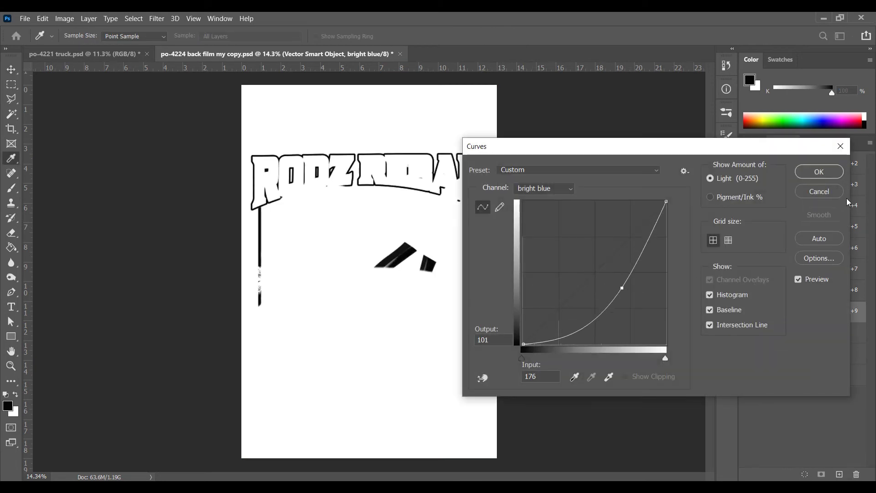
pyautogui.click(819, 172)
pyautogui.press('v')
# Step: Load the bright blue channel as a selection, fill it with black in the base channel, and deselect
pyautogui.keyDown('ctrl'); pyautogui.click(759, 314); pyautogui.keyUp('ctrl')
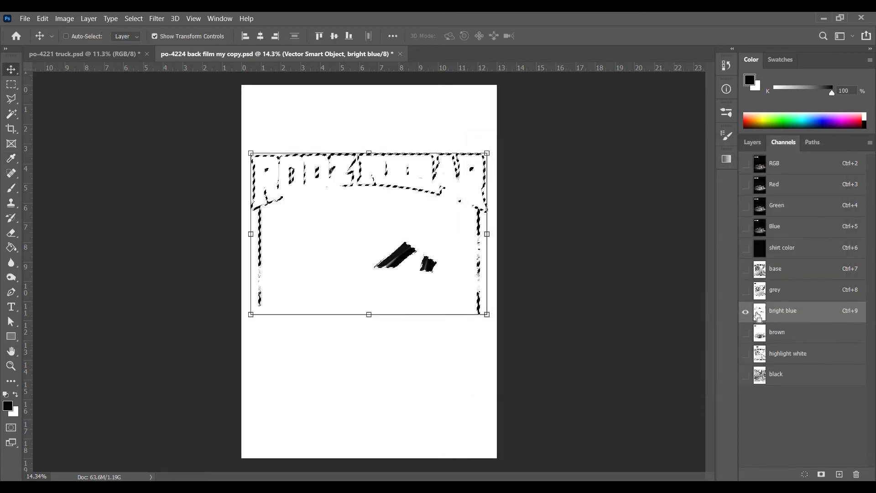
pyautogui.click(795, 273)
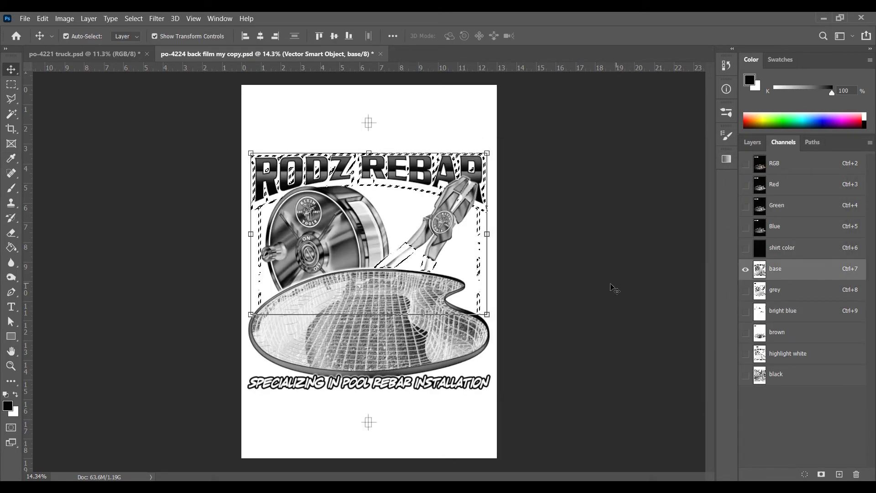
pyautogui.hotkey('alt', 'BackSpace')
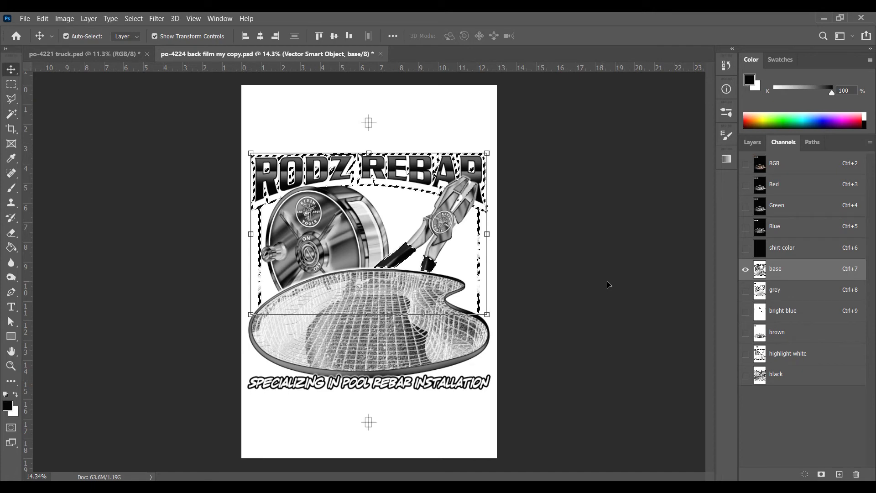
pyautogui.hotkey('ctrl', 'd')
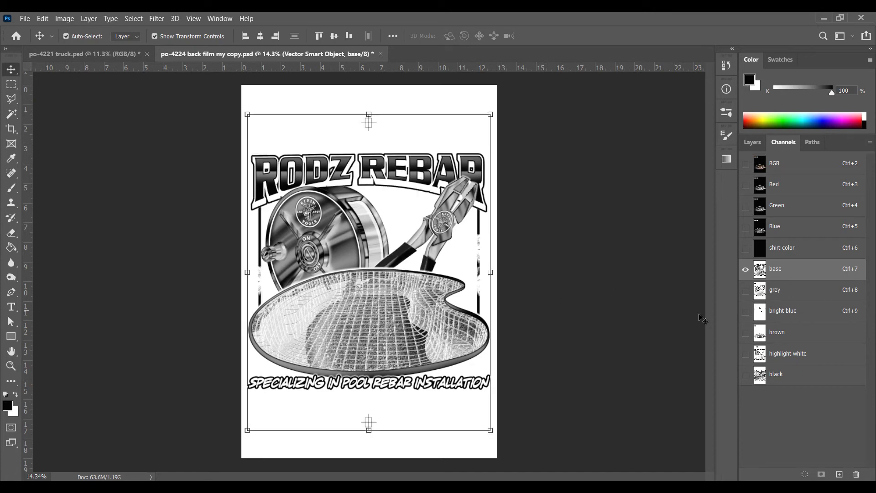
# Step: Load the brown channel as a selection, fill it with black in the base channel, and deselect
pyautogui.click(788, 333)
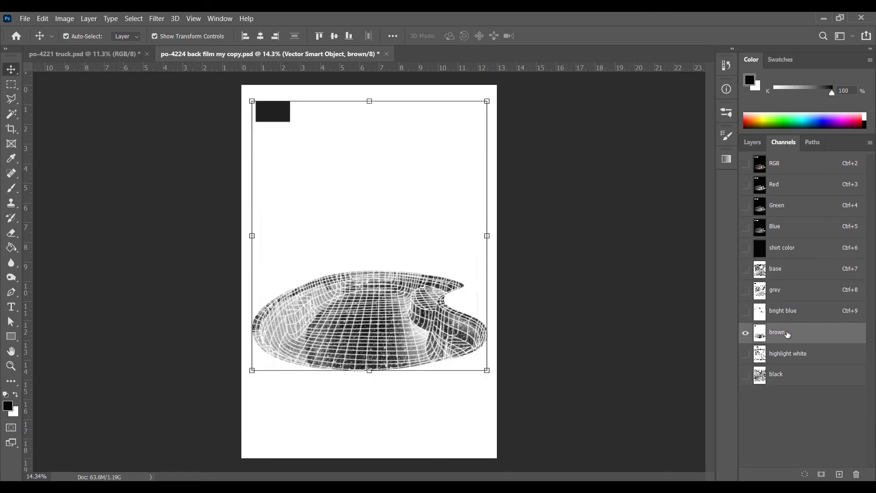
pyautogui.keyDown('ctrl'); pyautogui.click(760, 339); pyautogui.keyUp('ctrl')
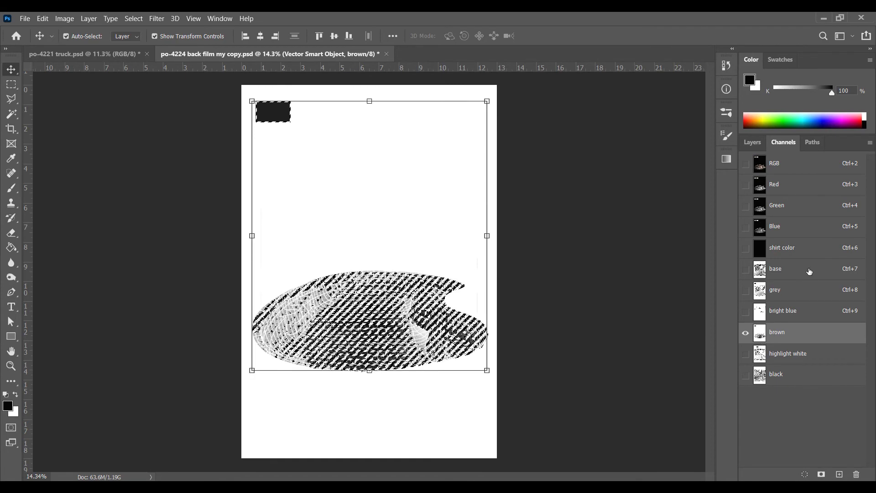
pyautogui.click(794, 269)
pyautogui.hotkey('alt', 'BackSpace')
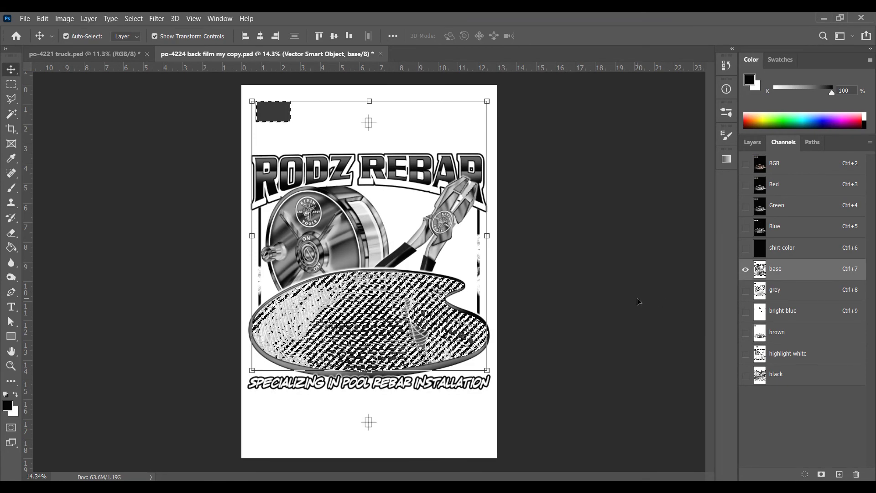
pyautogui.hotkey('ctrl', 'd')
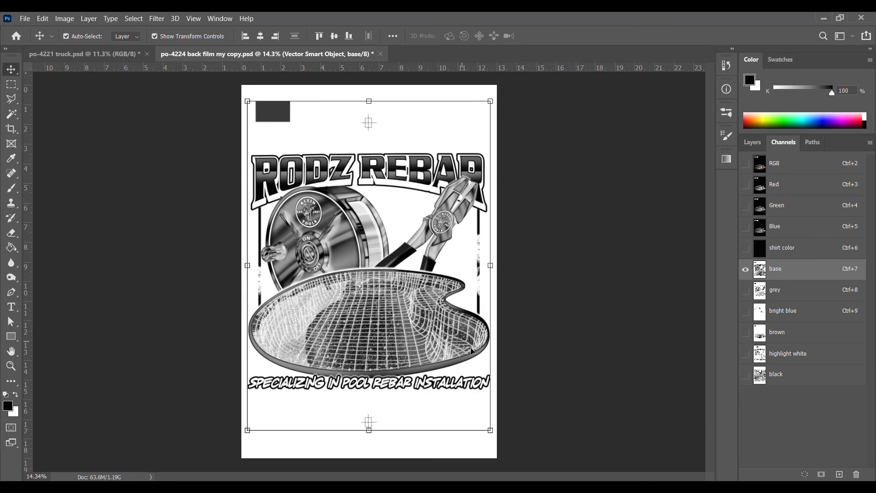
# Step: Return to the RGB composite and filter the layers by the Overlay effect
pyautogui.click(778, 167)
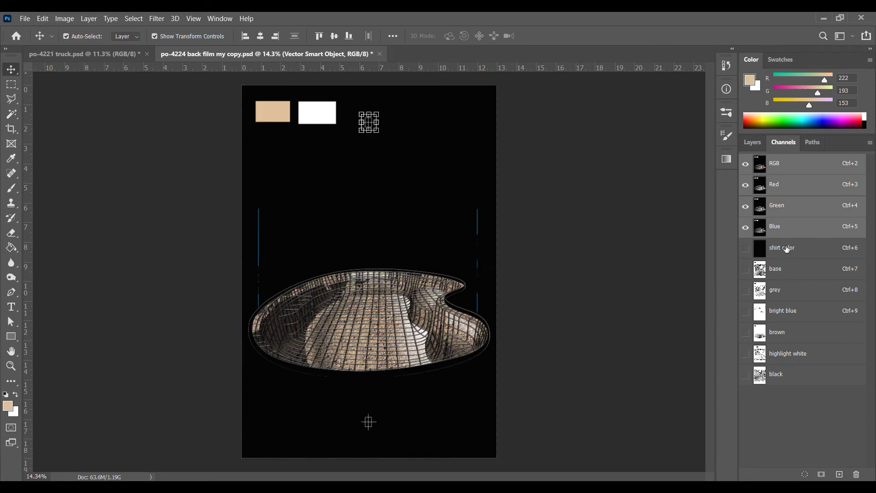
pyautogui.click(752, 143)
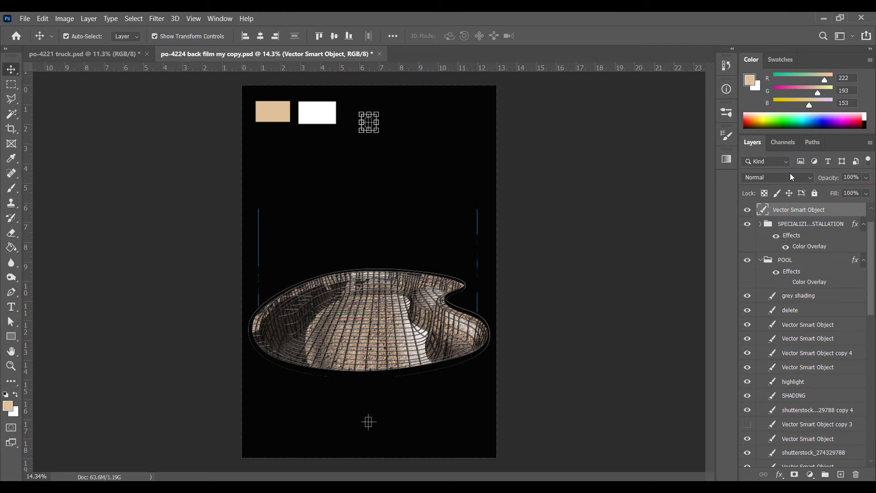
pyautogui.click(778, 163)
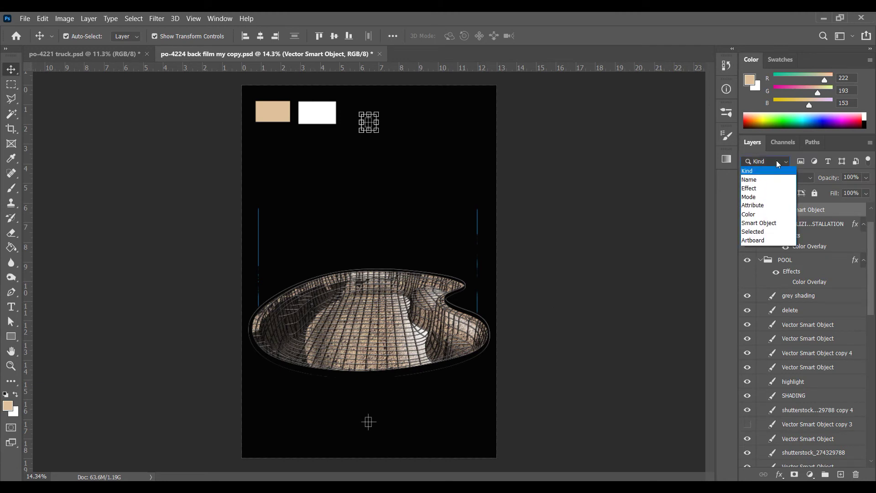
pyautogui.click(757, 188)
pyautogui.click(820, 163)
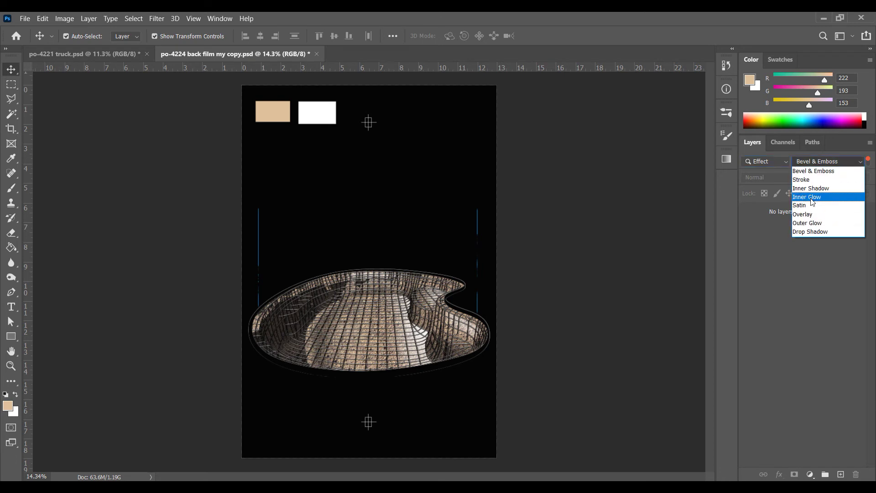
pyautogui.click(806, 215)
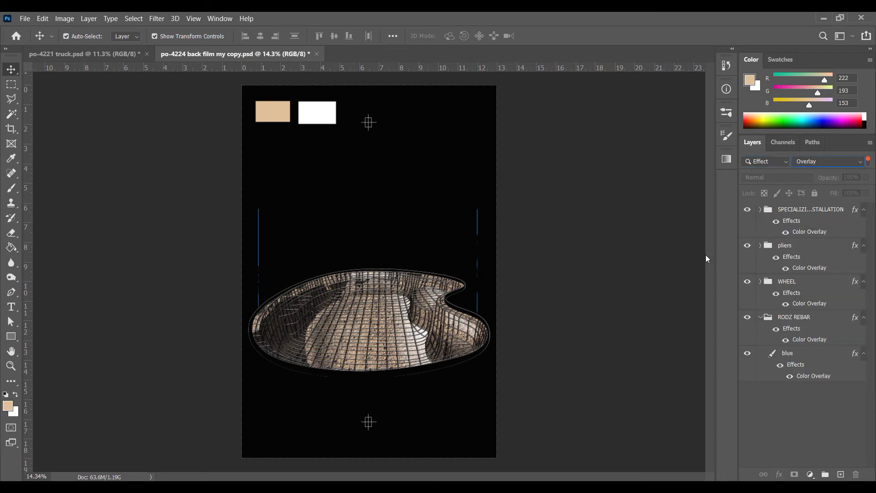
# Step: Hide the Color Overlay on the tagline, pliers, WHEEL and RODZ REBAR groups and the blue layer, and disable the layer filter
pyautogui.click(786, 233)
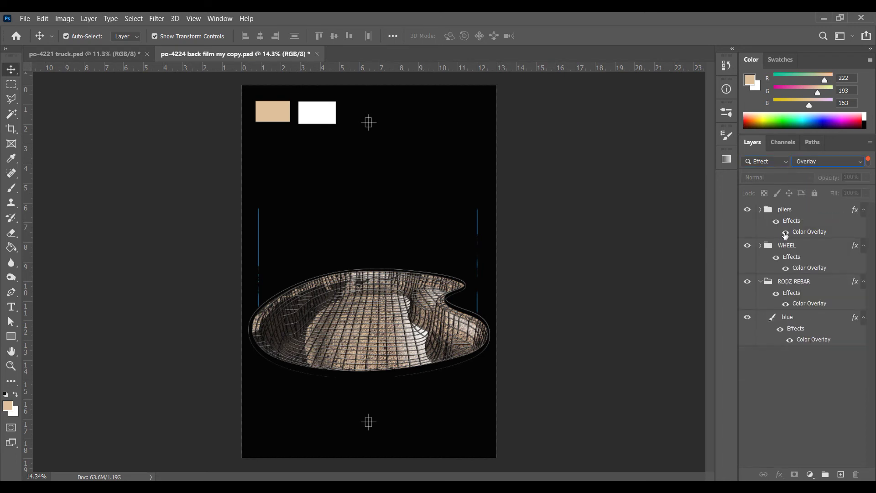
pyautogui.click(786, 233)
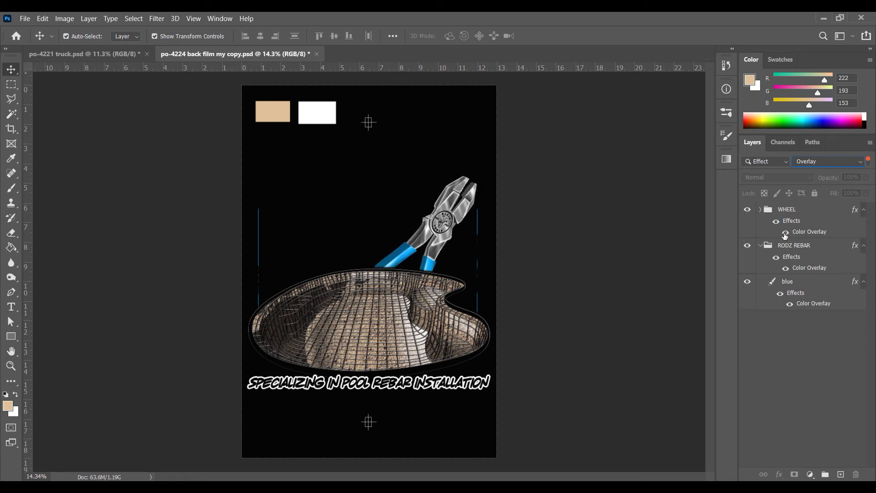
pyautogui.click(785, 233)
pyautogui.click(786, 233)
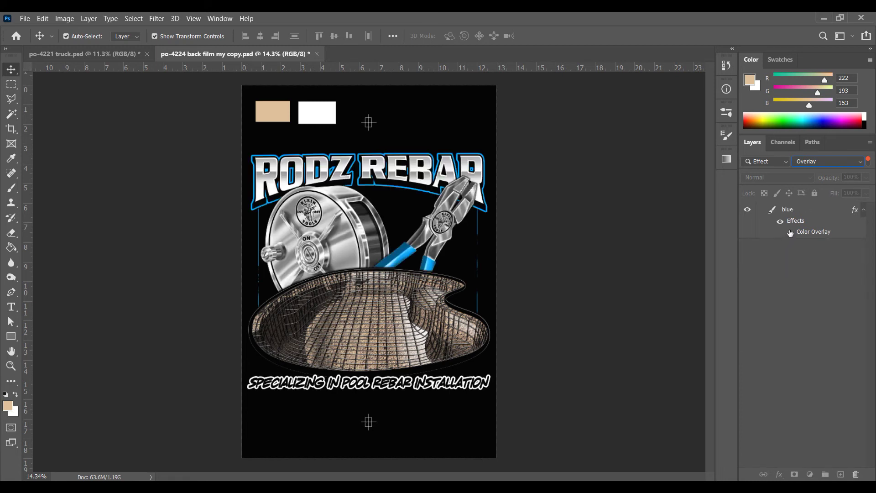
pyautogui.click(786, 232)
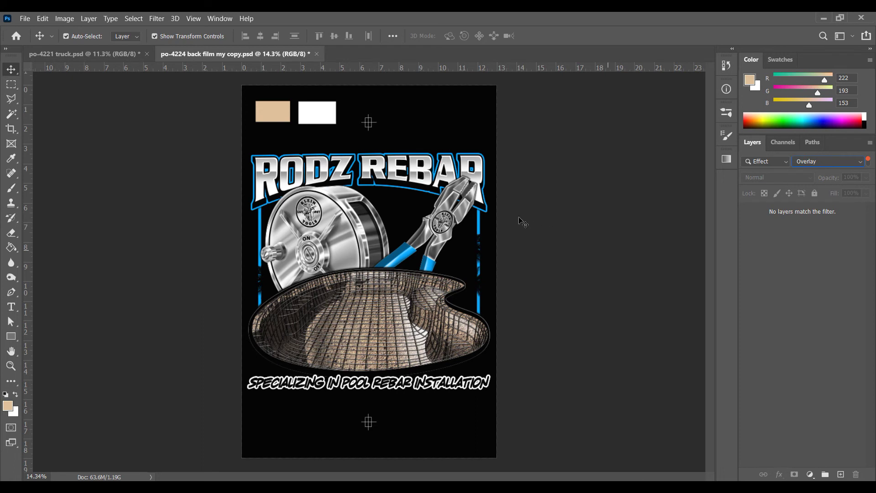
pyautogui.click(379, 171)
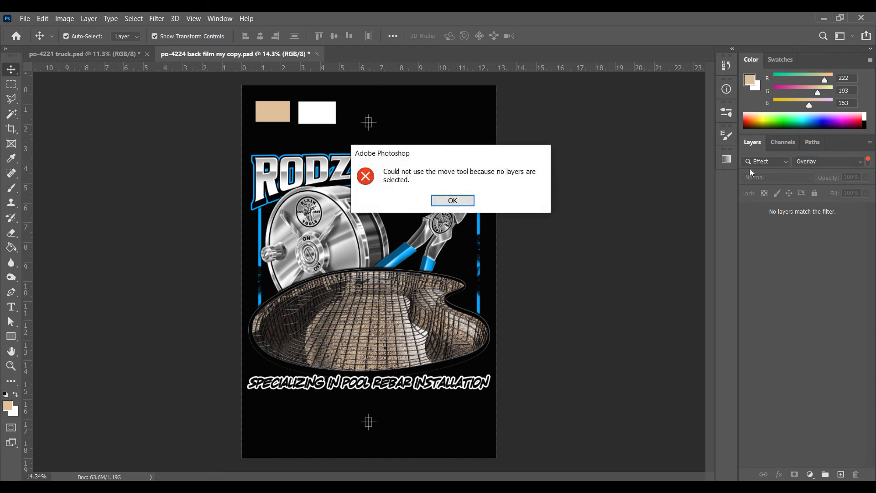
pyautogui.click(466, 201)
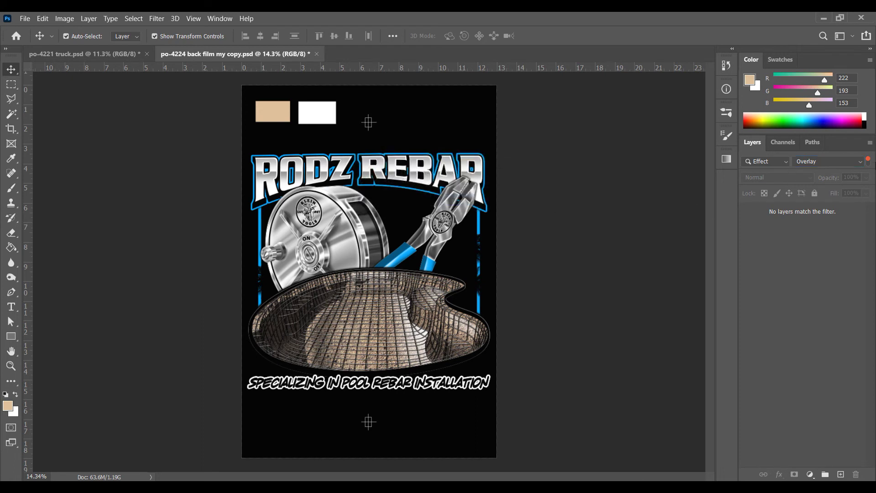
pyautogui.click(868, 160)
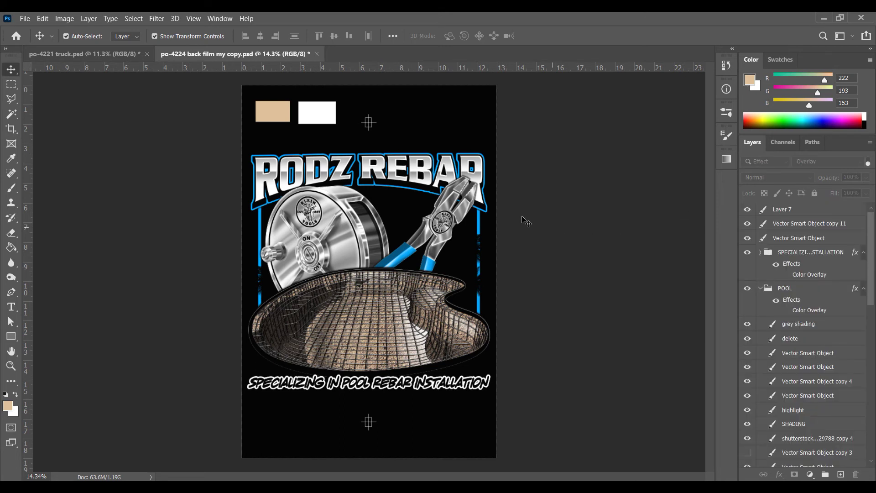
# Step: Select Layer 6 of the RODZ REBAR group and load its lettering as a selection
pyautogui.click(446, 171)
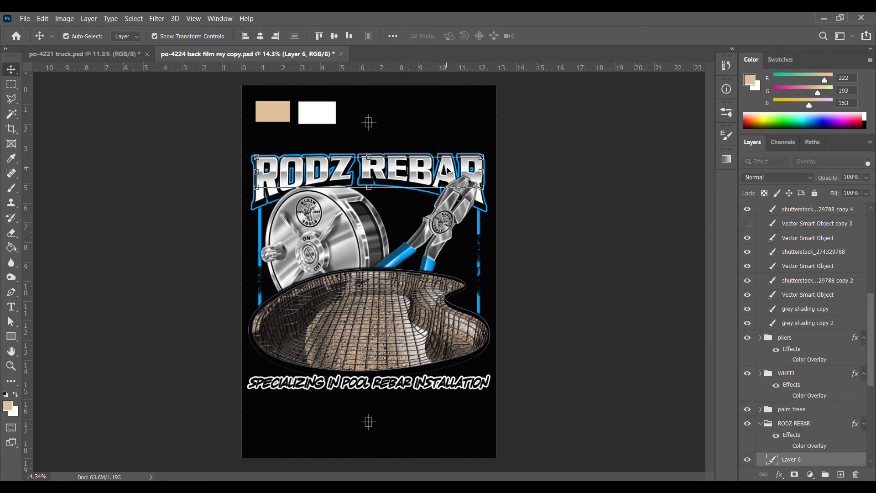
pyautogui.scroll(-3, 795, 465)
pyautogui.press('ctrl')
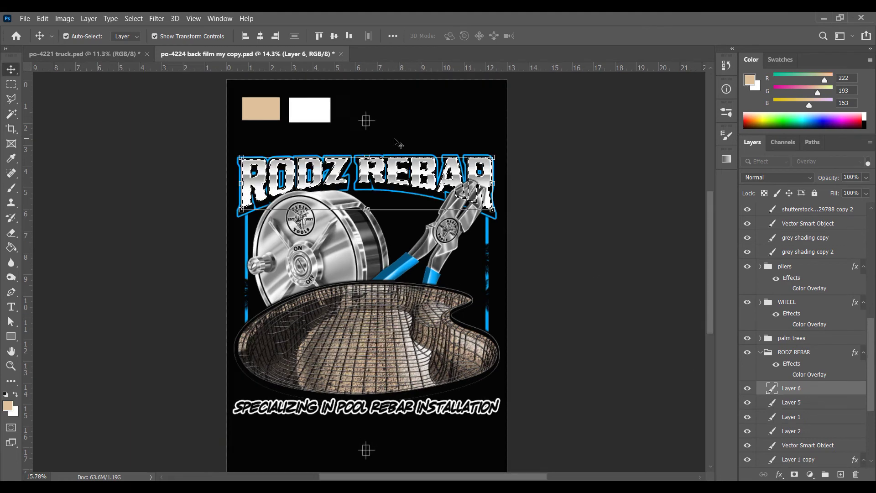
pyautogui.scroll(5, 396, 139)
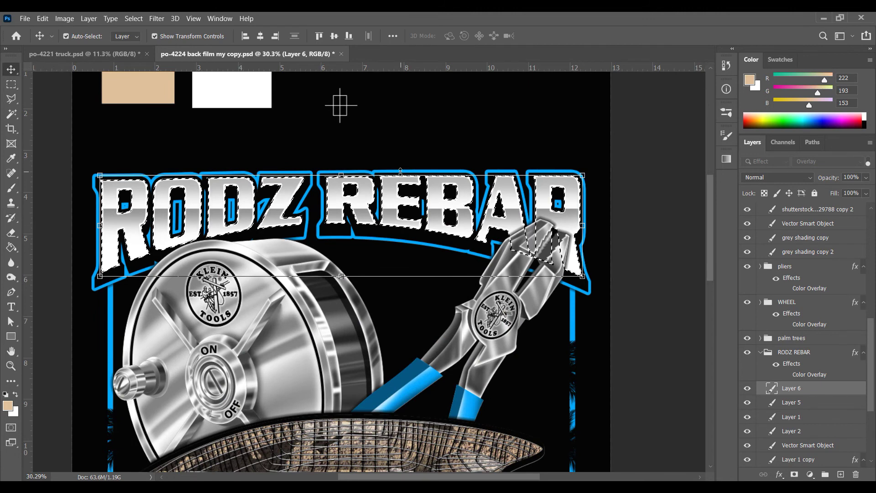
# Step: Expand the pliers group and subtract the pliers shape from the lettering selection
pyautogui.scroll(10, 816, 283)
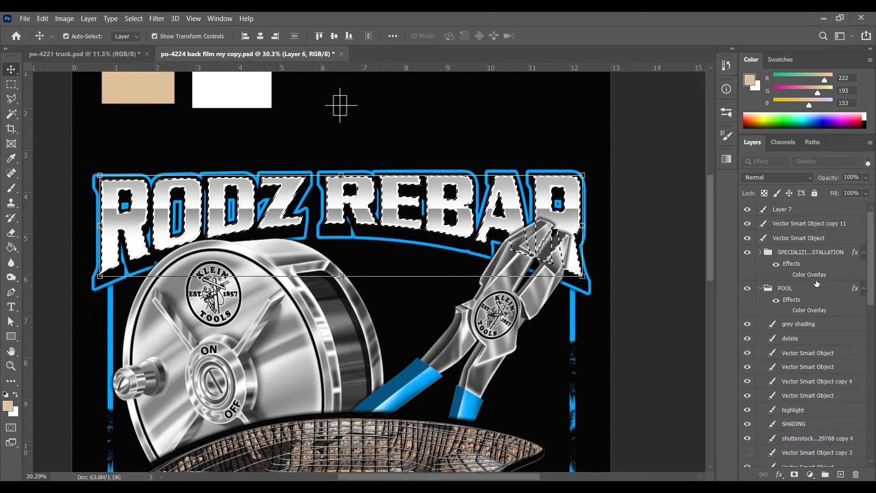
pyautogui.scroll(-10, 817, 283)
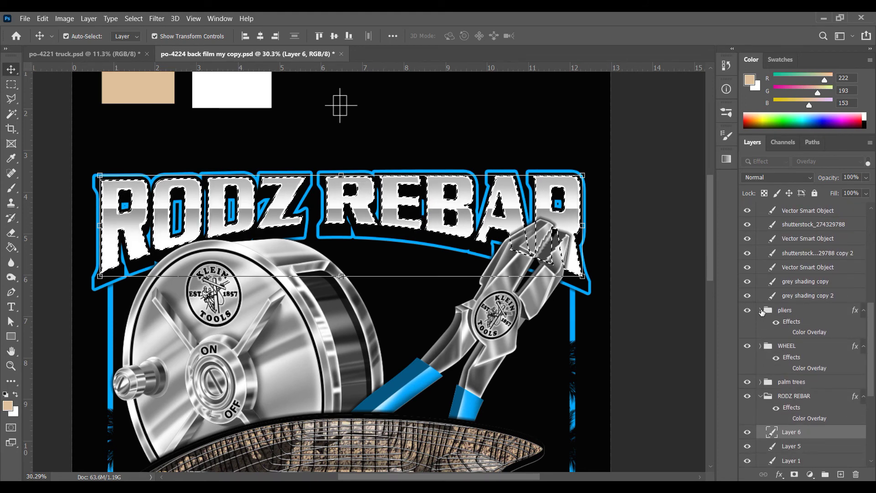
pyautogui.click(761, 310)
pyautogui.scroll(-3, 776, 365)
pyautogui.moveTo(778, 389); pyautogui.dragTo(819, 264)
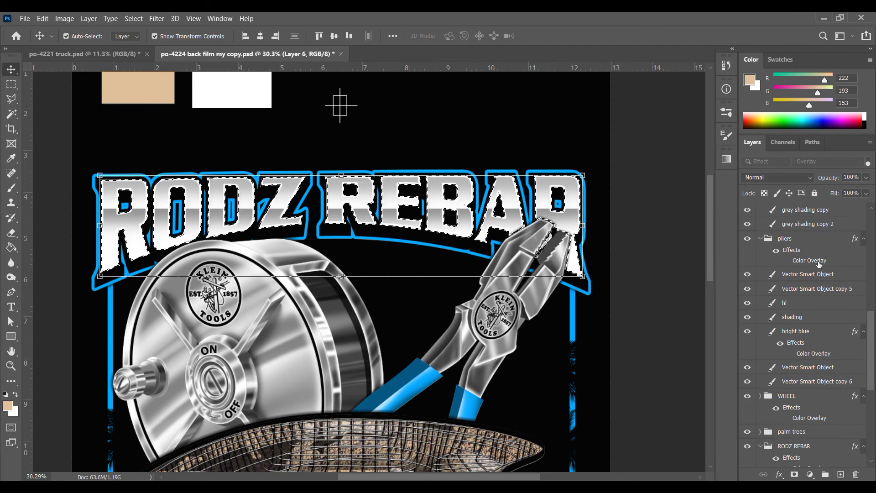
# Step: Fill the selected RODZ REBAR lettering with solid black in the base channel, using a size 1000 brush at 100% opacity
pyautogui.click(788, 147)
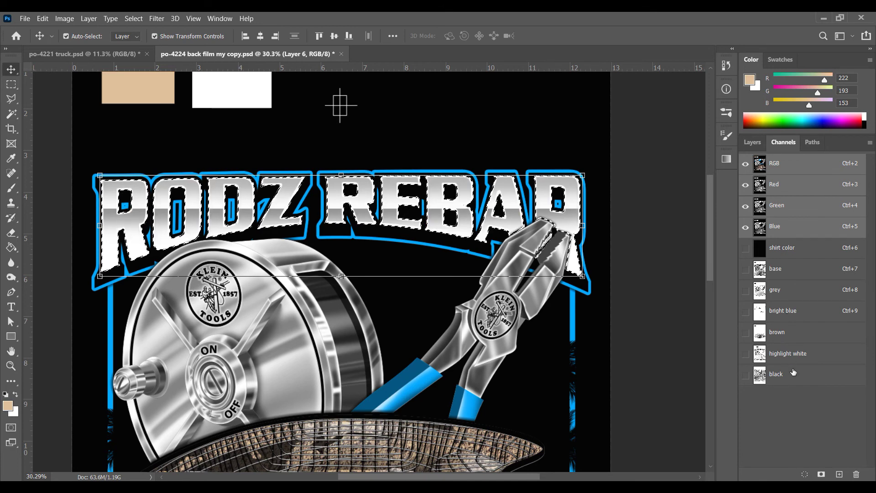
pyautogui.click(804, 270)
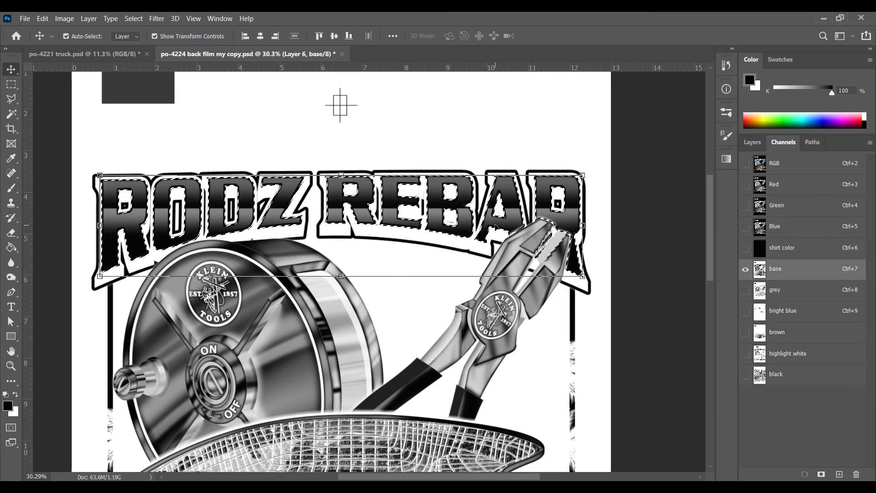
pyautogui.scroll(-1, 487, 206)
pyautogui.press('b')
pyautogui.press('d')
pyautogui.press('x')
pyautogui.press('x')
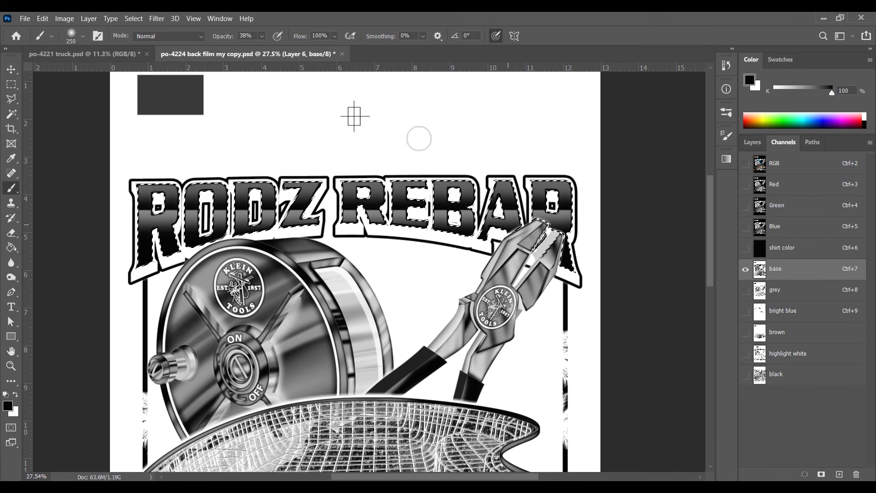
pyautogui.click(262, 37)
pyautogui.moveTo(267, 48); pyautogui.dragTo(340, 53)
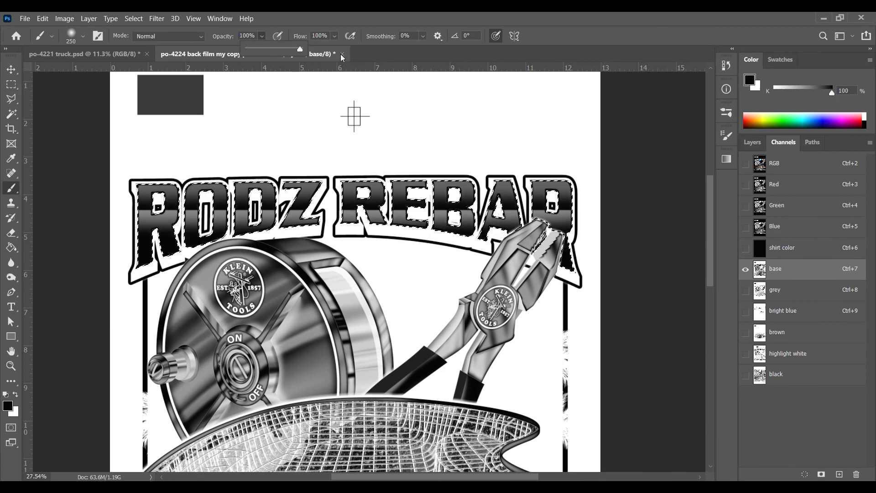
pyautogui.press(']')
pyautogui.hotkey('alt', 'BackSpace')
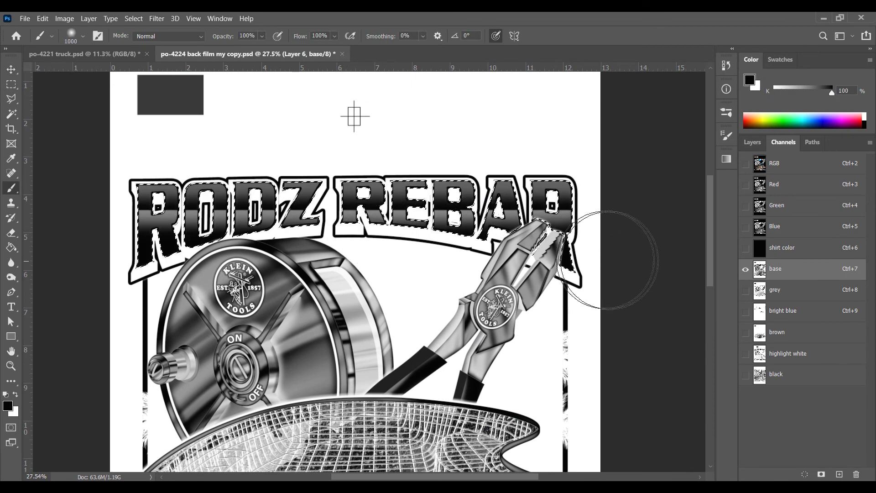
pyautogui.press(']')
pyautogui.press(']')
pyautogui.press(']')
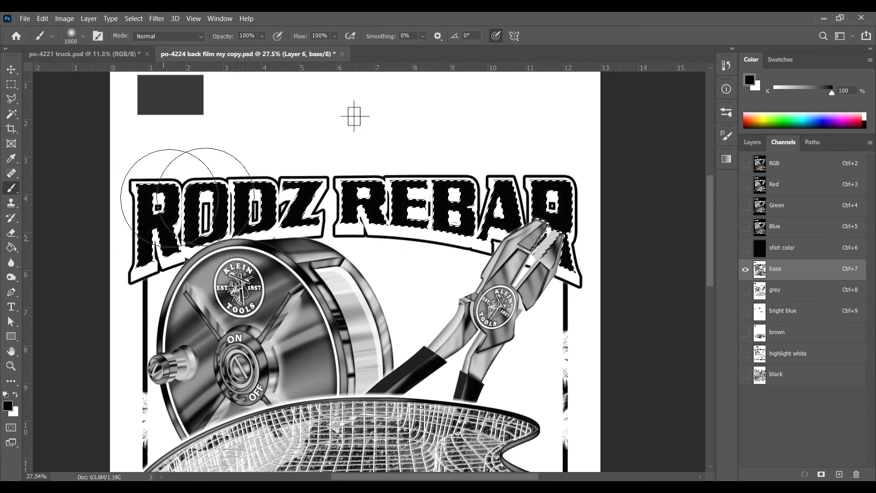
pyautogui.scroll(-1, 544, 234)
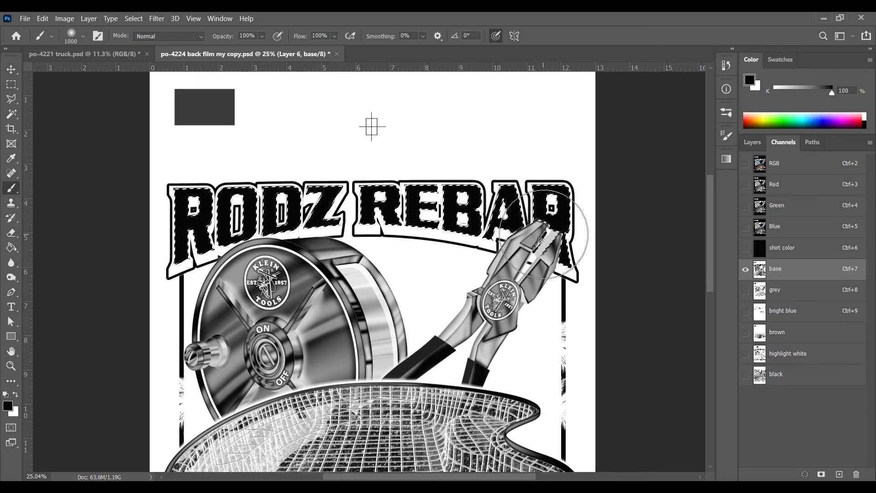
# Step: Check the grey, bright blue, brown, highlight white and black channels one at a time, and clear the lettering selection
pyautogui.click(788, 294)
pyautogui.click(794, 314)
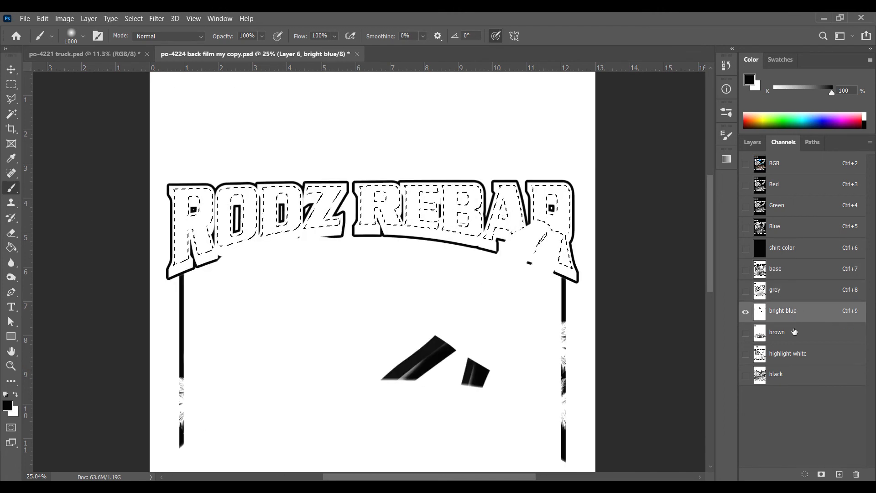
pyautogui.click(795, 332)
pyautogui.click(795, 350)
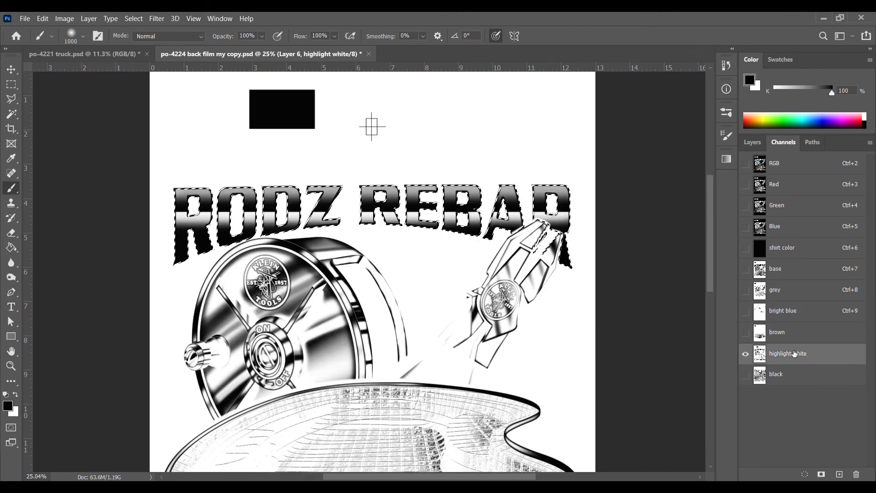
pyautogui.click(795, 377)
pyautogui.scroll(-3, 574, 289)
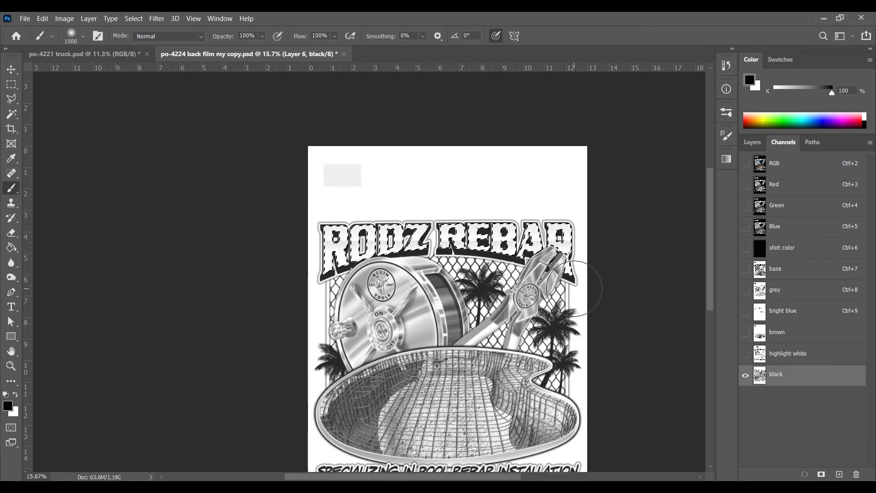
pyautogui.scroll(1, 592, 306)
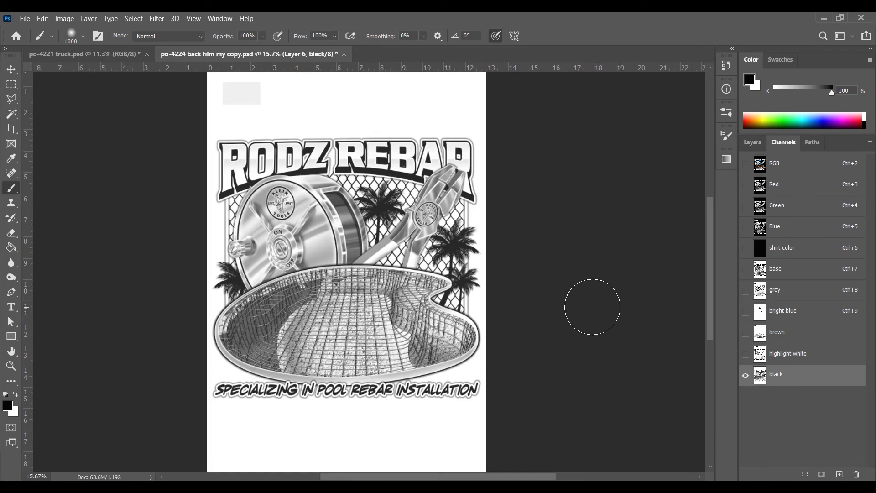
pyautogui.press('v')
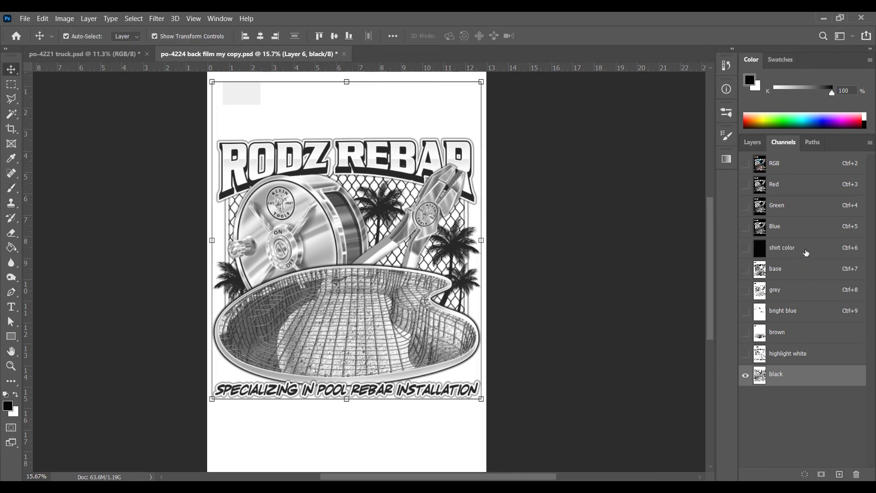
# Step: Preview the full print by showing the base, grey, bright blue, brown, highlight white and black channels over the shirt color
pyautogui.click(806, 251)
pyautogui.click(746, 269)
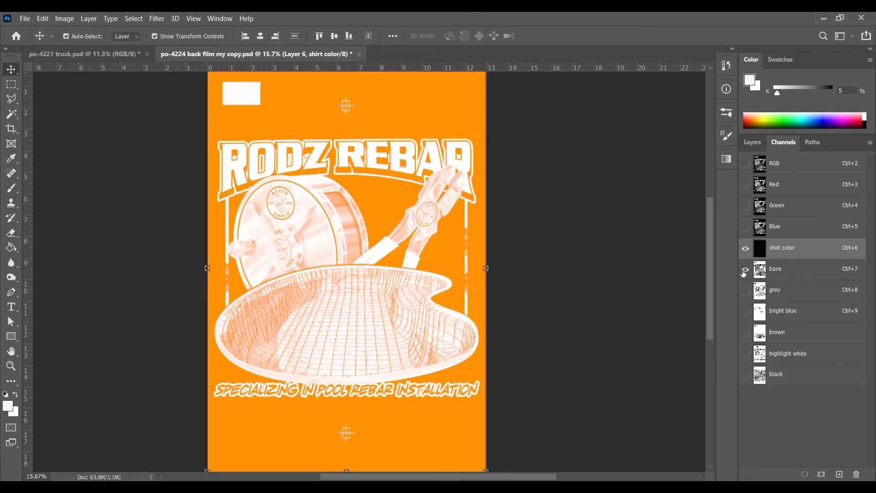
pyautogui.click(745, 290)
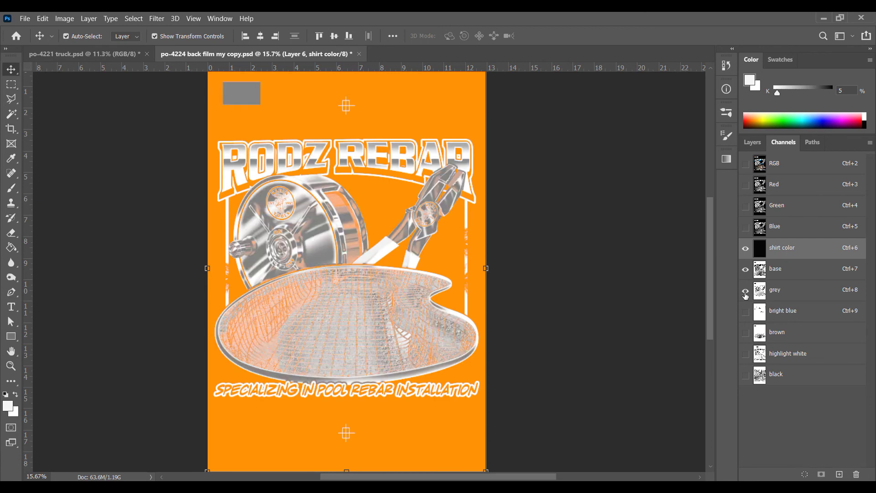
pyautogui.click(745, 312)
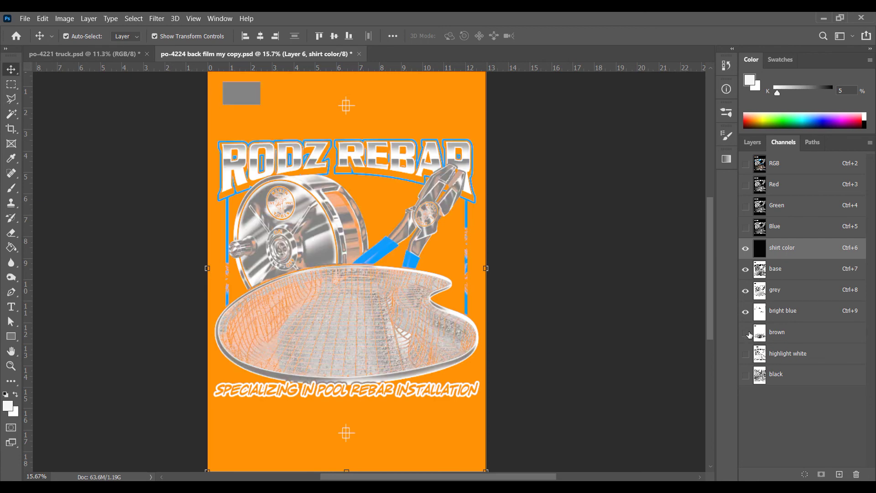
pyautogui.click(746, 333)
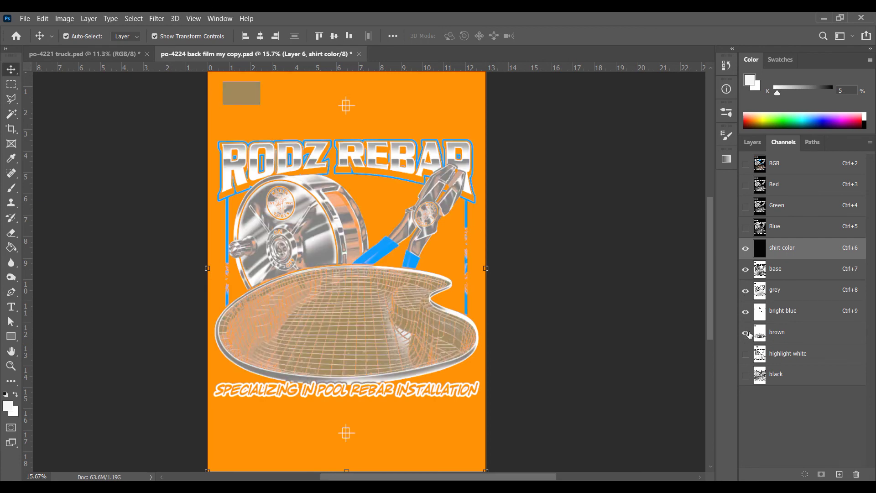
pyautogui.click(745, 355)
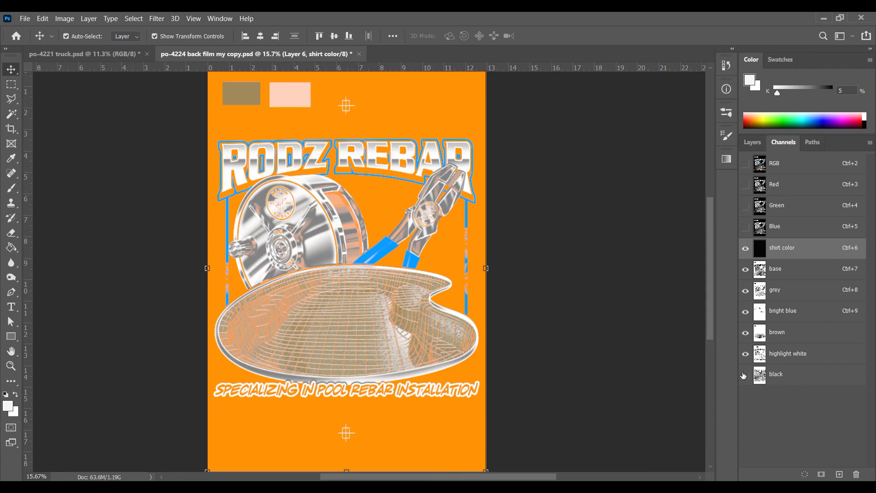
pyautogui.click(746, 376)
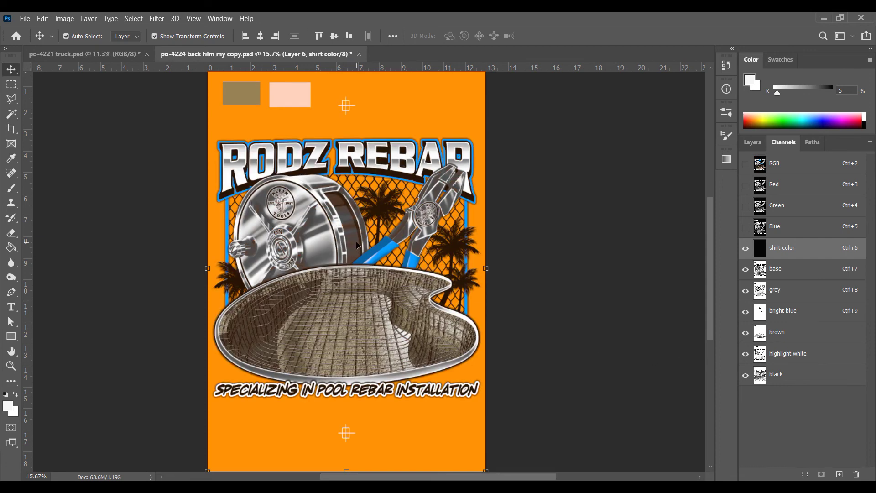
# Step: Load both registration marks as one selection from the Vector Smart Object copy 11 and Vector Smart Object layers
pyautogui.click(753, 143)
pyautogui.scroll(10, 795, 218)
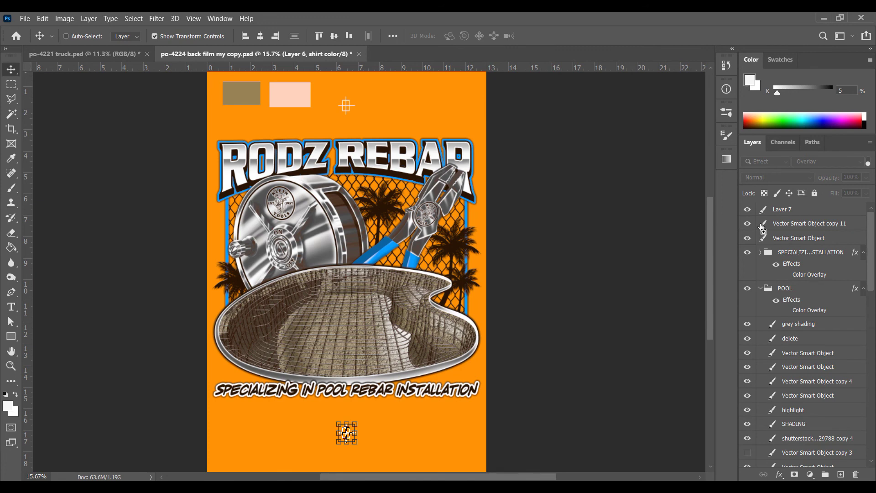
pyautogui.click(765, 239)
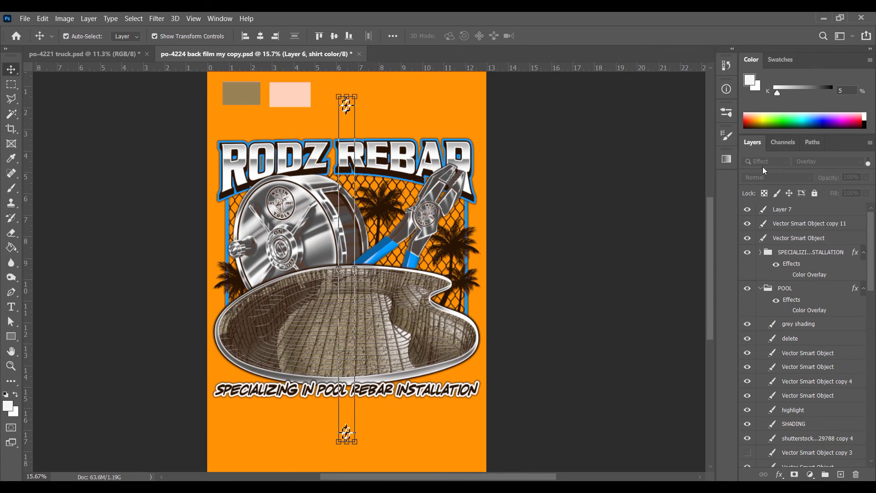
# Step: Paint the selected registration marks solid black in the base, grey, bright blue, brown, highlight white and black channels
pyautogui.click(782, 144)
pyautogui.click(781, 271)
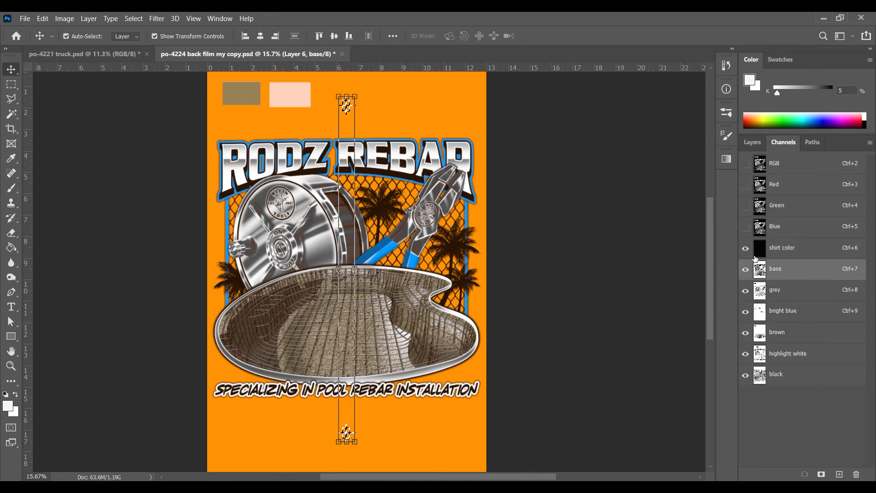
pyautogui.press('b')
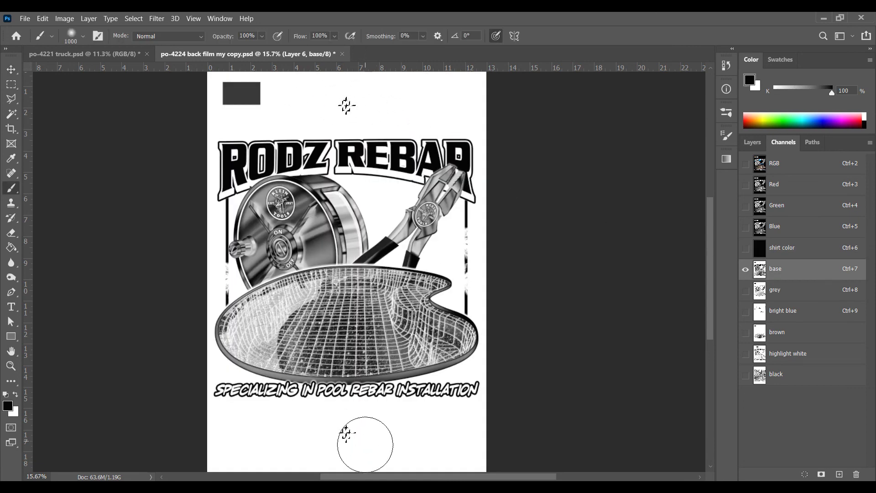
pyautogui.click(801, 296)
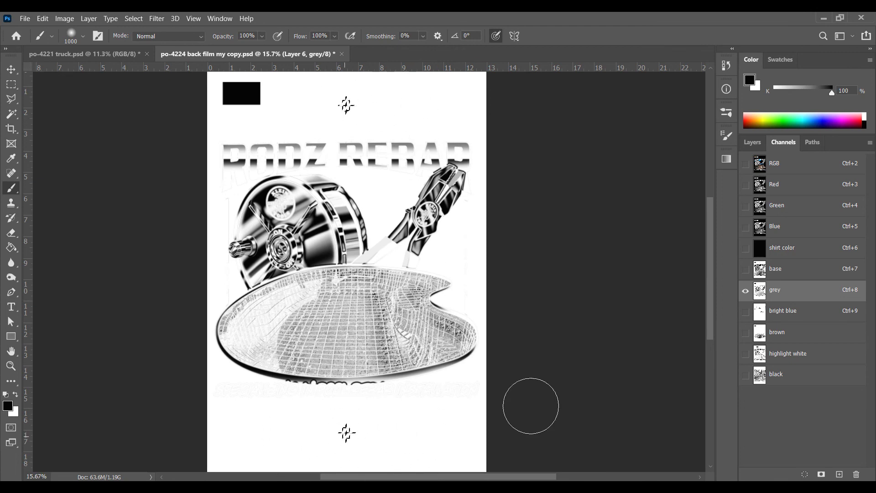
pyautogui.click(803, 314)
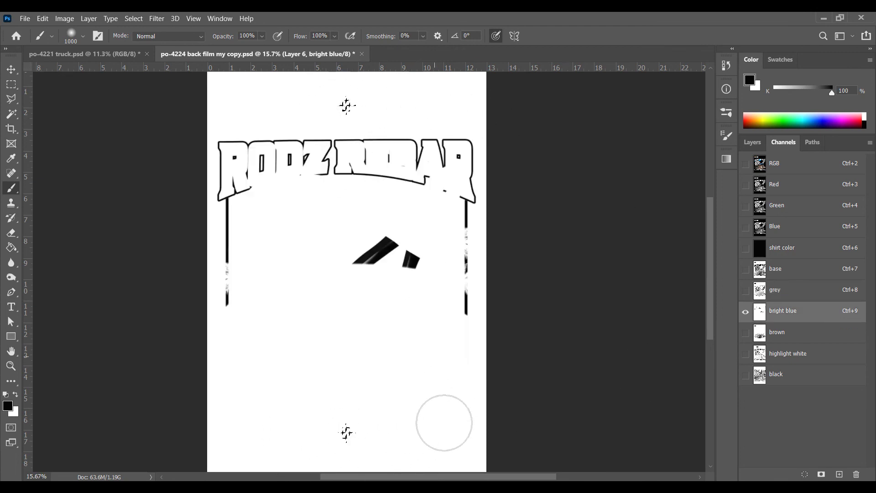
pyautogui.click(804, 334)
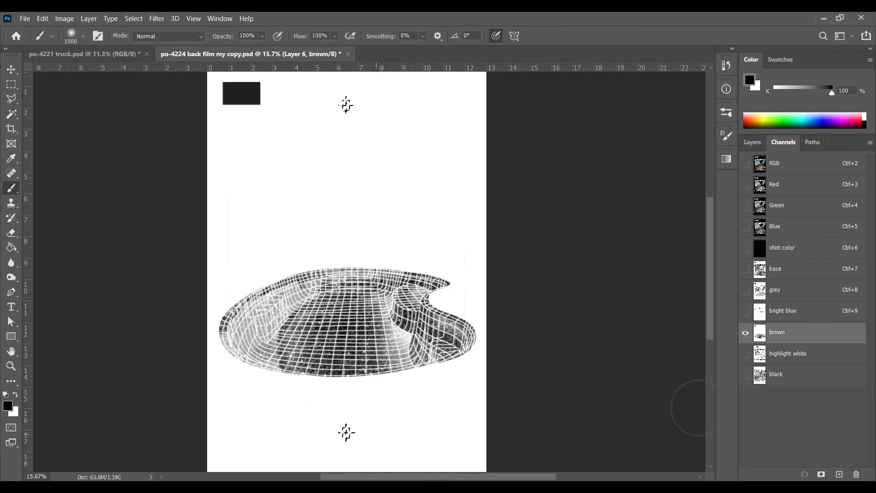
pyautogui.click(804, 354)
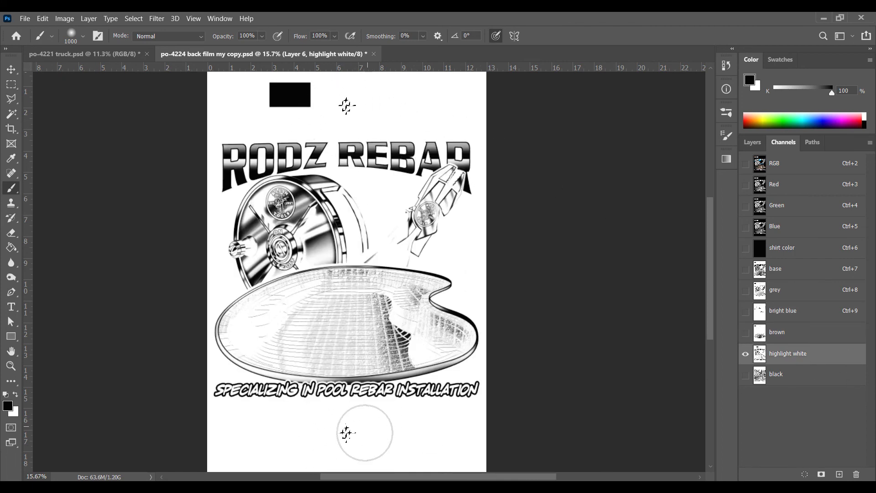
pyautogui.click(792, 378)
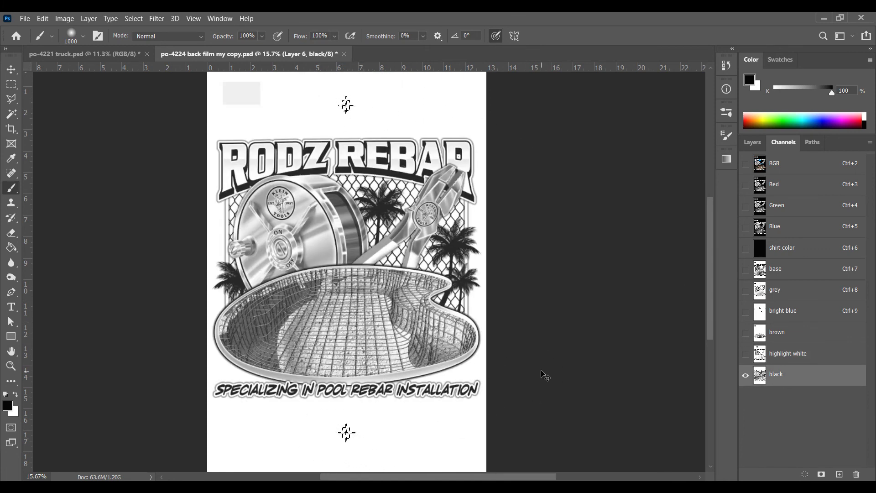
# Step: Clear the registration mark selection and check the marks in the highlight white, brown, bright blue, grey and base channels
pyautogui.click(805, 356)
pyautogui.click(810, 329)
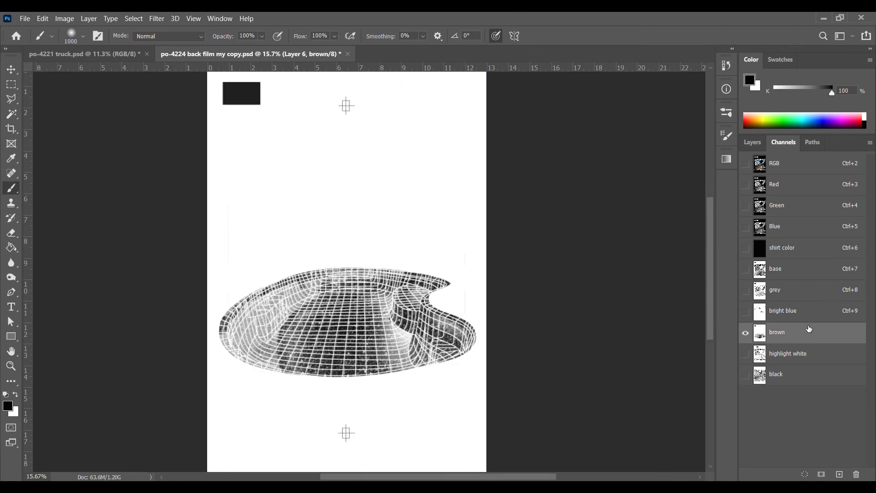
pyautogui.click(806, 314)
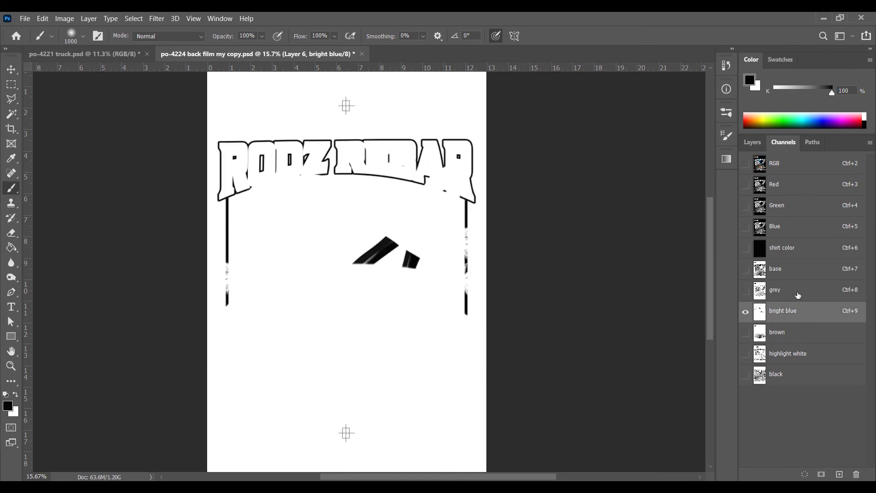
pyautogui.click(798, 295)
pyautogui.click(812, 269)
pyautogui.press('v')
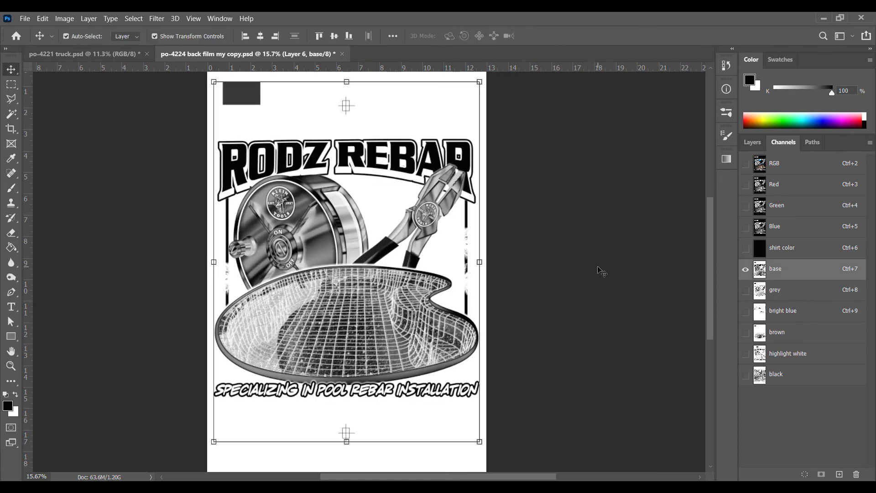
# Step: Save the document over the existing Photoshop file po-4224 back film my copy in the RODZREBAR folder, with Maximize Compatibility on
pyautogui.hotkey('shift', 'ctrl', 's')
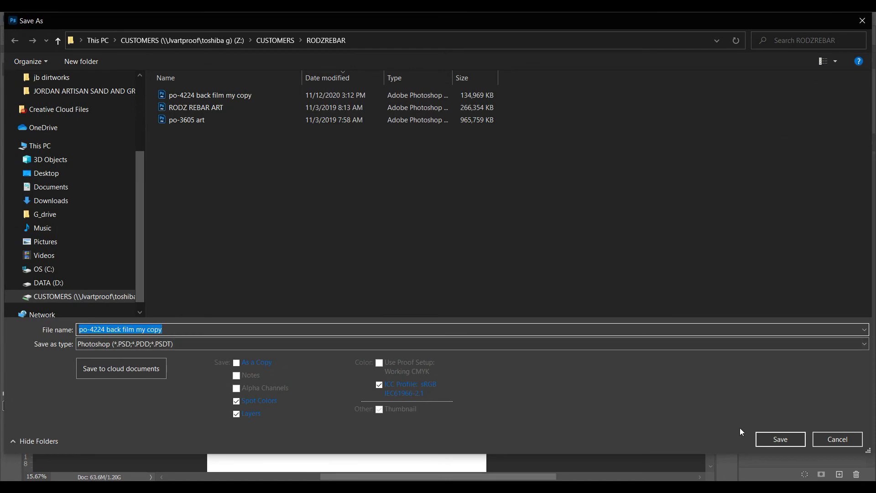
pyautogui.click(778, 439)
pyautogui.click(464, 255)
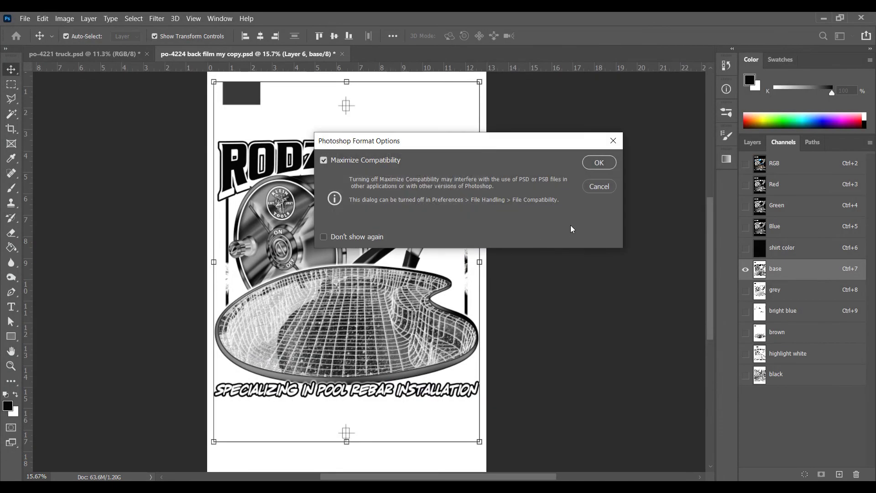
pyautogui.click(599, 163)
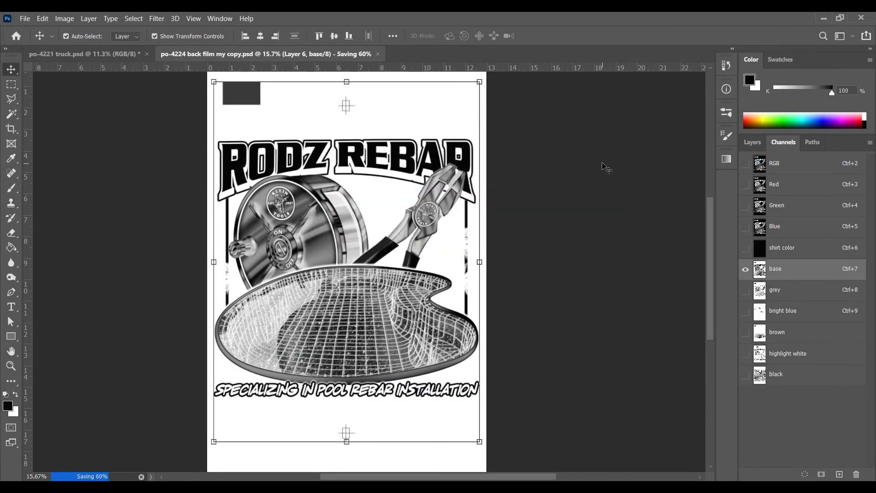